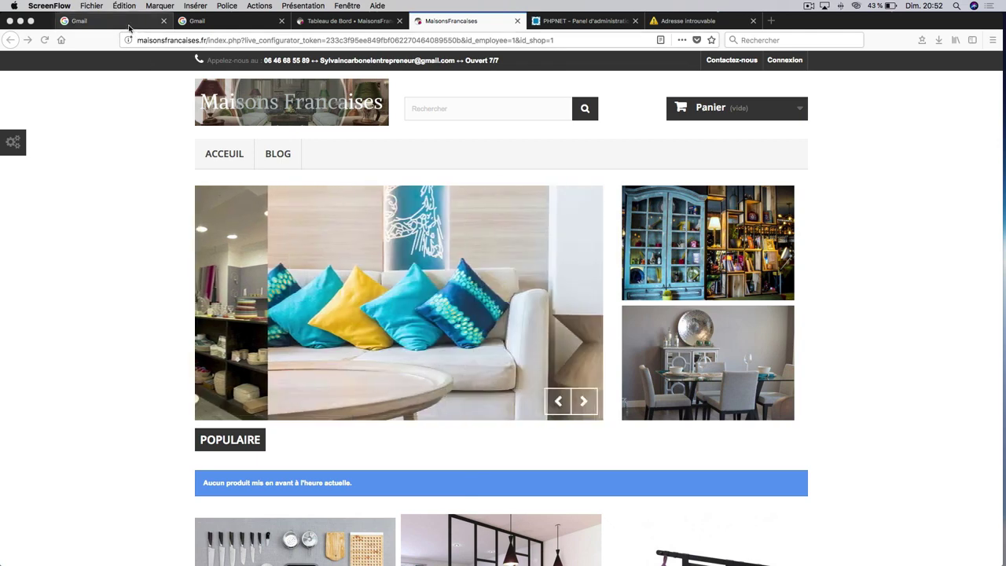
# In the Gmail account chooser, choose 'Utiliser un autre compte' to reach the Google sign-in page.
pyautogui.click(128, 26)
pyautogui.scroll(-3, 490, 330)
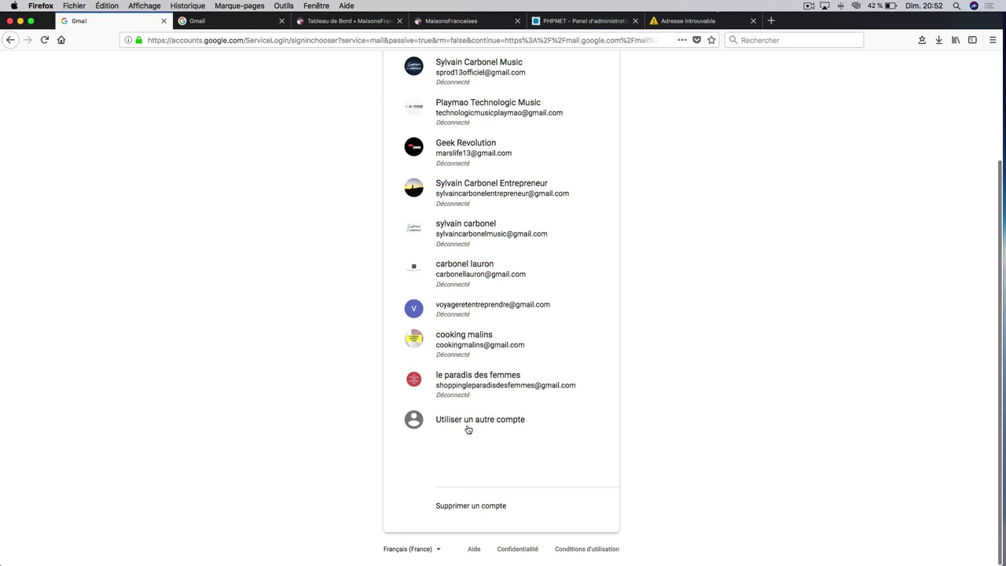
pyautogui.click(475, 429)
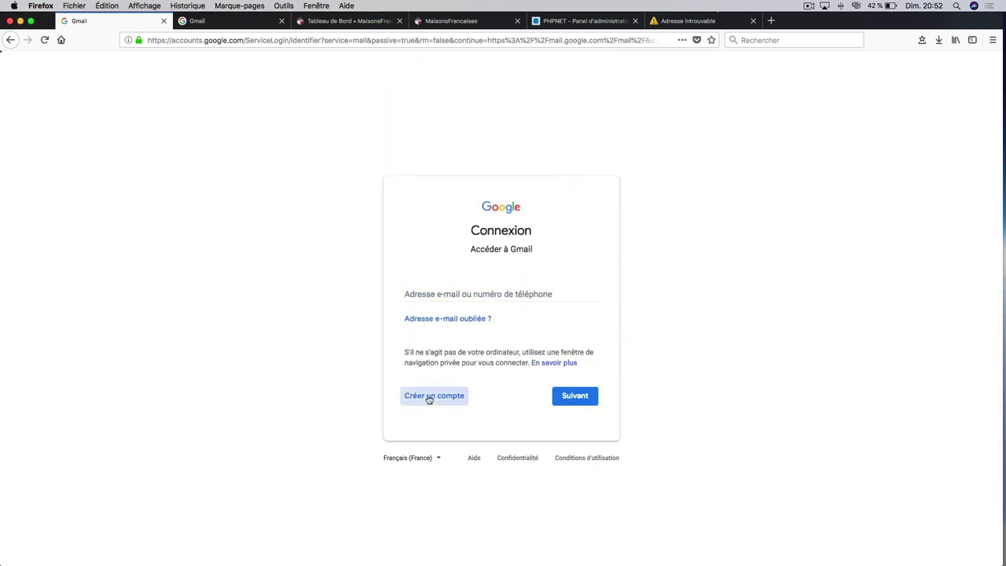
# Start a new Google account with first and last name, a username and a confirmed password.
pyautogui.click(427, 396)
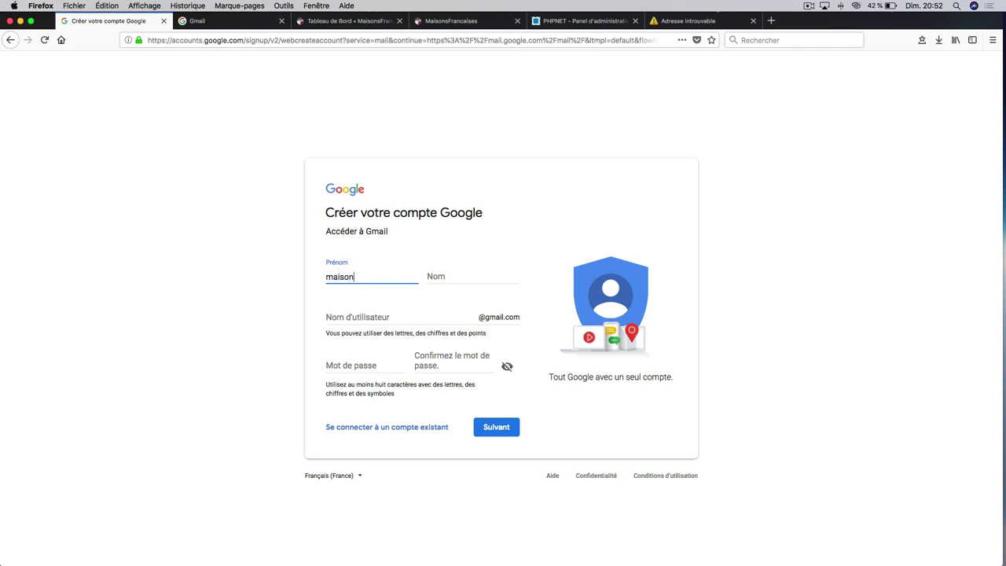
pyautogui.click(452, 276)
pyautogui.click(399, 315)
pyautogui.press('Escape')
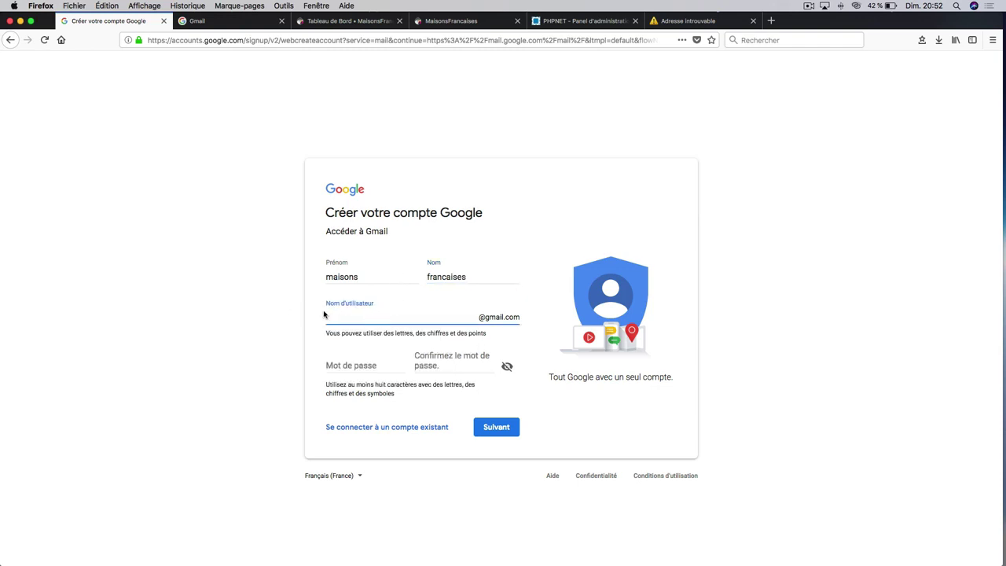
pyautogui.press('Tab')
pyautogui.press('Tab')
pyautogui.write('••••••')
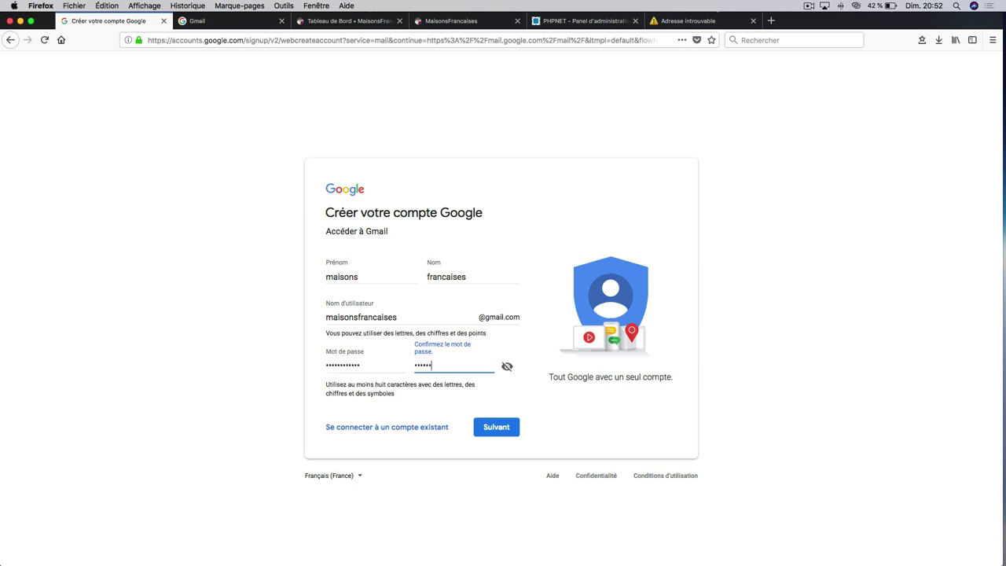
pyautogui.write('••••••')
pyautogui.press('Return')
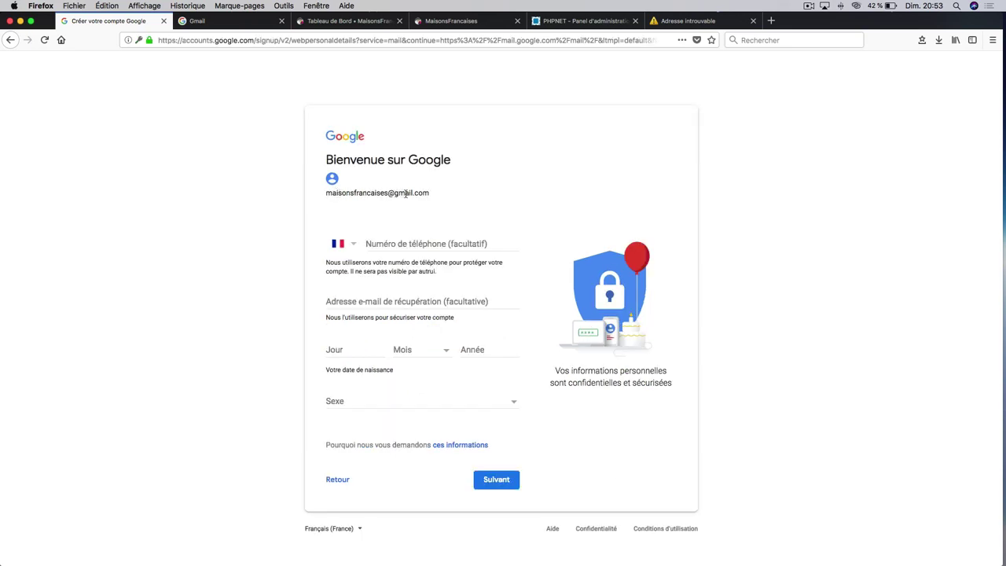
# Enter the phone number, recovery e-mail, birth date and gender Homme, then continue.
pyautogui.click(415, 243)
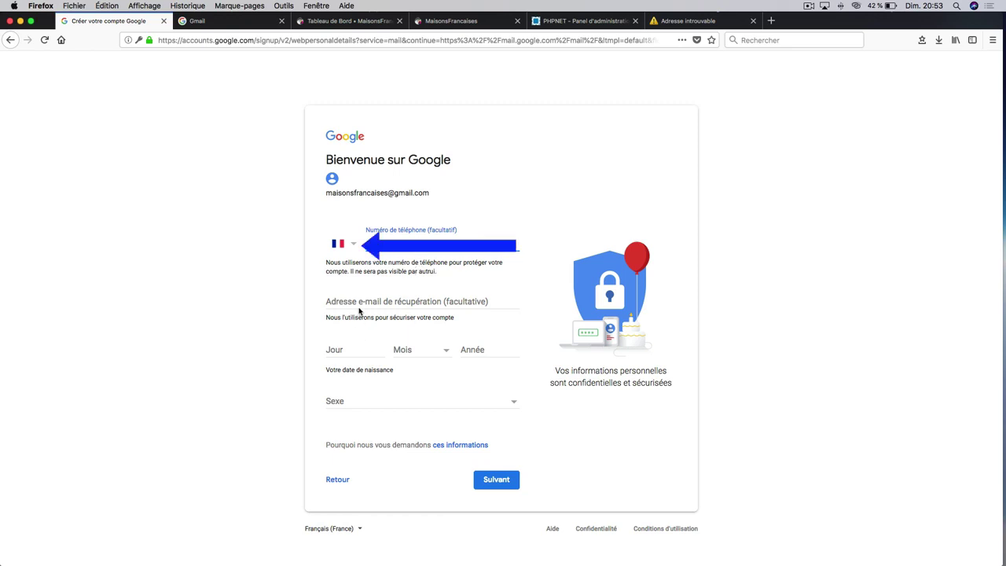
pyautogui.click(393, 302)
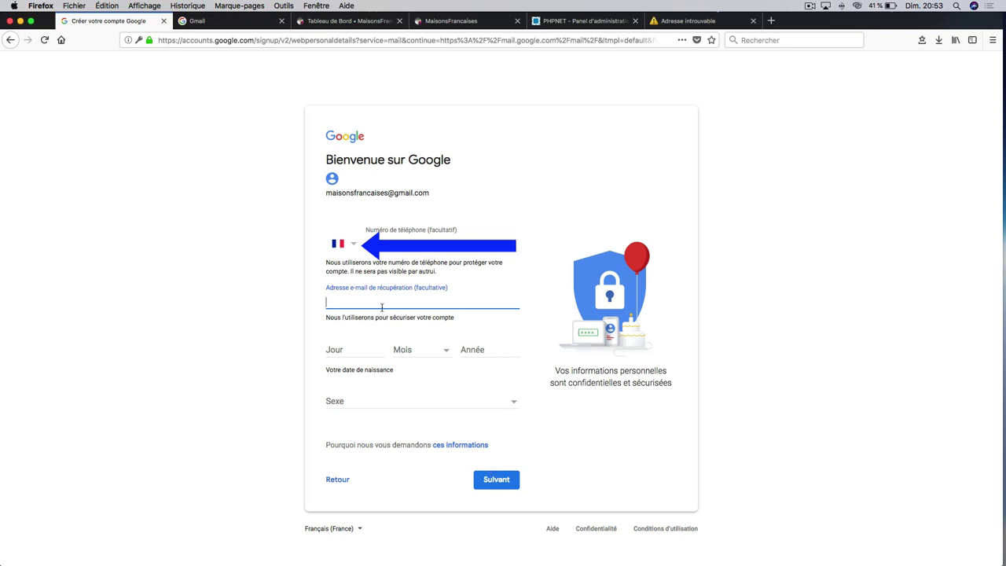
pyautogui.click(449, 405)
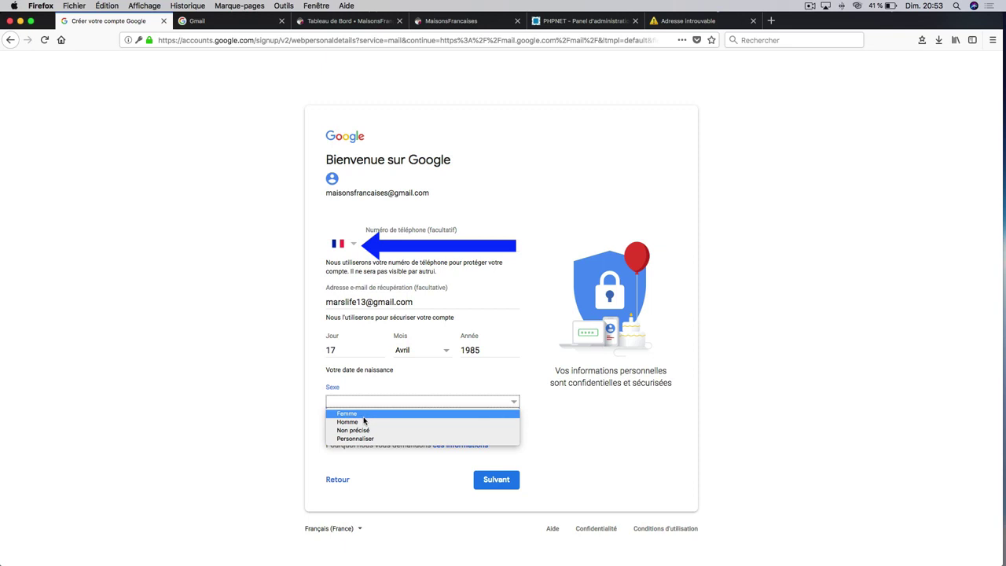
pyautogui.click(364, 423)
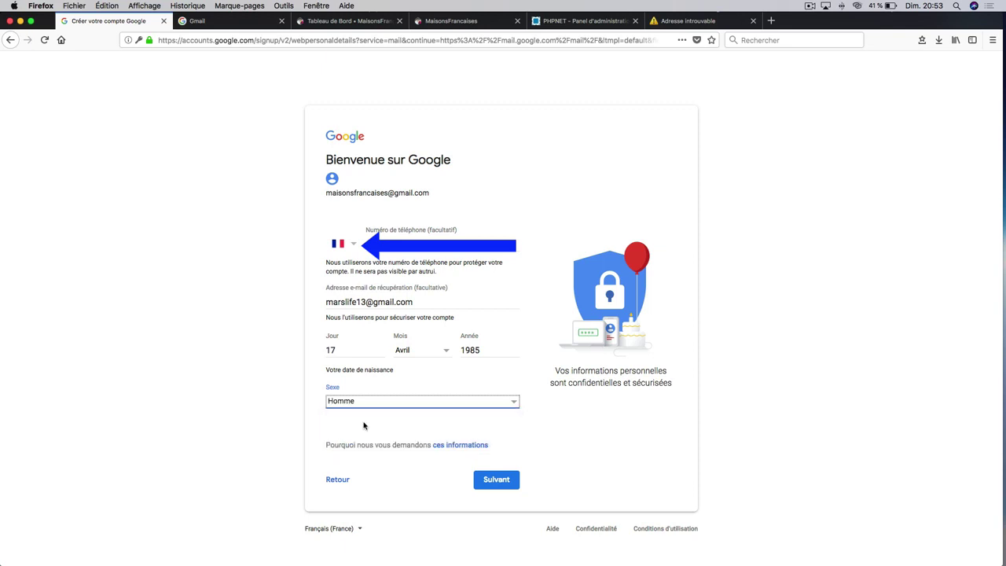
pyautogui.click(503, 488)
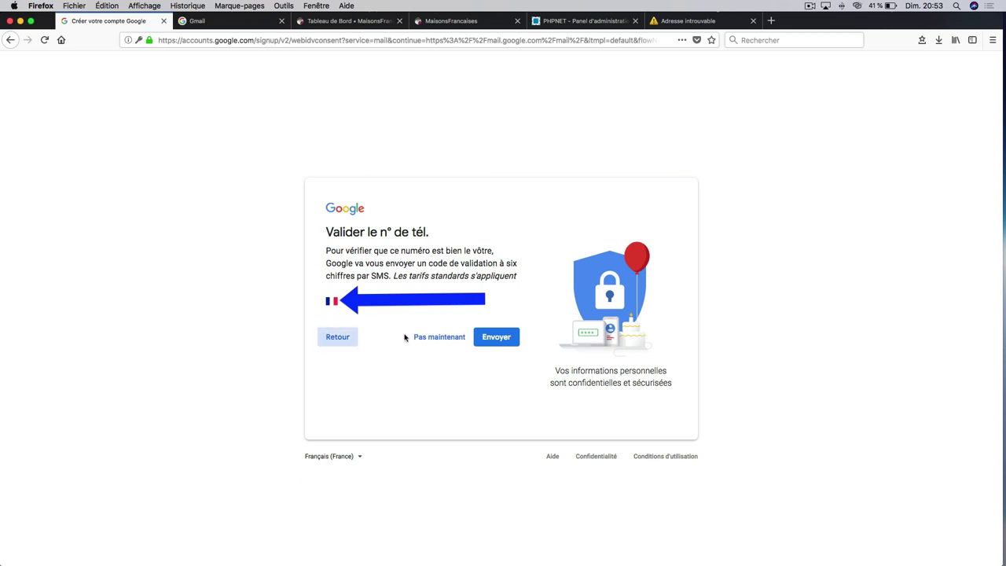
# Send the SMS code and enter it to validate the phone number.
pyautogui.click(490, 338)
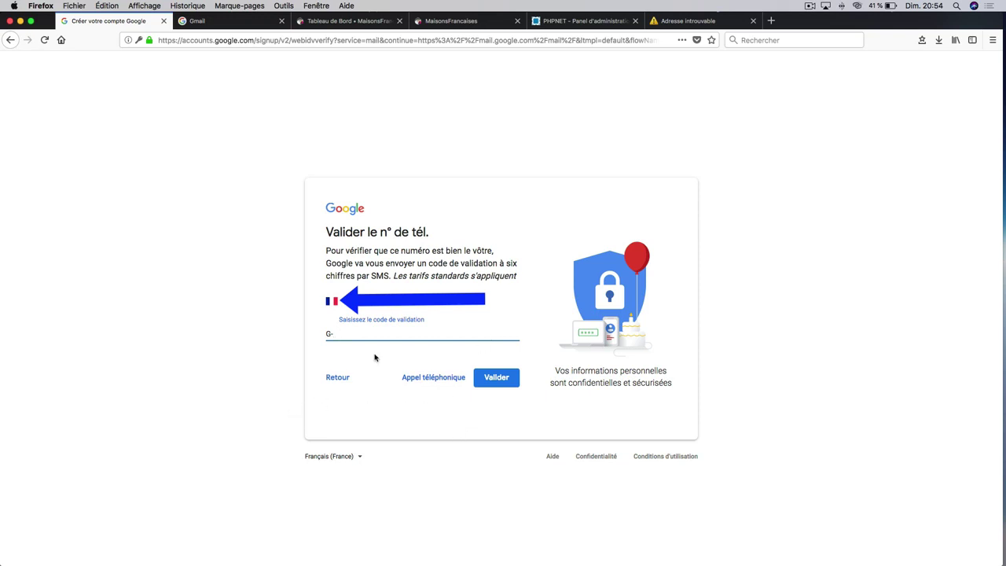
pyautogui.click(486, 382)
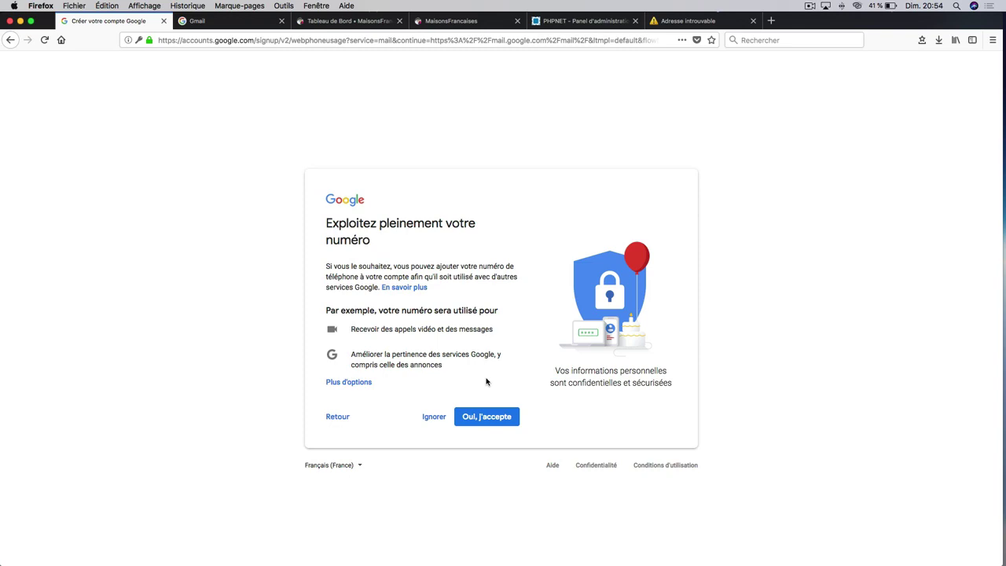
# Agree to extra phone number uses, tick both terms checkboxes and confirm account creation.
pyautogui.click(487, 417)
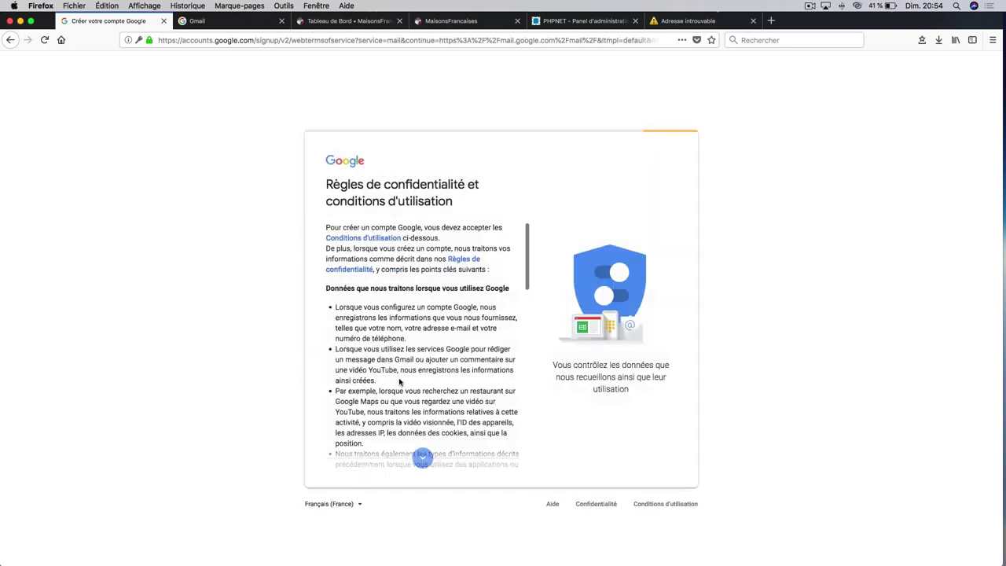
pyautogui.click(423, 458)
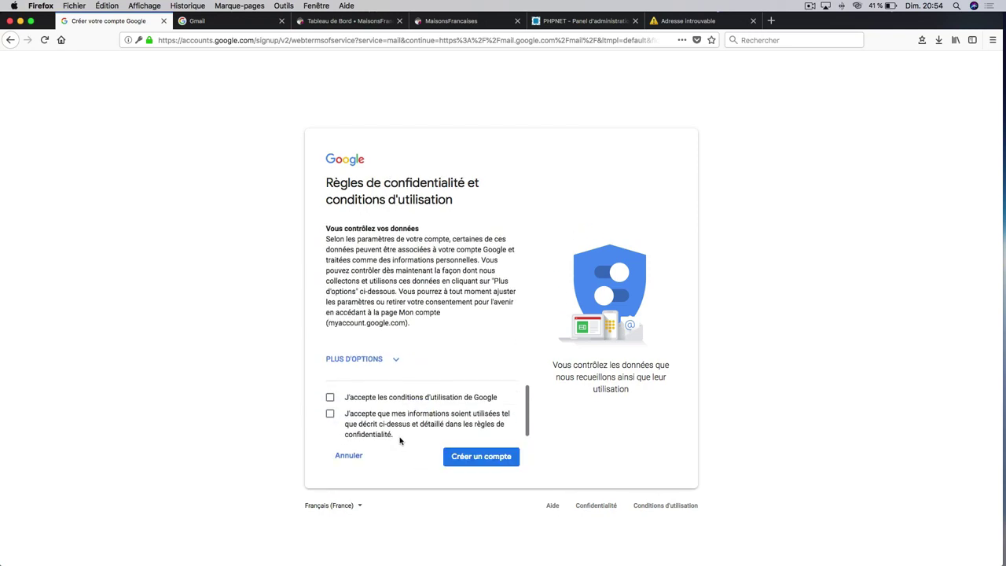
pyautogui.click(385, 395)
pyautogui.click(386, 419)
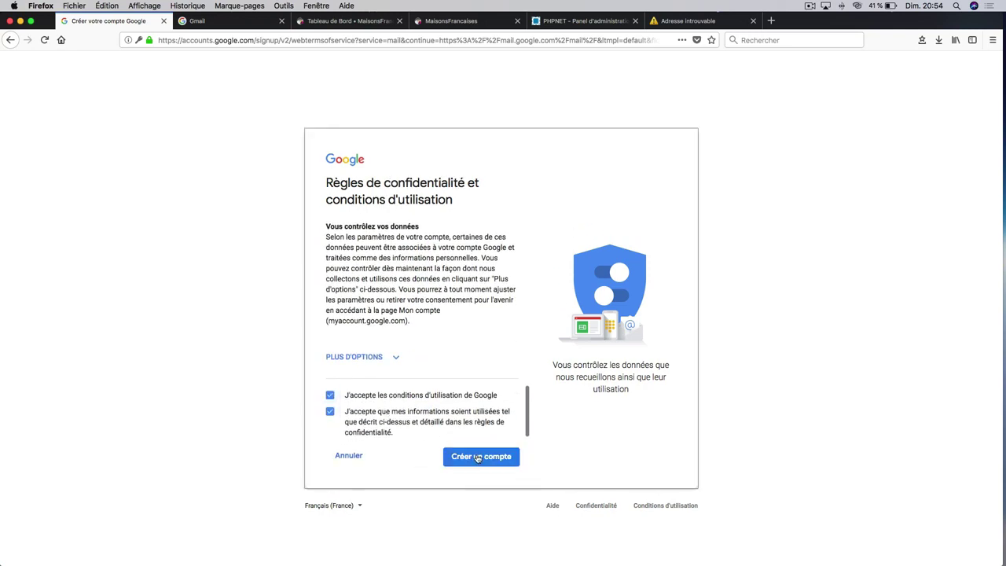
pyautogui.click(476, 458)
pyautogui.click(614, 364)
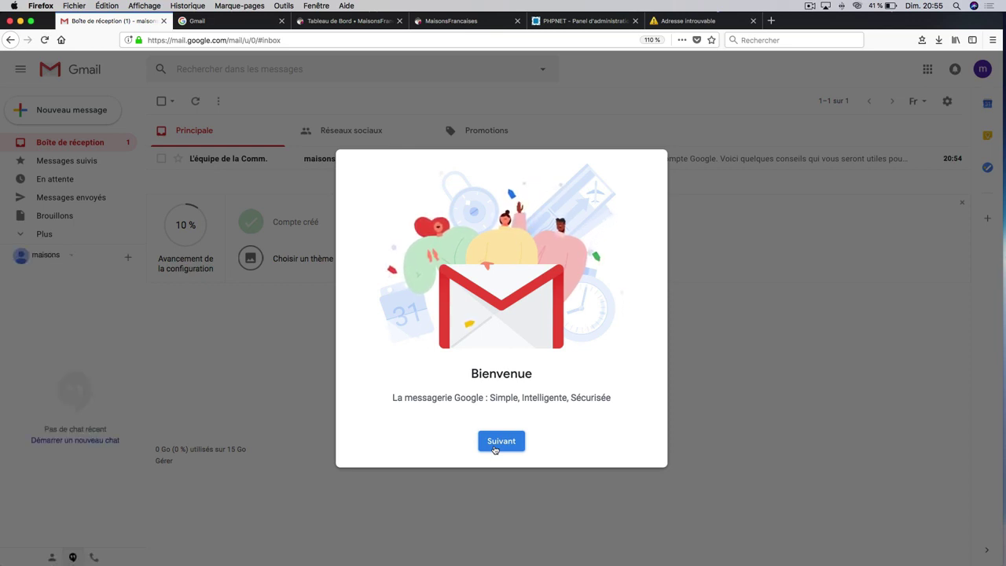
# Dismiss the Bienvenue dialog keeping the 'Par défaut' inbox display, then check the account avatar panel.
pyautogui.click(497, 445)
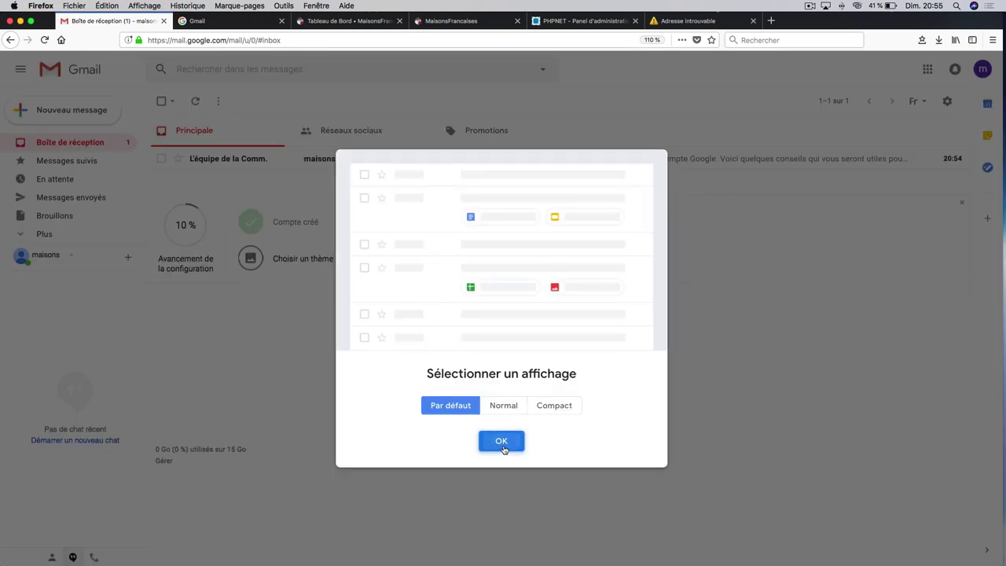
pyautogui.click(502, 447)
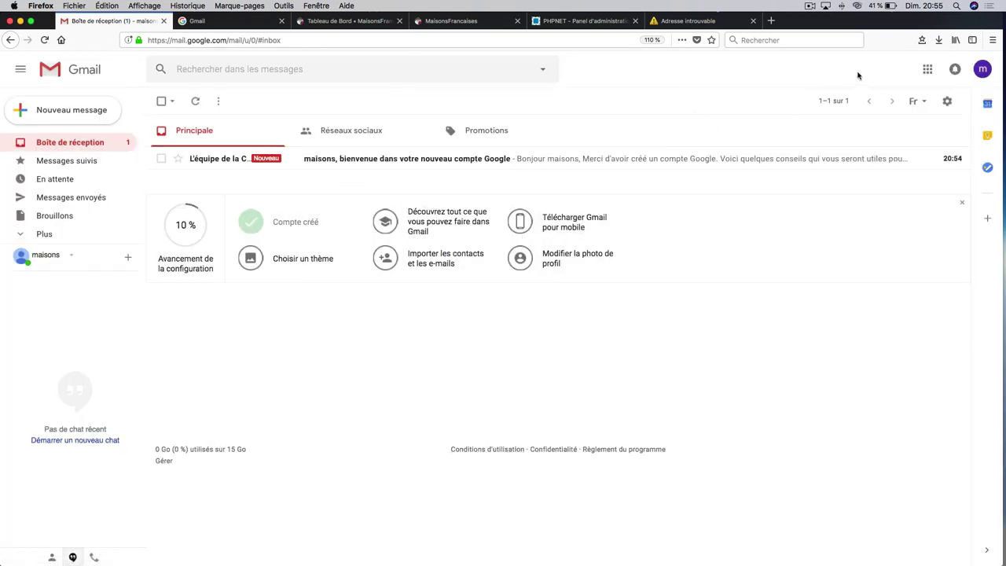
pyautogui.click(982, 70)
pyautogui.click(980, 72)
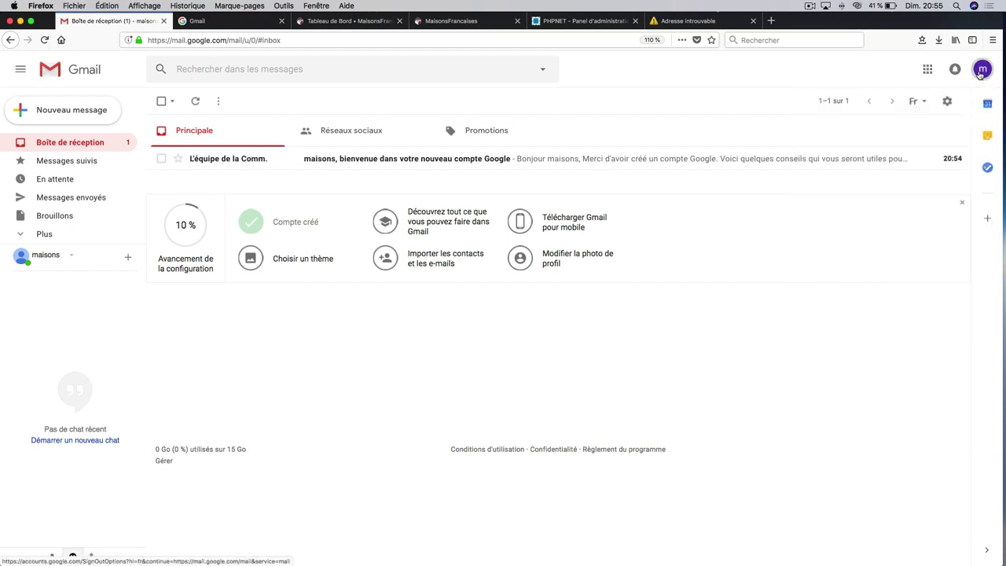
pyautogui.click(979, 71)
pyautogui.click(980, 71)
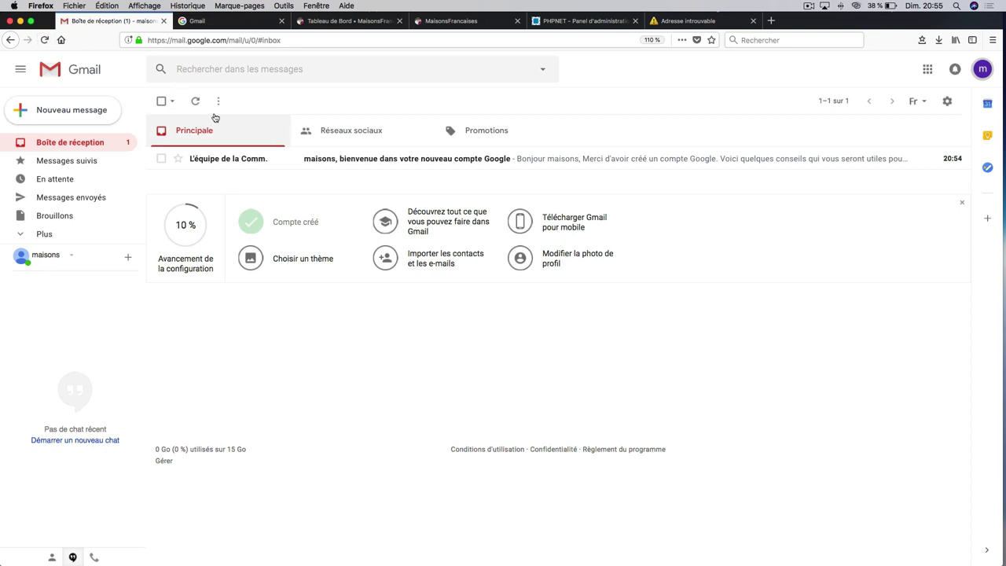
# Go to Modules et Services from the PrestaShop dashboard.
pyautogui.click(346, 21)
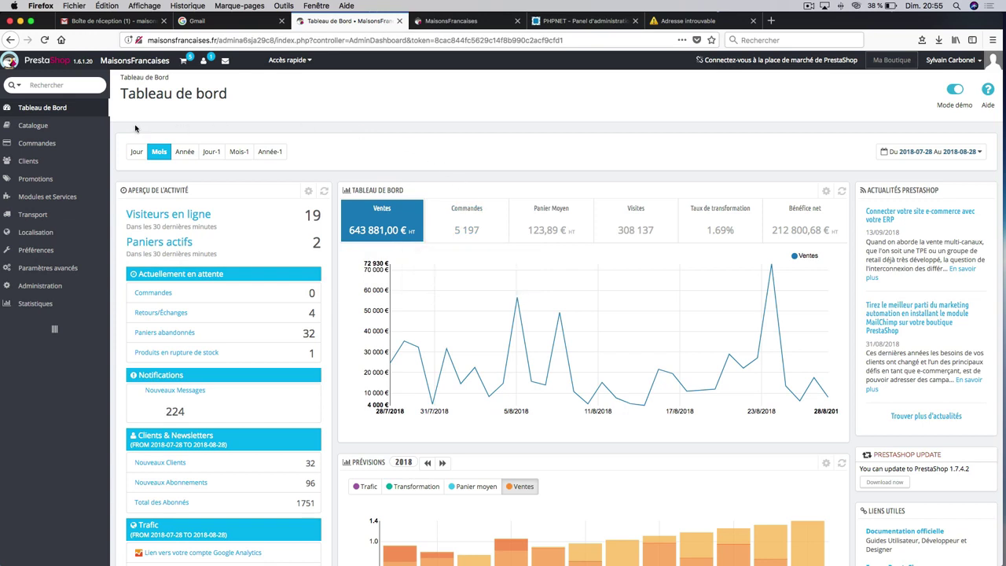
pyautogui.moveTo(88, 205)
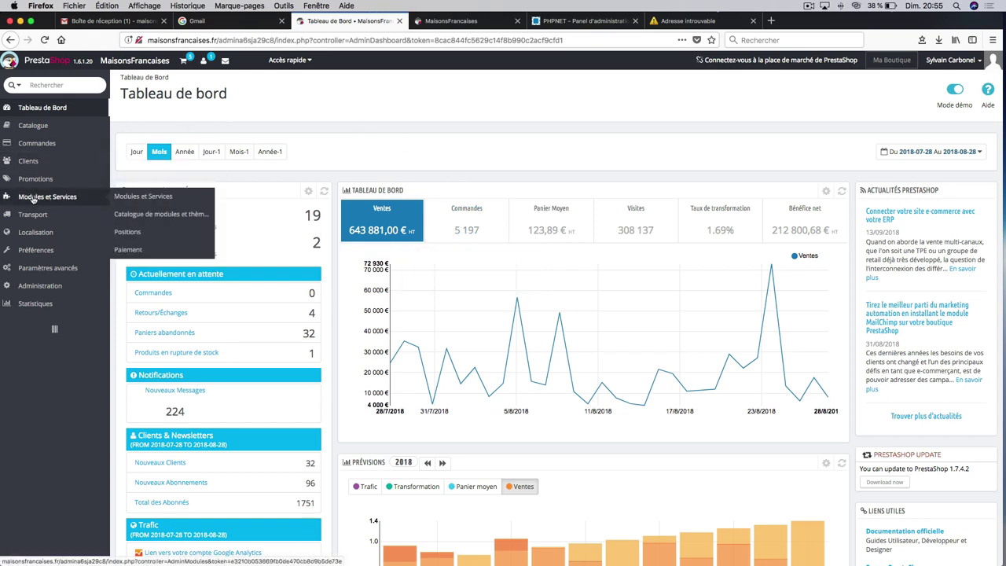
pyautogui.click(138, 197)
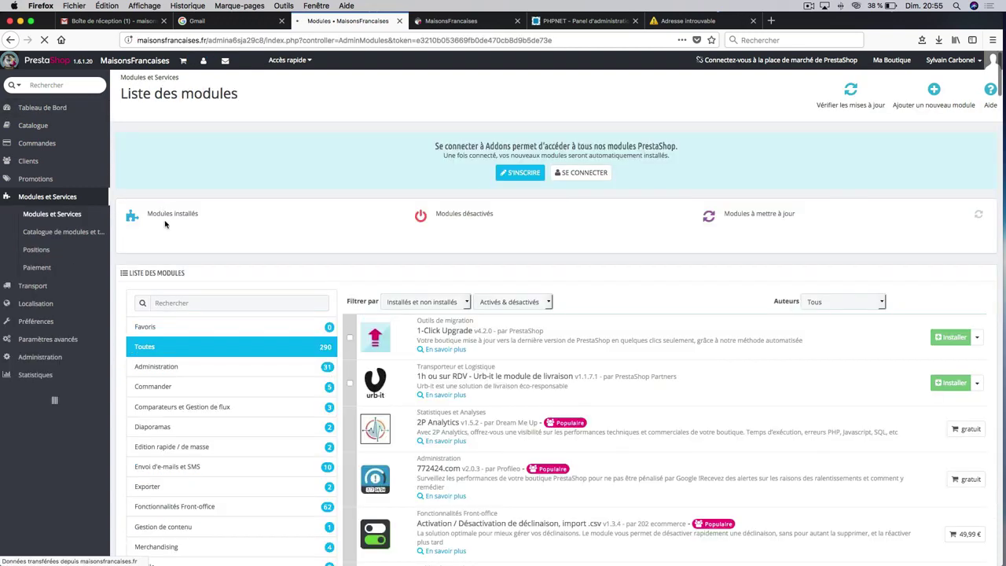
# Search the module list for 'google' instead of 'analytics' and browse the matching modules.
pyautogui.click(243, 304)
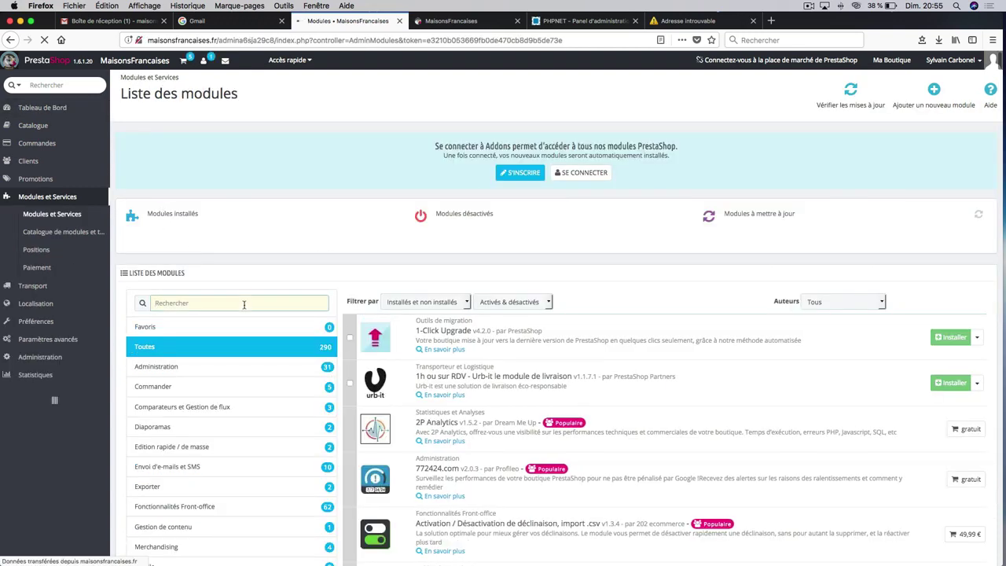
pyautogui.write('ana')
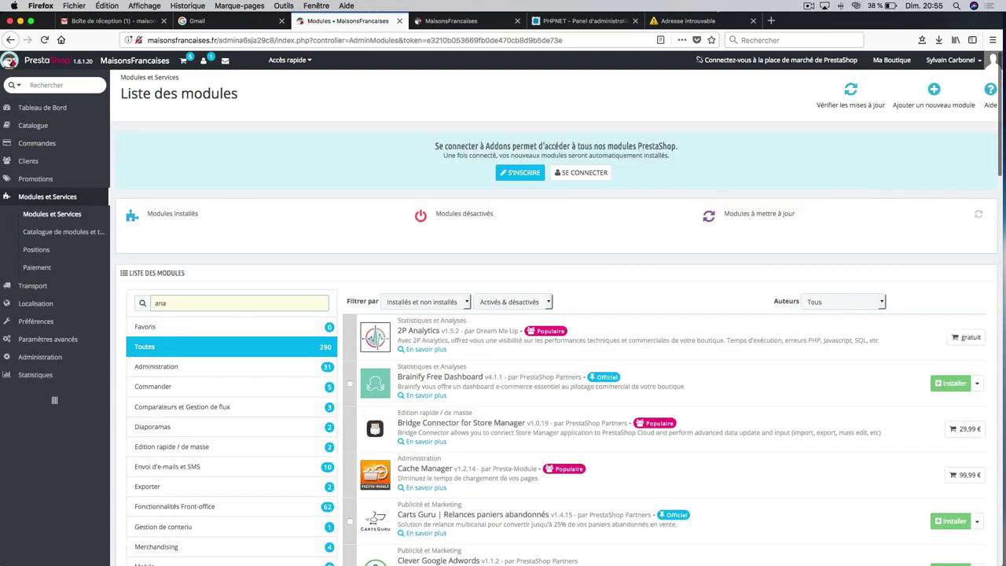
pyautogui.write('lytics')
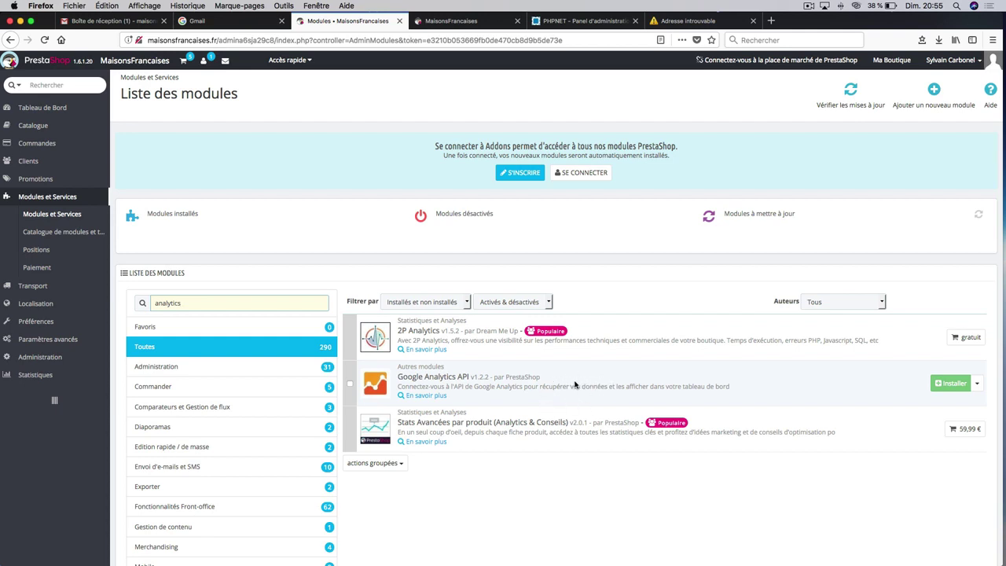
pyautogui.doubleClick(232, 305)
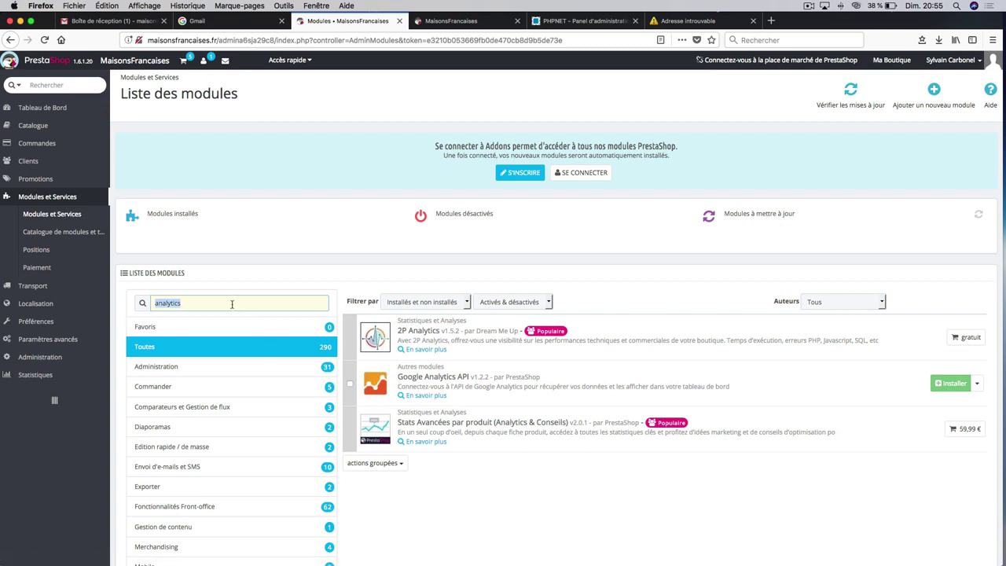
pyautogui.write('google')
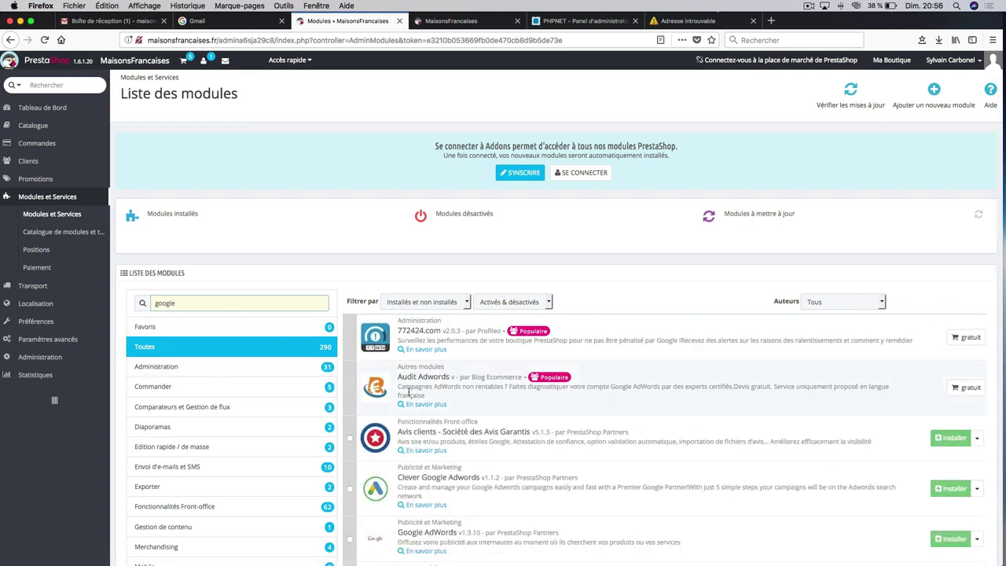
pyautogui.scroll(-5, 417, 393)
pyautogui.scroll(-5, 417, 393)
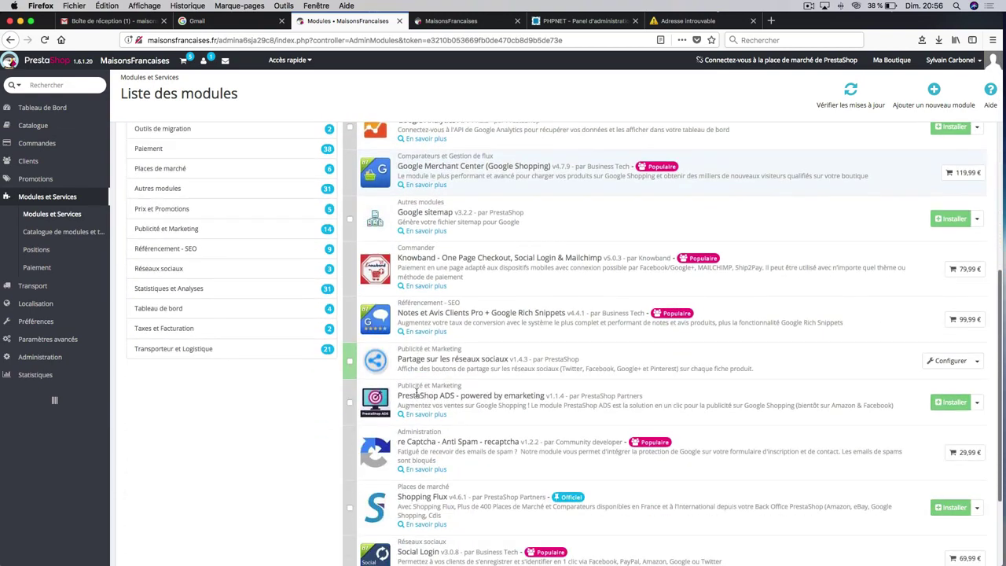
pyautogui.scroll(2, 468, 212)
pyautogui.scroll(-5, 468, 212)
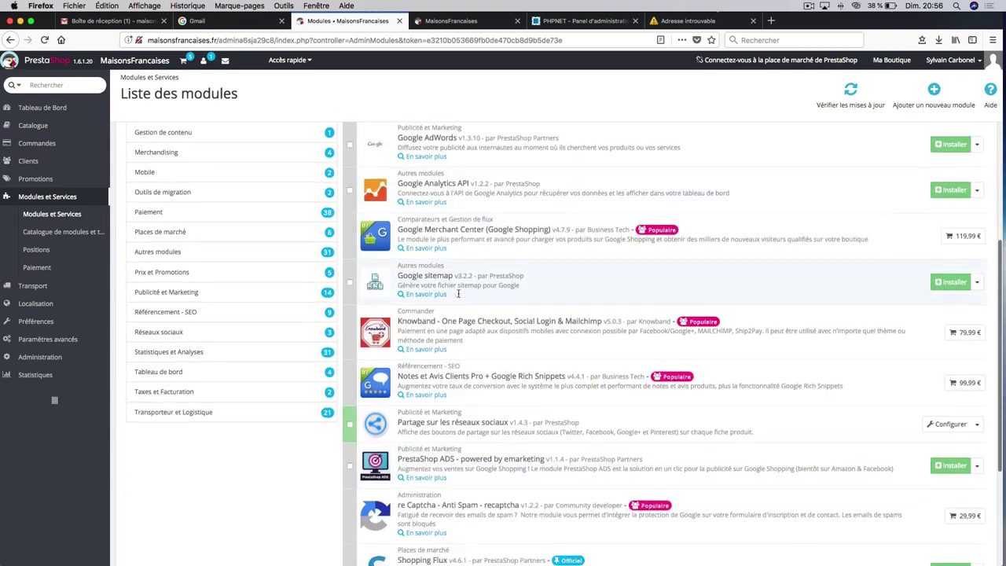
pyautogui.scroll(10, 532, 232)
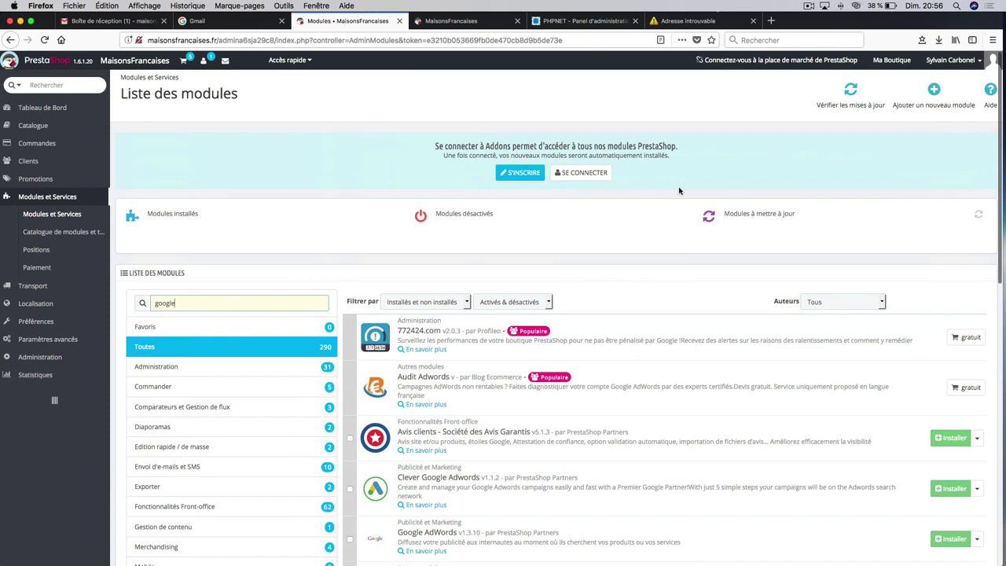
# Upload the v2_3_4-Google Analytics.zip archive via Ajouter un nouveau module.
pyautogui.click(933, 92)
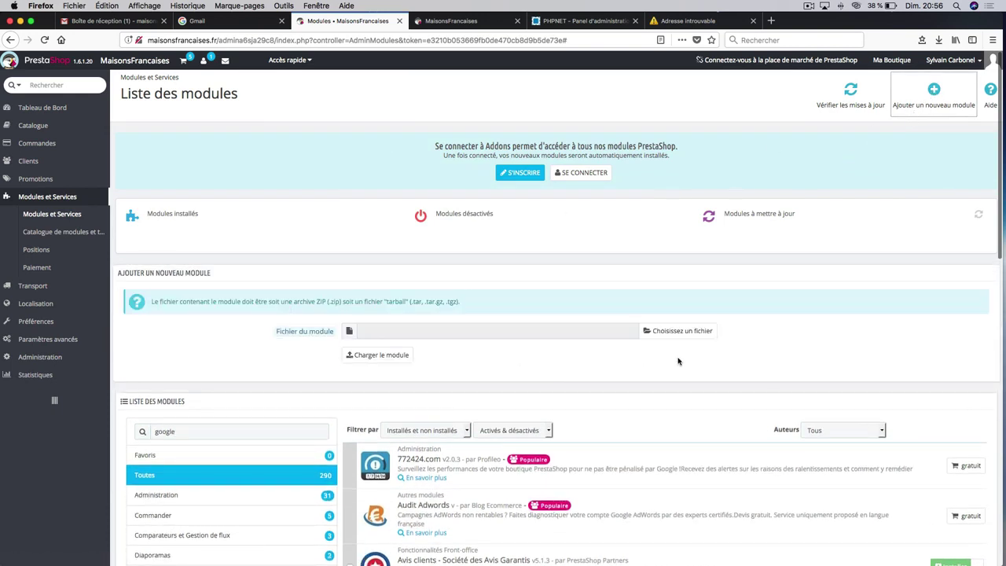
pyautogui.click(681, 336)
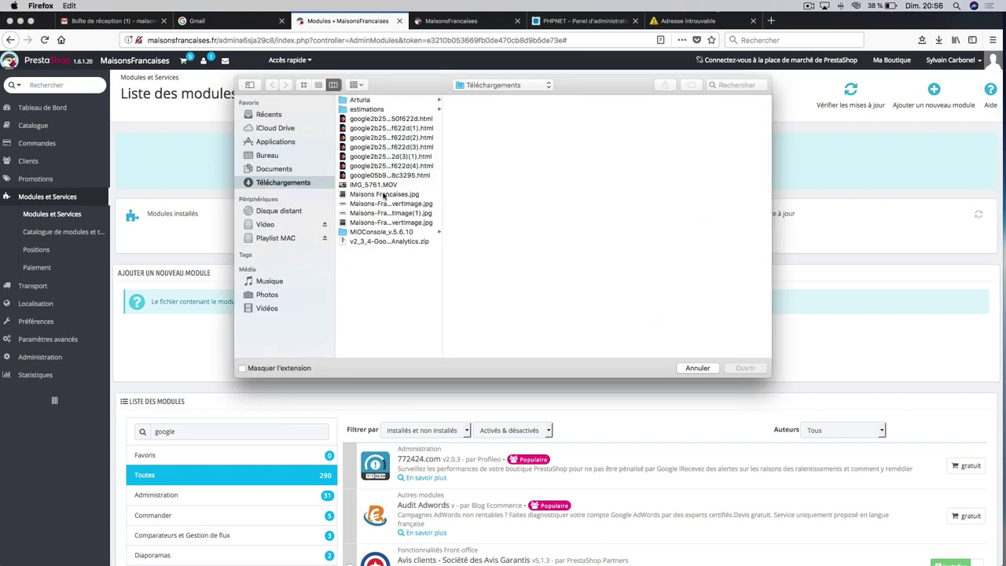
pyautogui.click(390, 242)
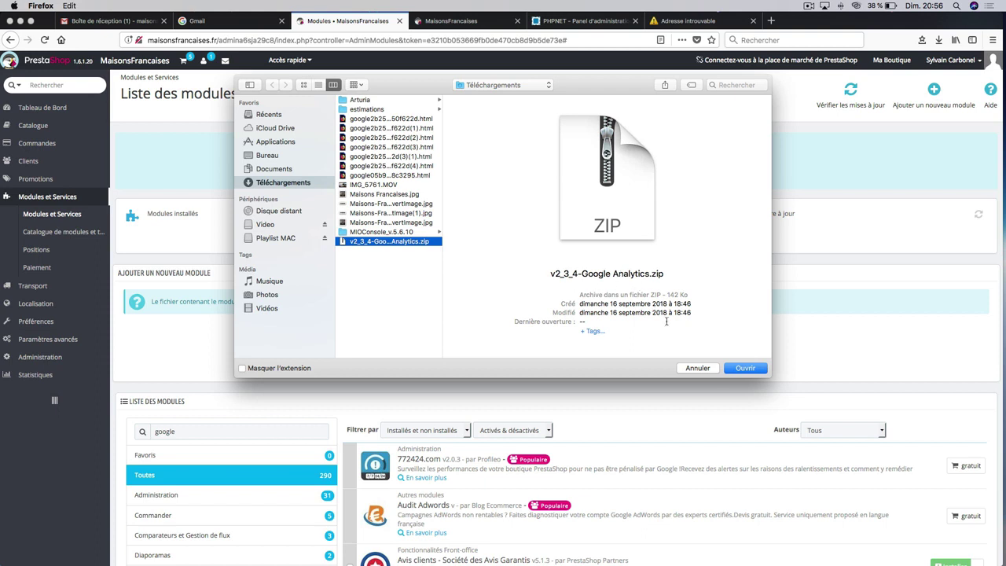
pyautogui.click(745, 368)
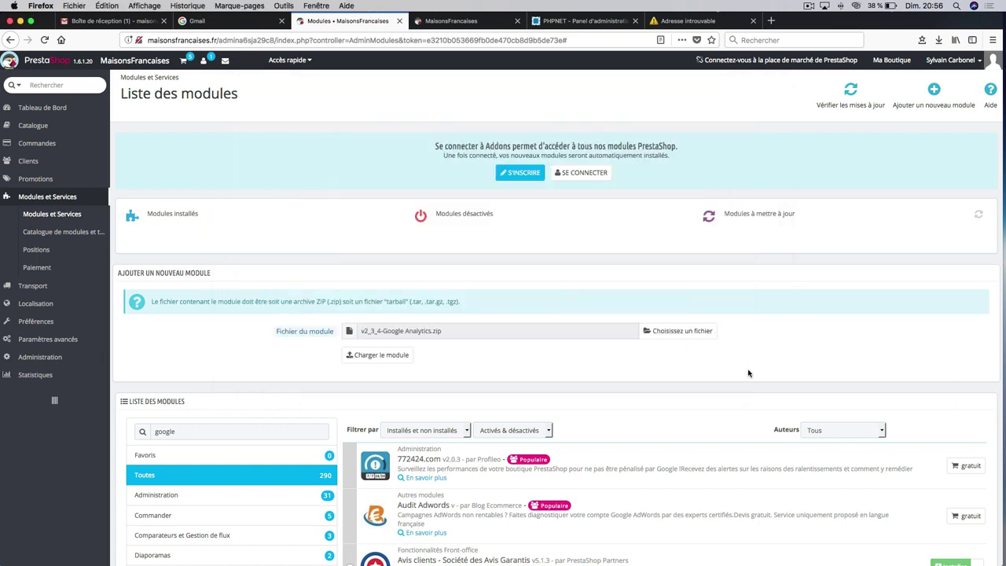
pyautogui.click(372, 360)
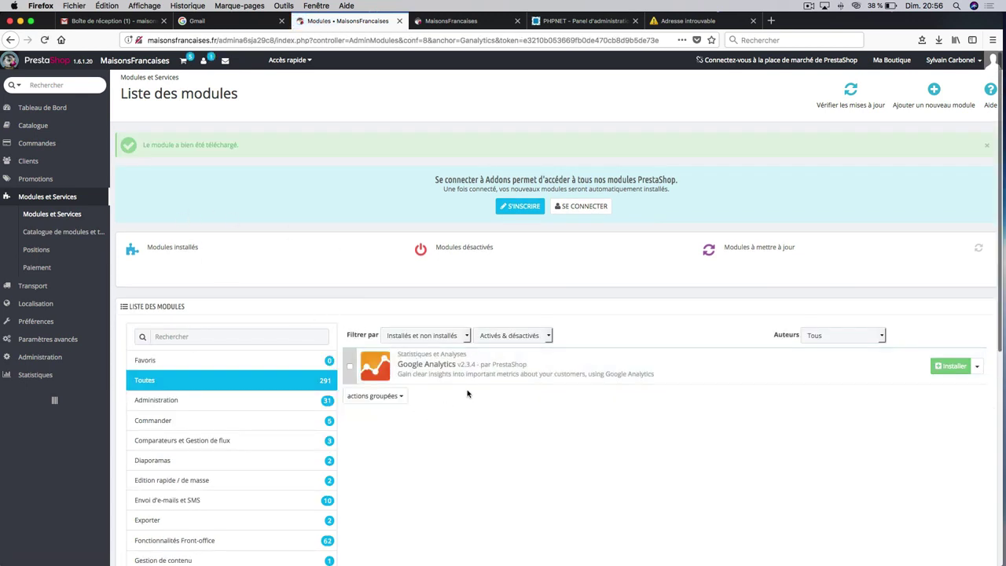
# Install the Google Analytics module, accepting the unverified-module warning, and open a new browser tab.
pyautogui.click(934, 370)
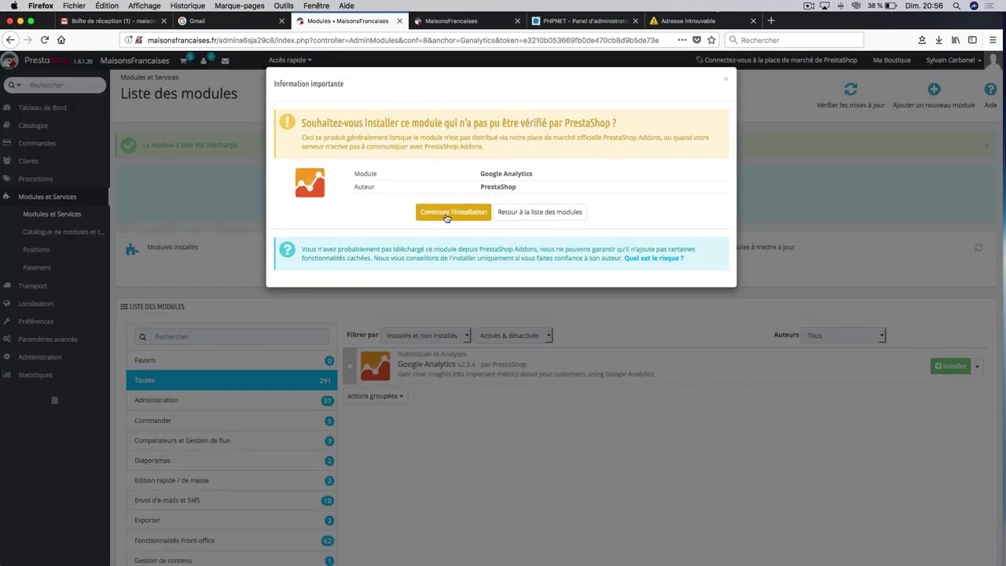
pyautogui.click(446, 214)
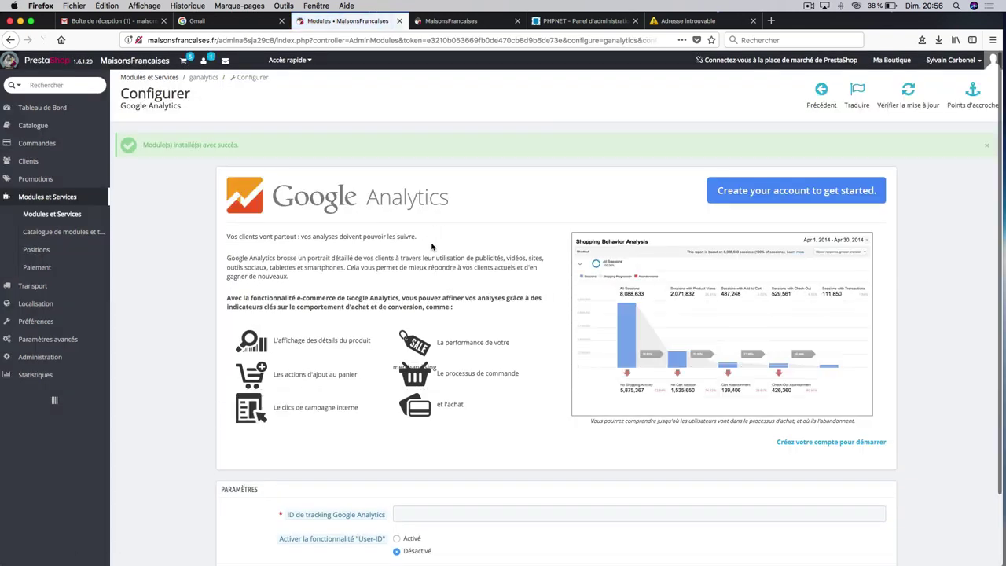
pyautogui.scroll(-2, 464, 359)
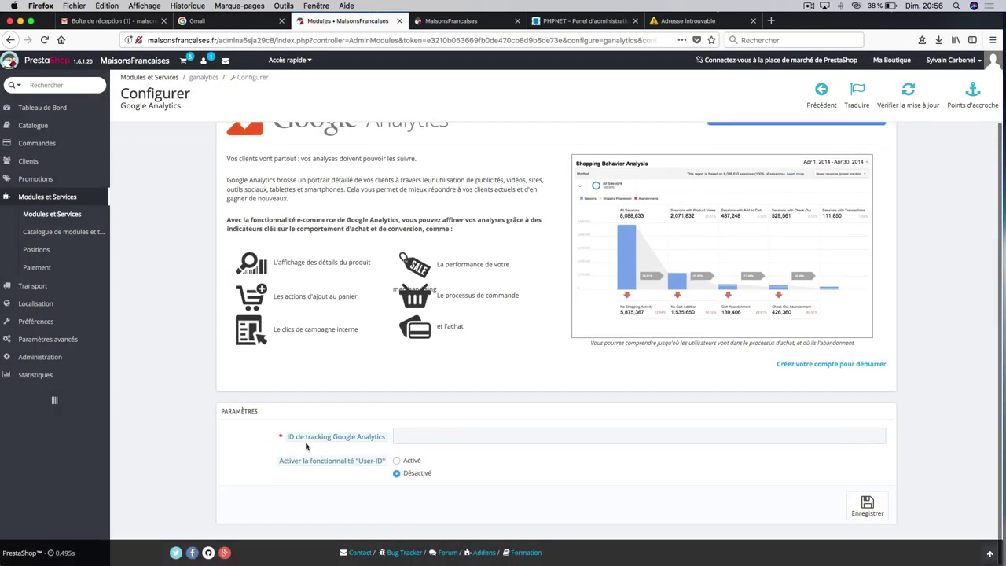
pyautogui.moveTo(288, 441)
pyautogui.click(396, 437)
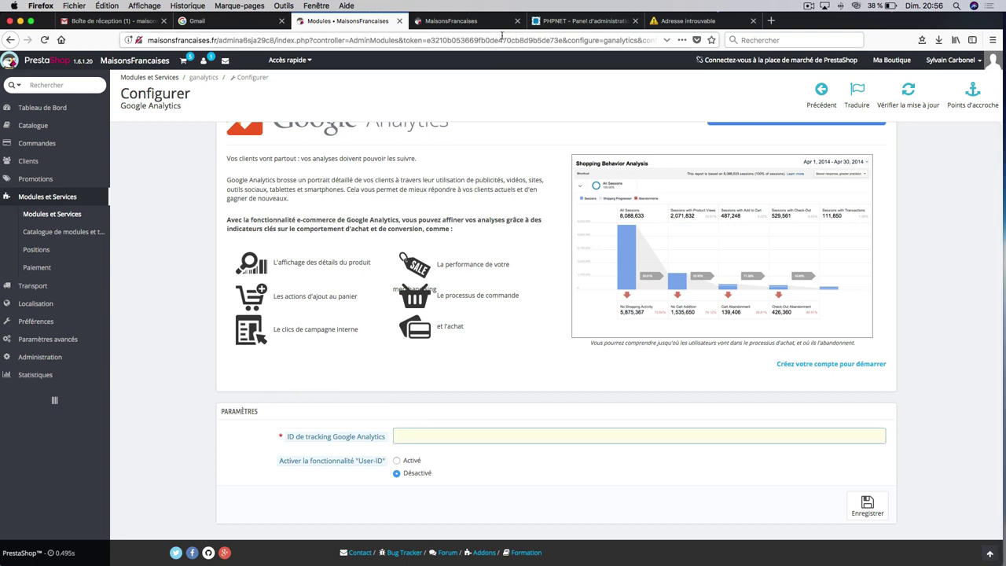
pyautogui.press('super+t')
# Search Google for analytics and start the Google Analytics sign-up form.
pyautogui.write('google.fr/')
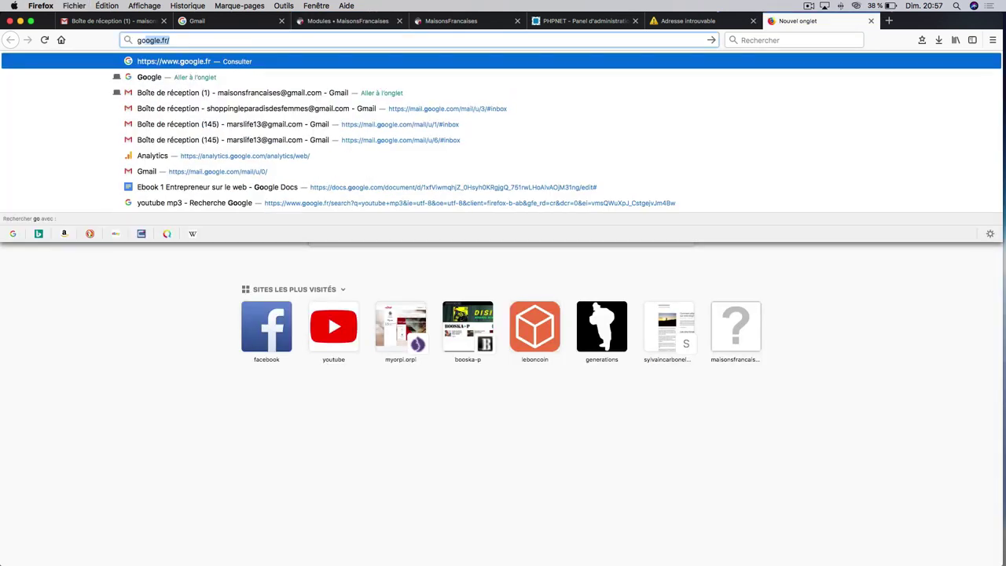
pyautogui.press('Return')
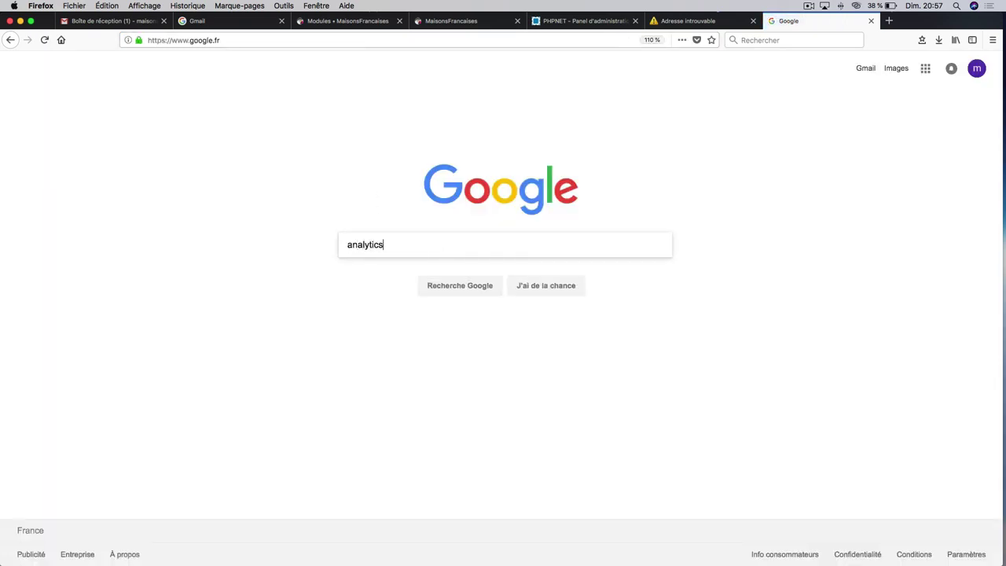
pyautogui.press('Return')
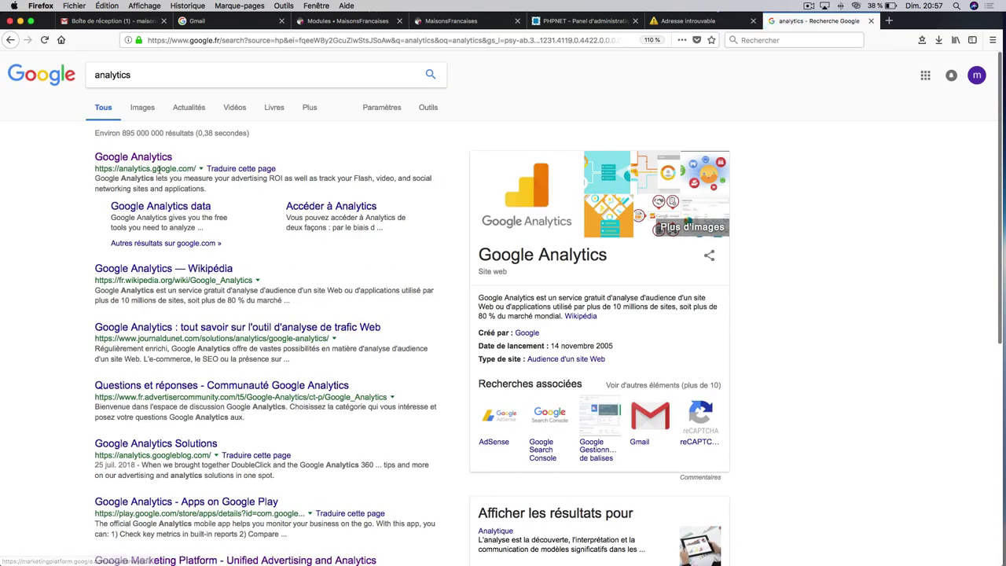
pyautogui.click(155, 160)
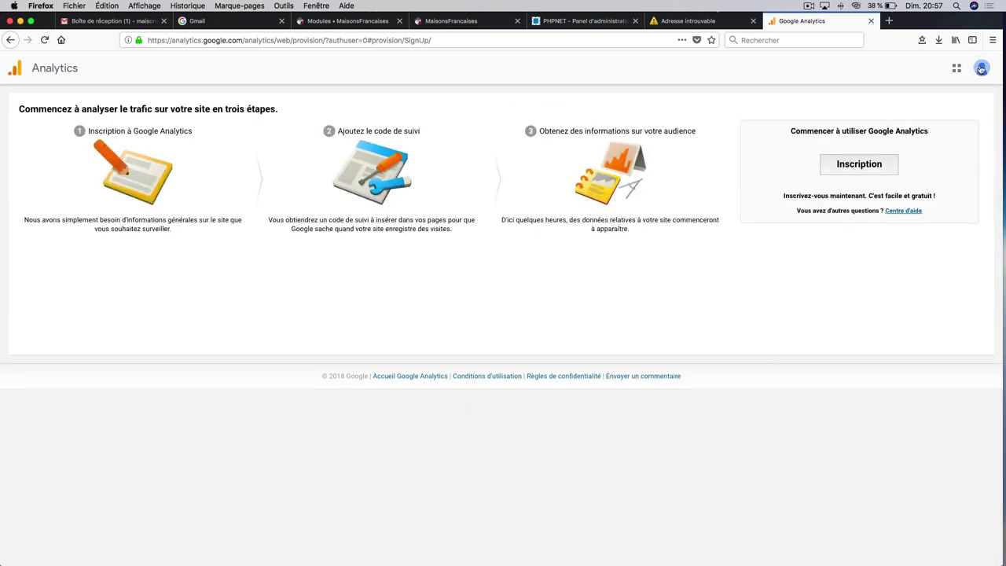
pyautogui.click(980, 71)
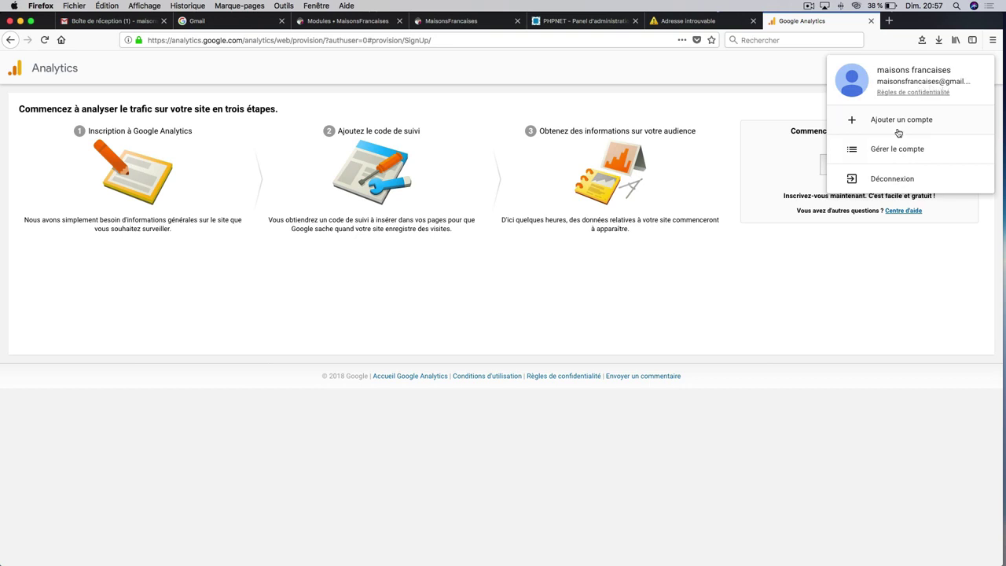
pyautogui.click(777, 87)
pyautogui.click(846, 169)
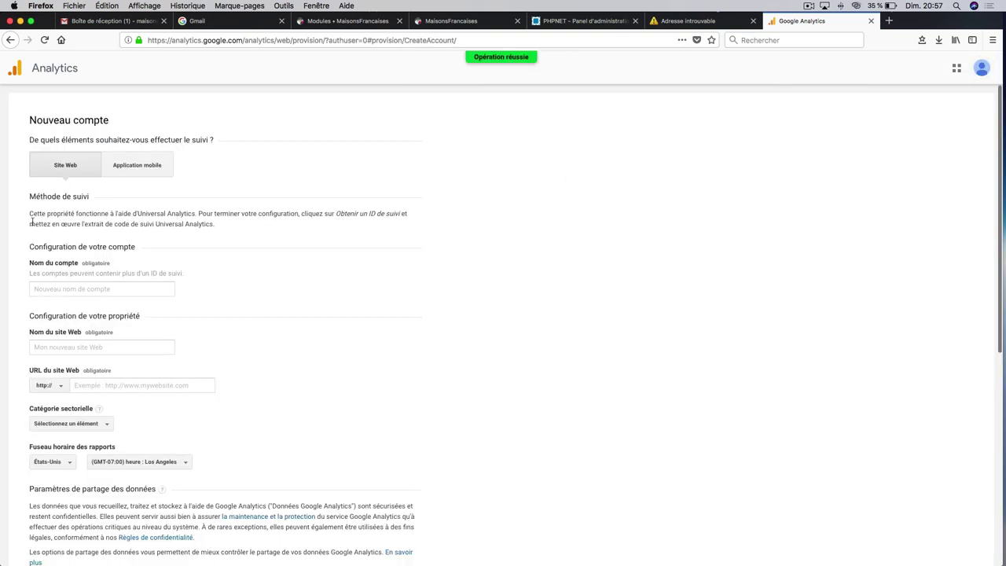
pyautogui.click(59, 289)
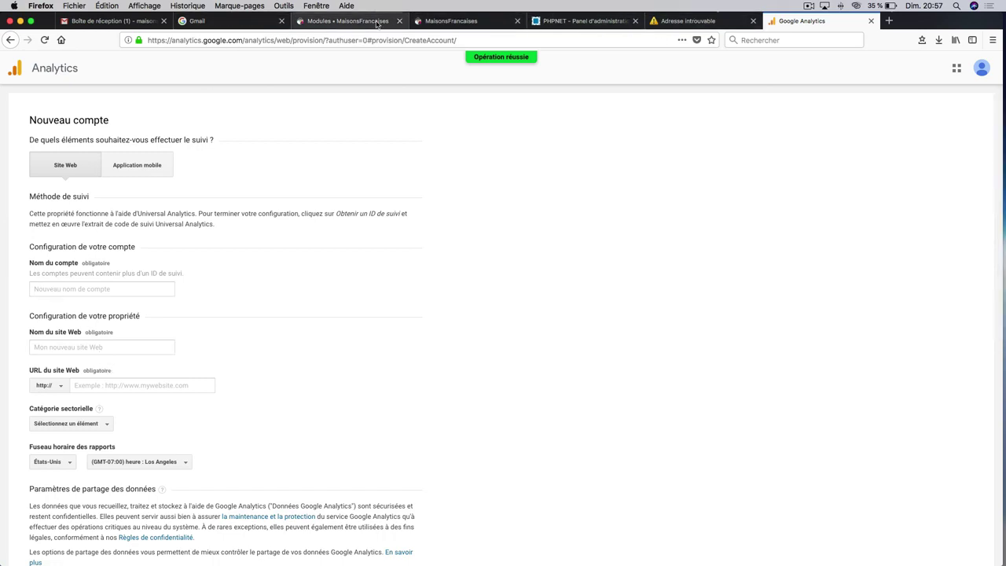
# Copy the domain maisonsfrancaises.fr from the shop front page's address bar.
pyautogui.click(358, 21)
pyautogui.click(423, 21)
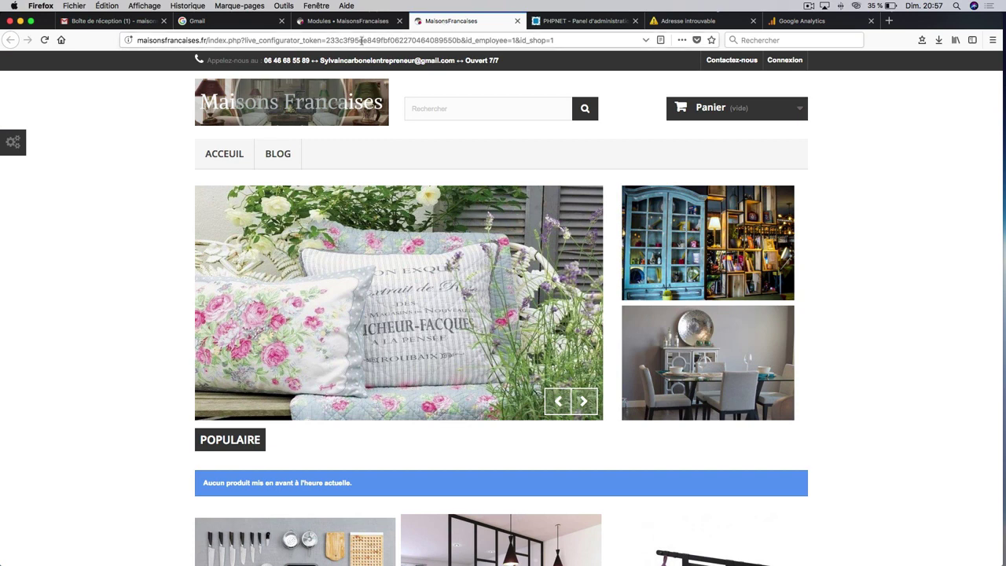
pyautogui.click(229, 39)
pyautogui.click(209, 39)
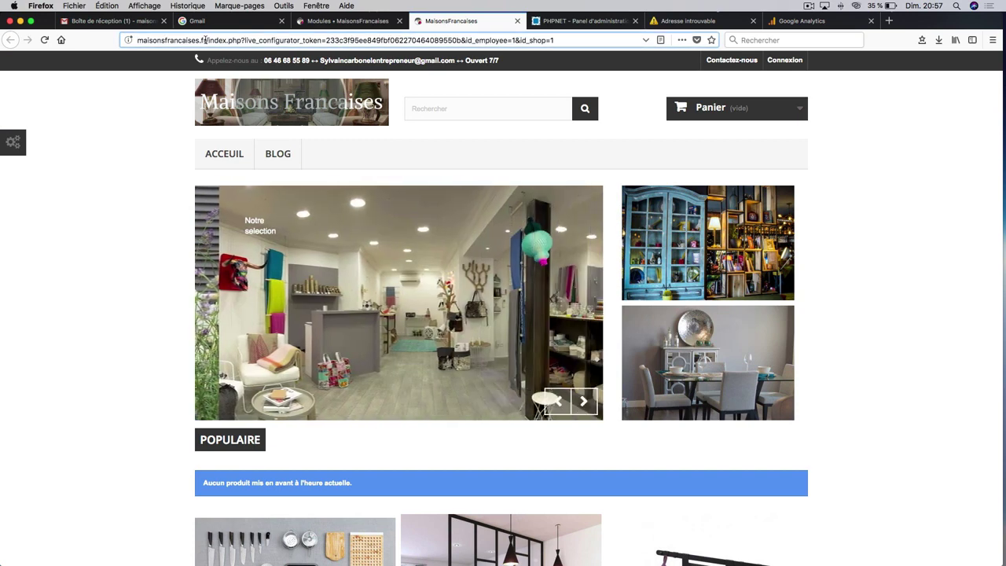
pyautogui.moveTo(209, 40); pyautogui.dragTo(94, 41)
pyautogui.press('super+c')
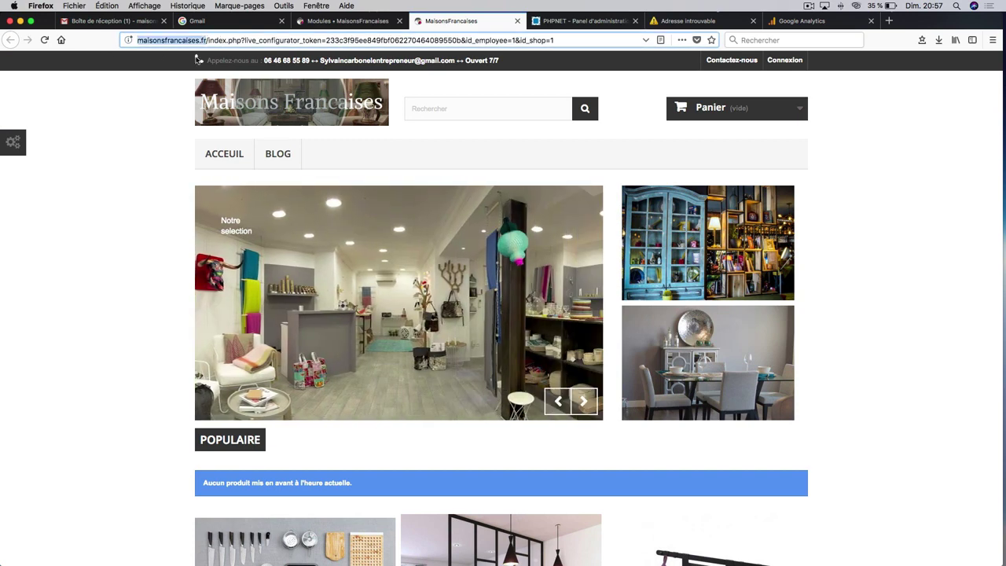
pyautogui.click(802, 21)
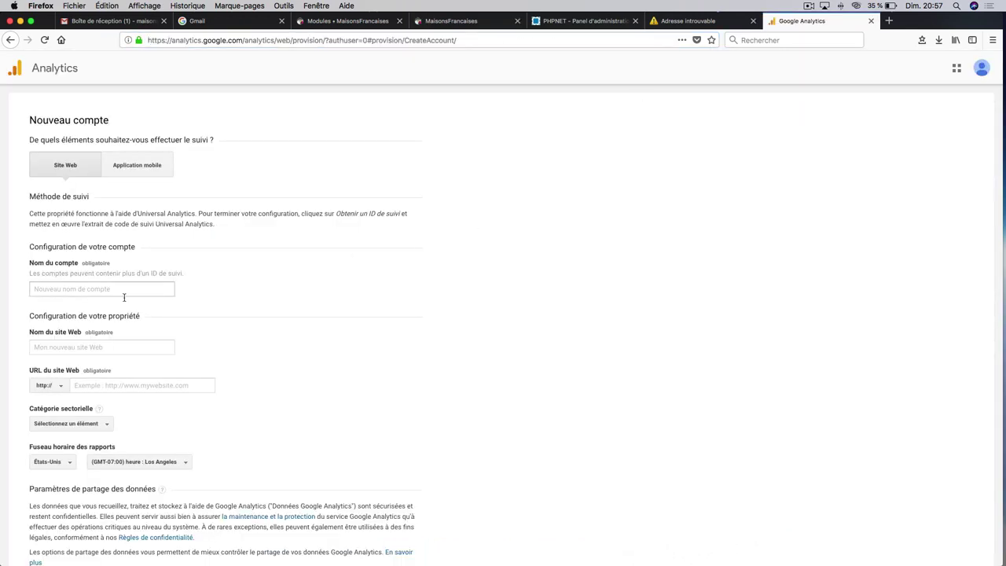
pyautogui.click(118, 385)
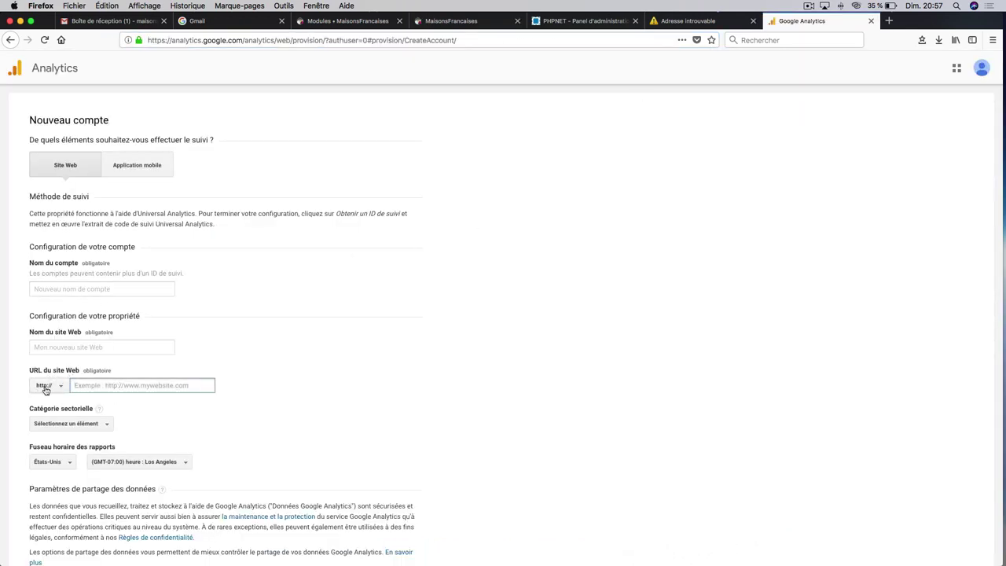
pyautogui.click(55, 387)
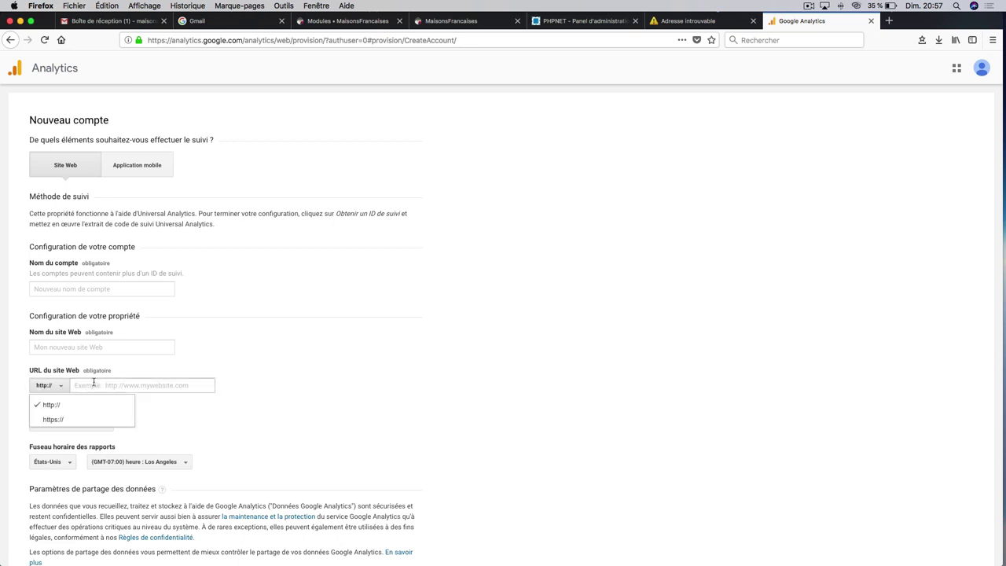
pyautogui.click(93, 383)
pyautogui.press('super+v')
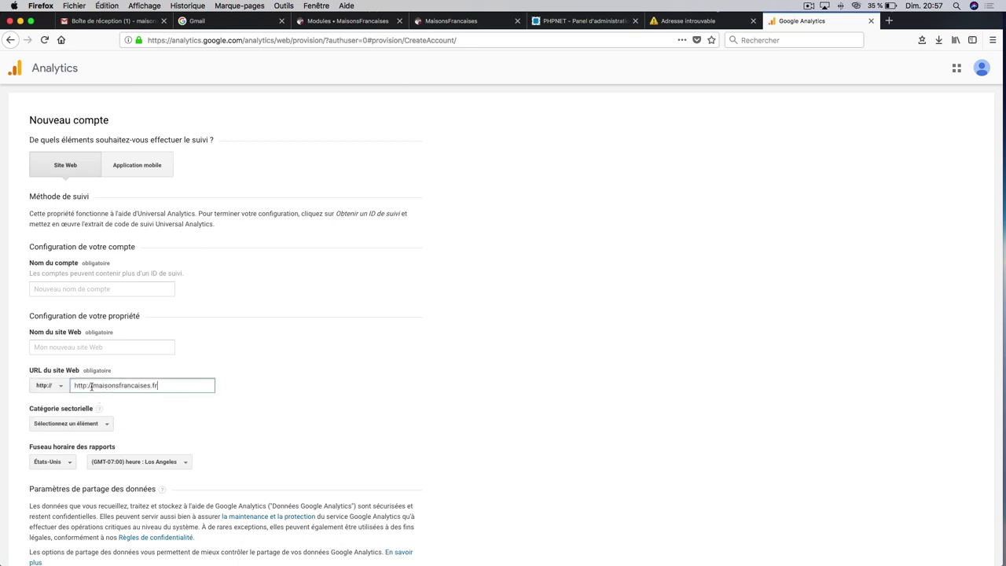
pyautogui.moveTo(92, 386); pyautogui.dragTo(69, 386)
pyautogui.press('BackSpace')
# Set the industry category to Commerce et industrie.
pyautogui.click(93, 422)
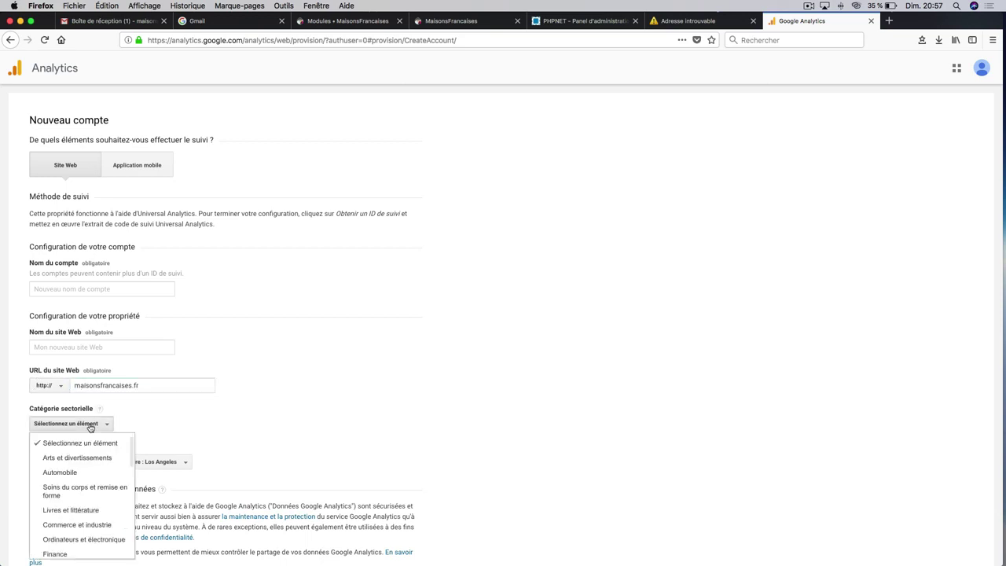
pyautogui.scroll(-1, 82, 479)
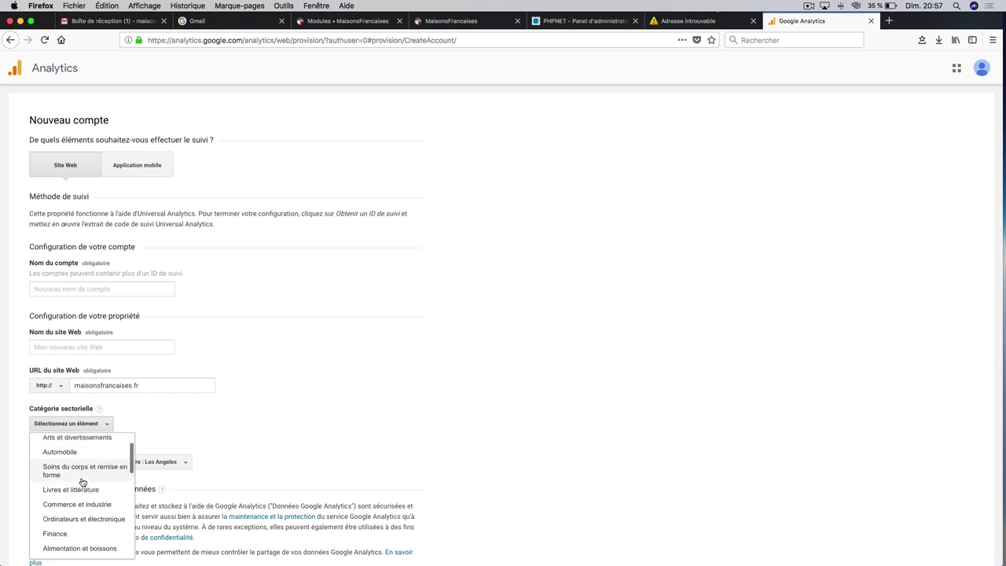
pyautogui.click(88, 507)
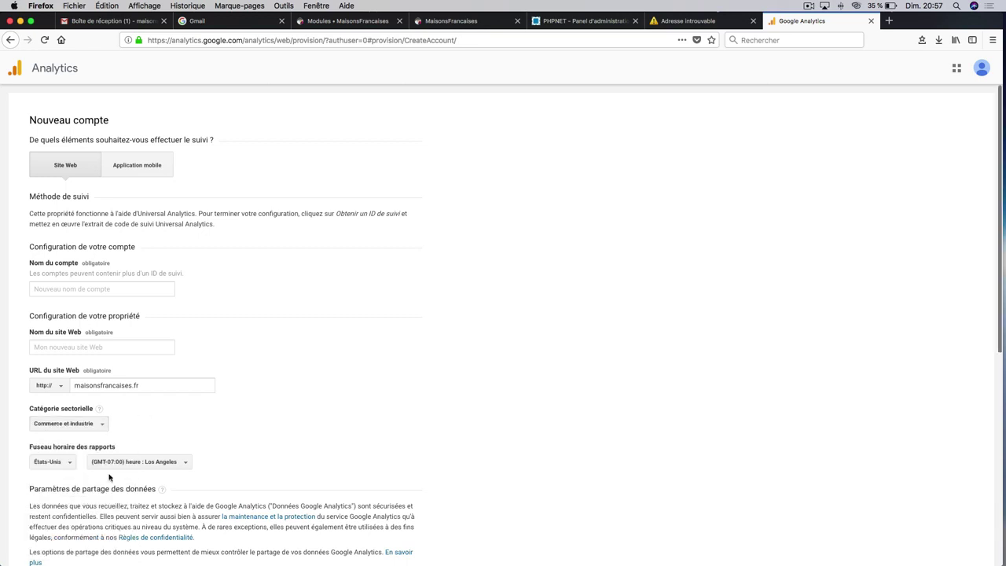
pyautogui.scroll(-1, 142, 449)
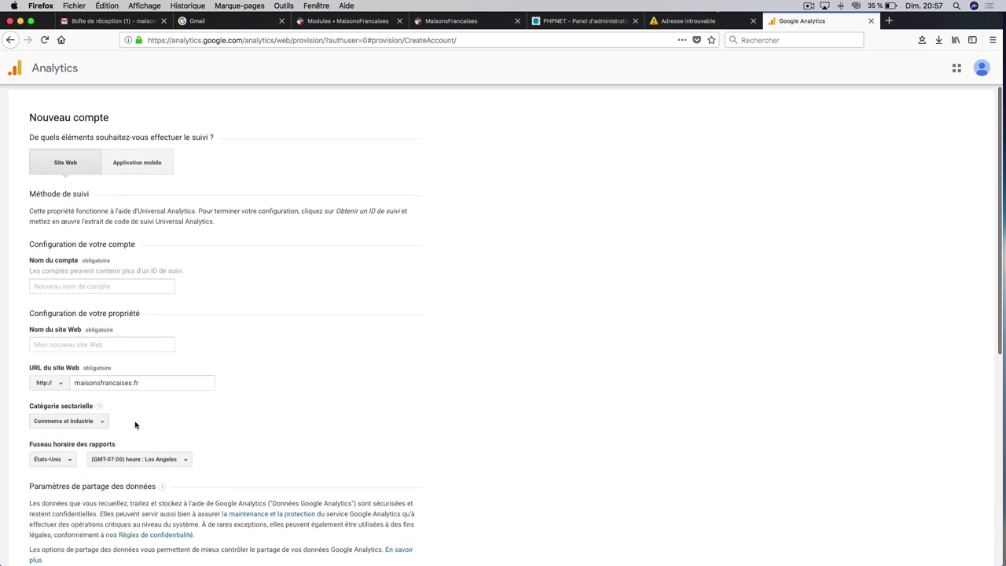
pyautogui.scroll(1, 136, 425)
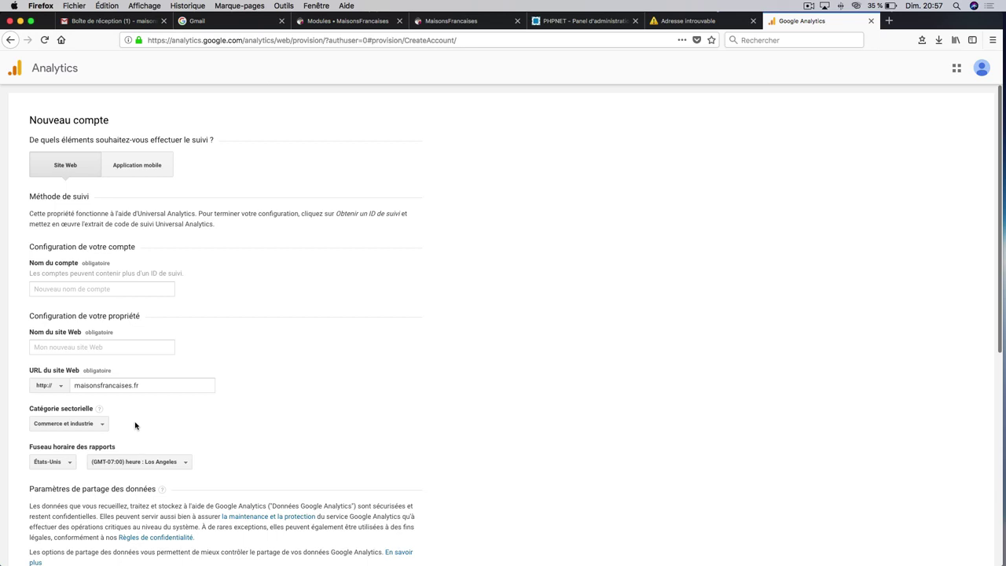
pyautogui.click(95, 350)
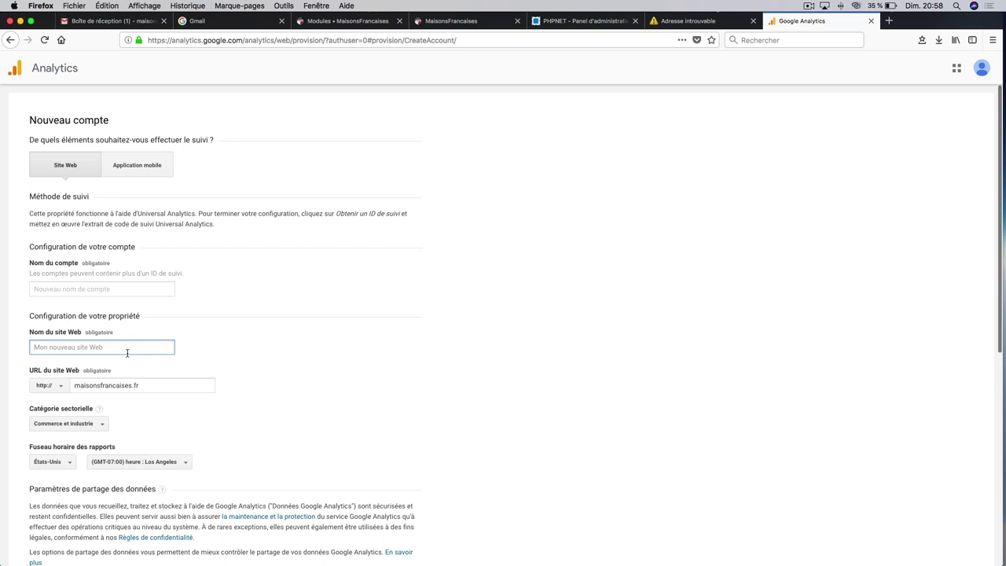
# Paste the domain maisonsfrancaises.fr into both the website name and account name fields.
pyautogui.click(151, 385)
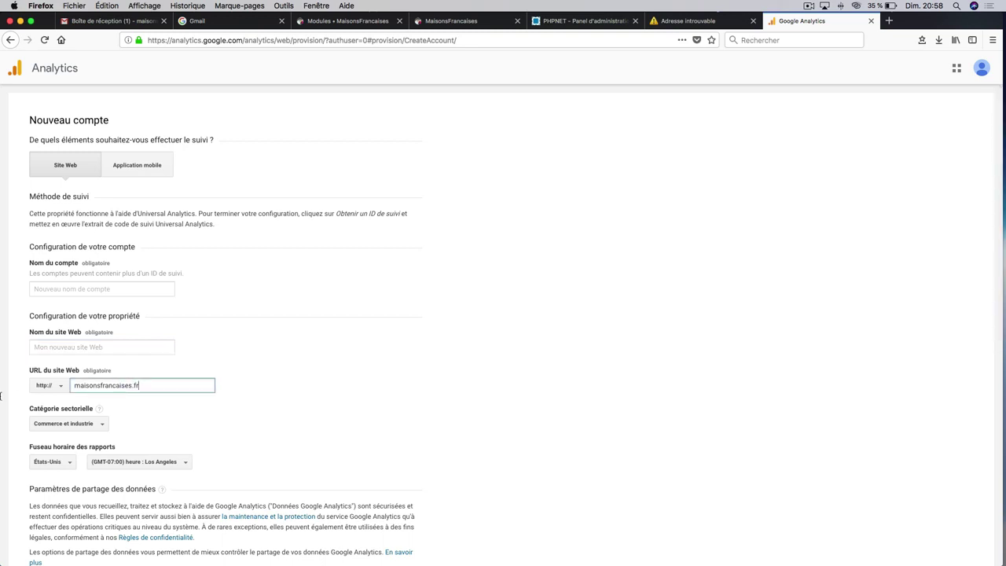
pyautogui.tripleClick(115, 386)
pyautogui.press('super+c')
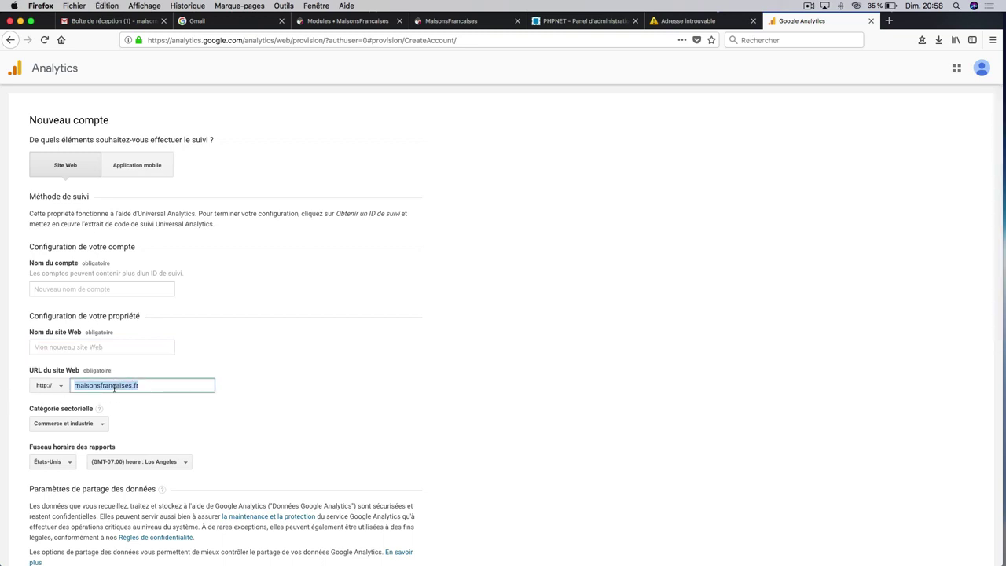
pyautogui.click(111, 347)
pyautogui.press('super+v')
pyautogui.click(96, 289)
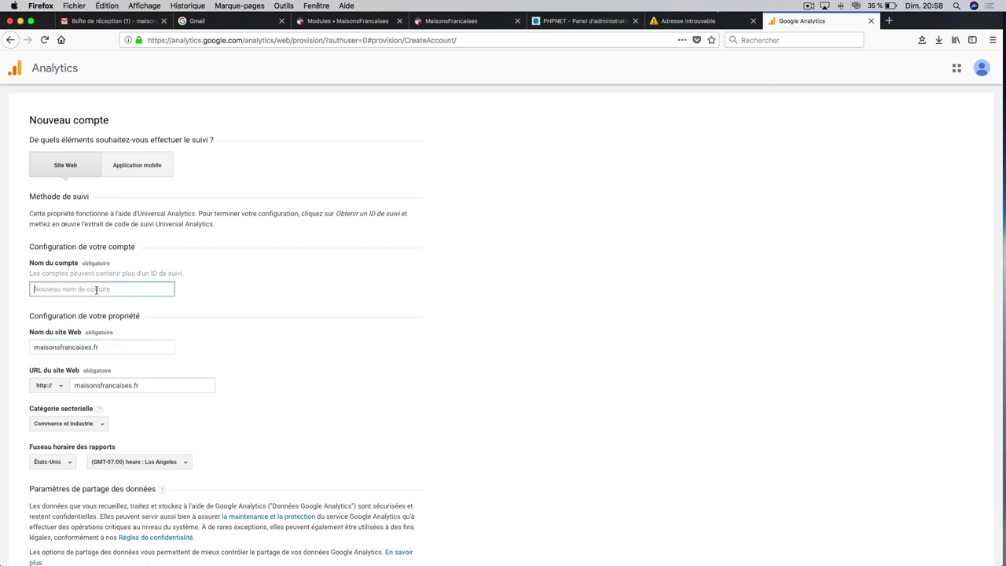
pyautogui.press('super+v')
# Capitalise the account name to MaisonsFrancaises.
pyautogui.scroll(-3, 171, 353)
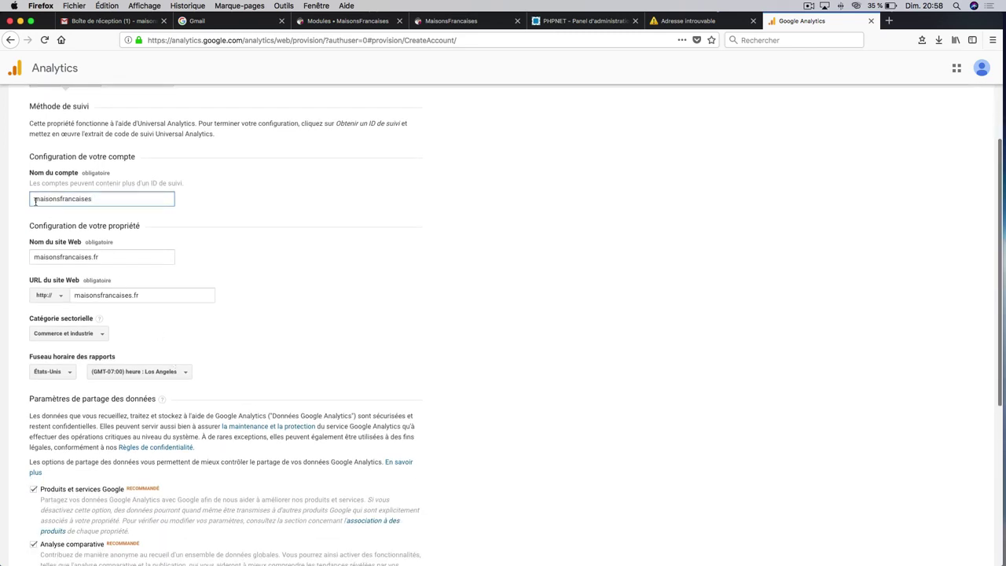
pyautogui.write('M')
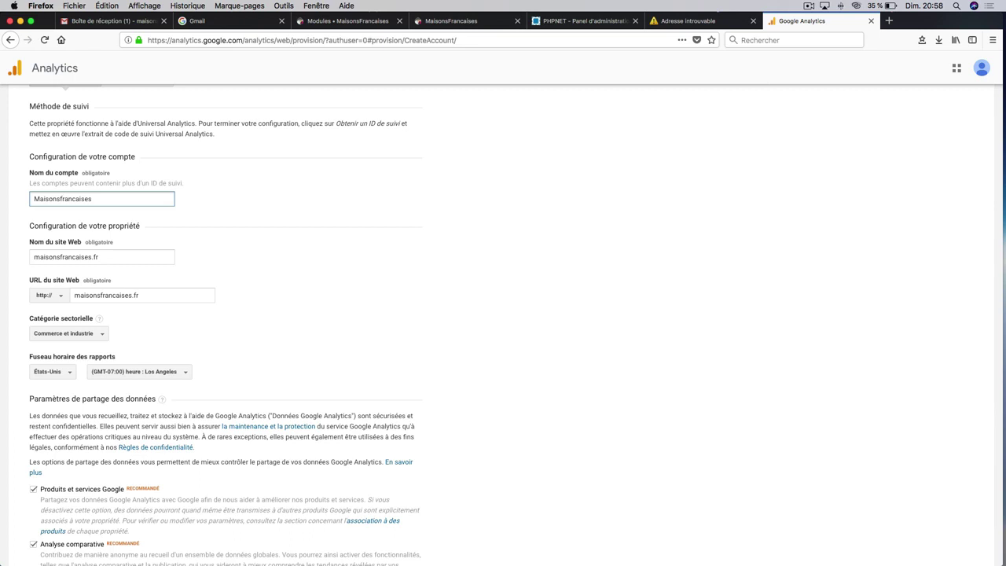
pyautogui.click(61, 199)
pyautogui.press('Delete')
pyautogui.write('F')
# Set the reporting time zone country to France and request a tracking ID.
pyautogui.click(55, 378)
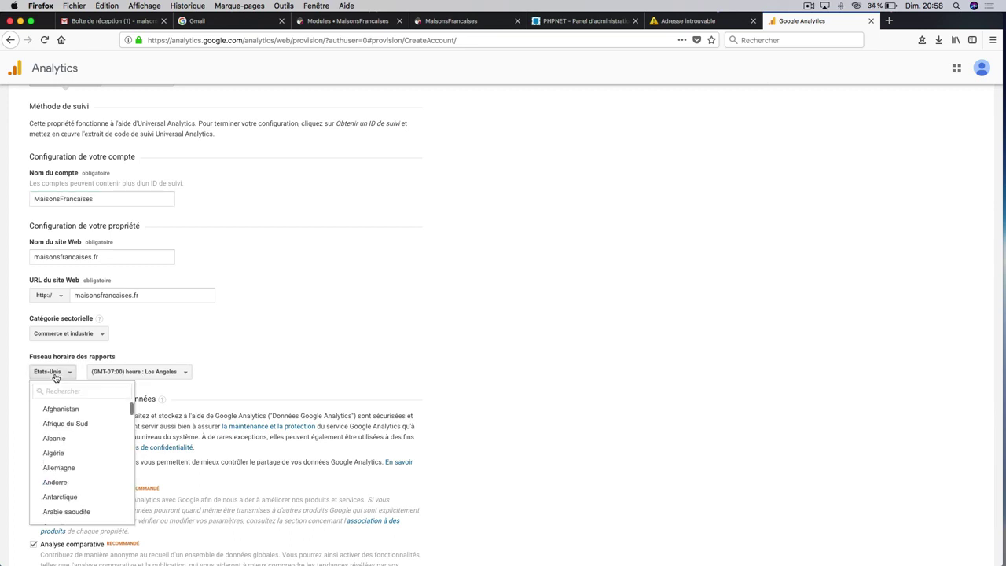
pyautogui.write('fr')
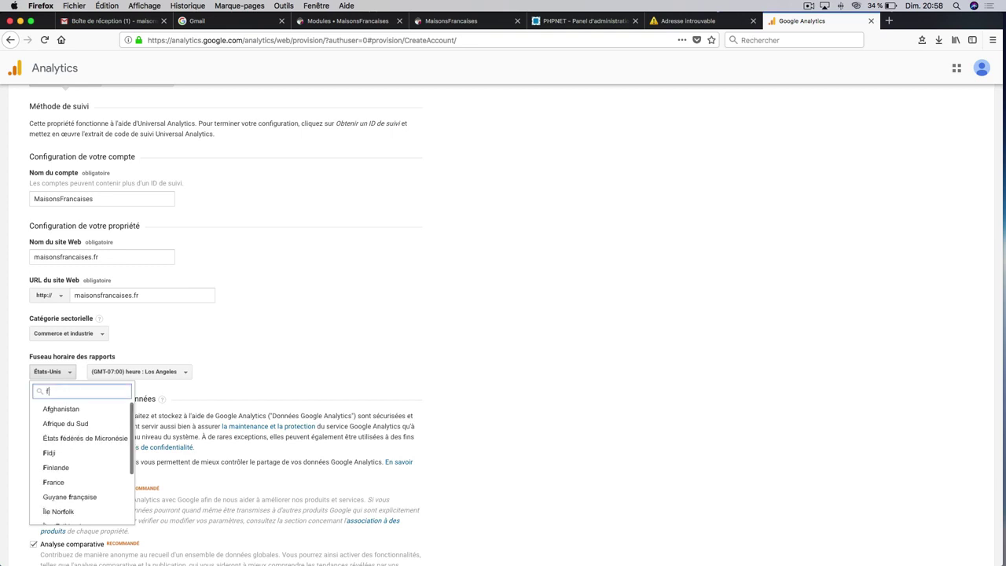
pyautogui.click(71, 430)
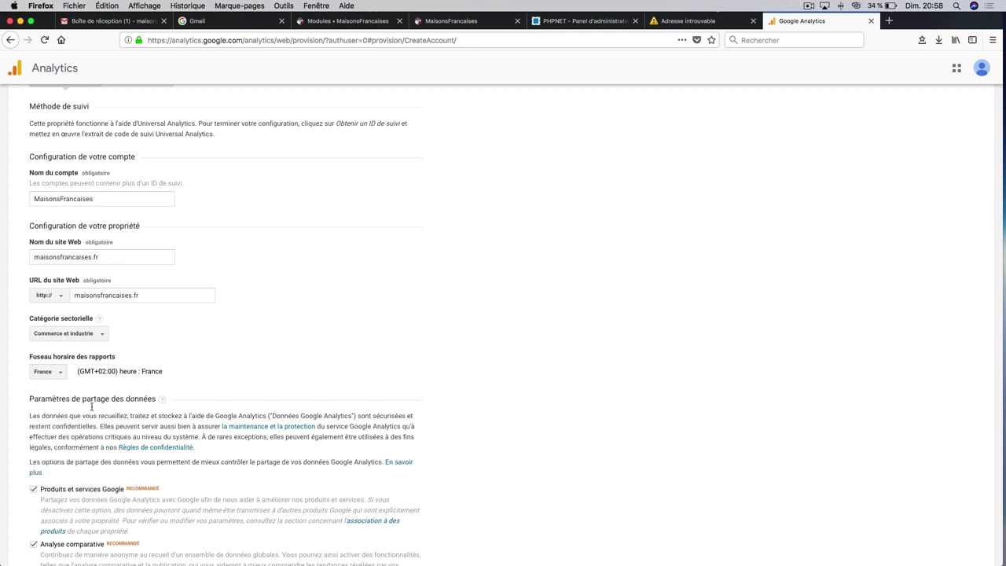
pyautogui.scroll(-7, 173, 394)
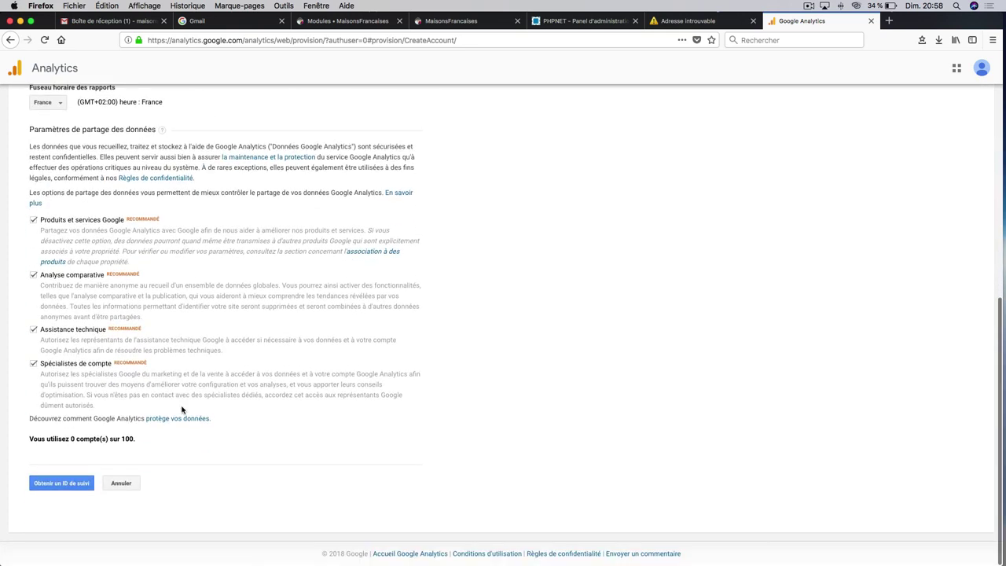
pyautogui.click(59, 483)
# Scroll through the Google Analytics terms of use and accept them with J'accepte.
pyautogui.scroll(-10, 398, 440)
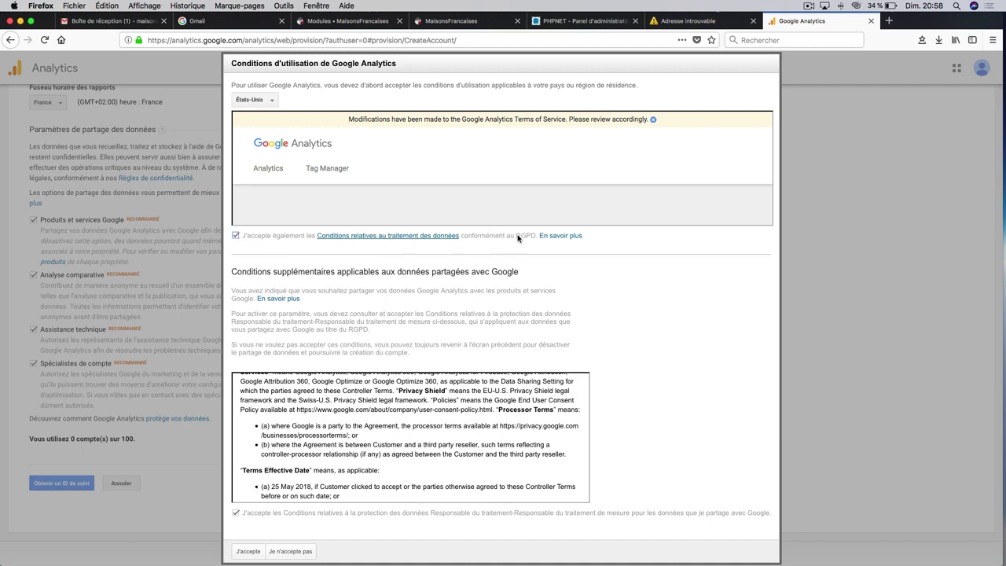
pyautogui.scroll(-8, 329, 456)
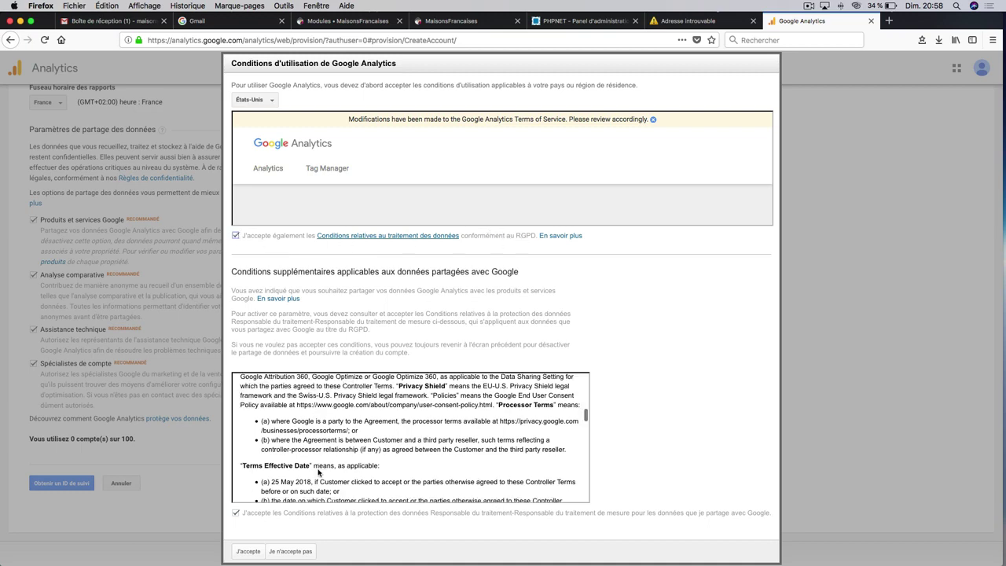
pyautogui.click(242, 554)
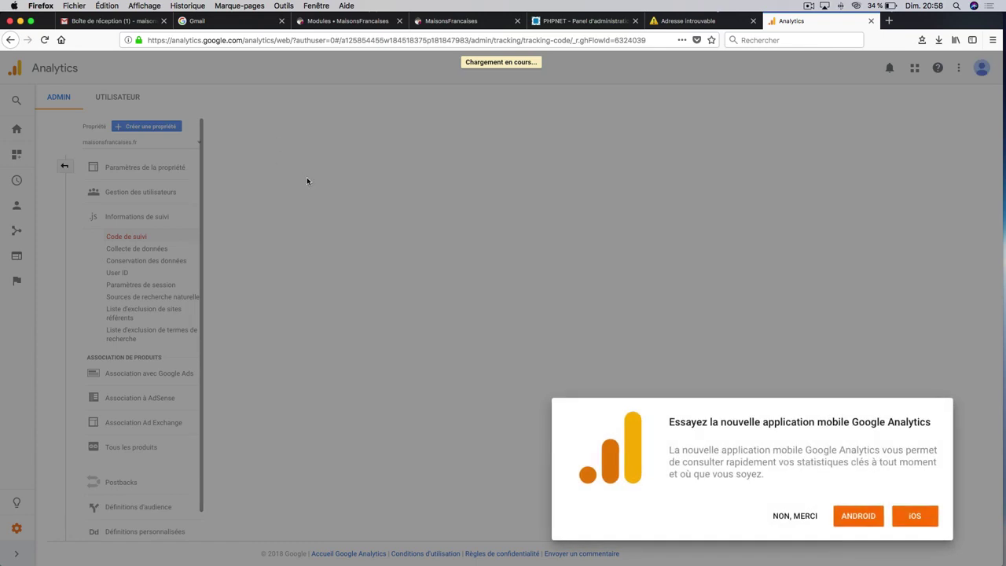
# Dismiss the app promo and tip, choose the All Web Site Data view, and copy the tracking ID.
pyautogui.click(790, 516)
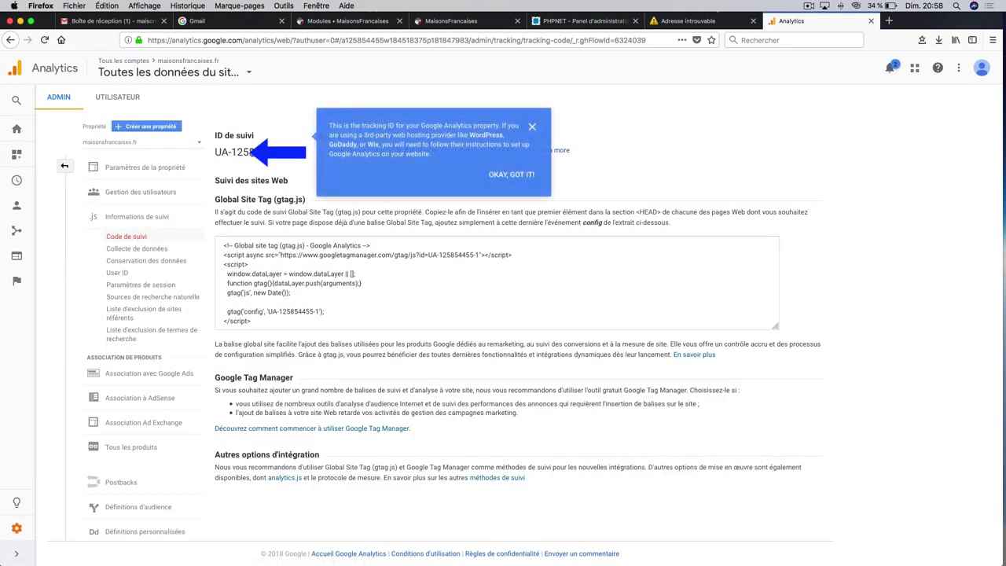
pyautogui.click(532, 128)
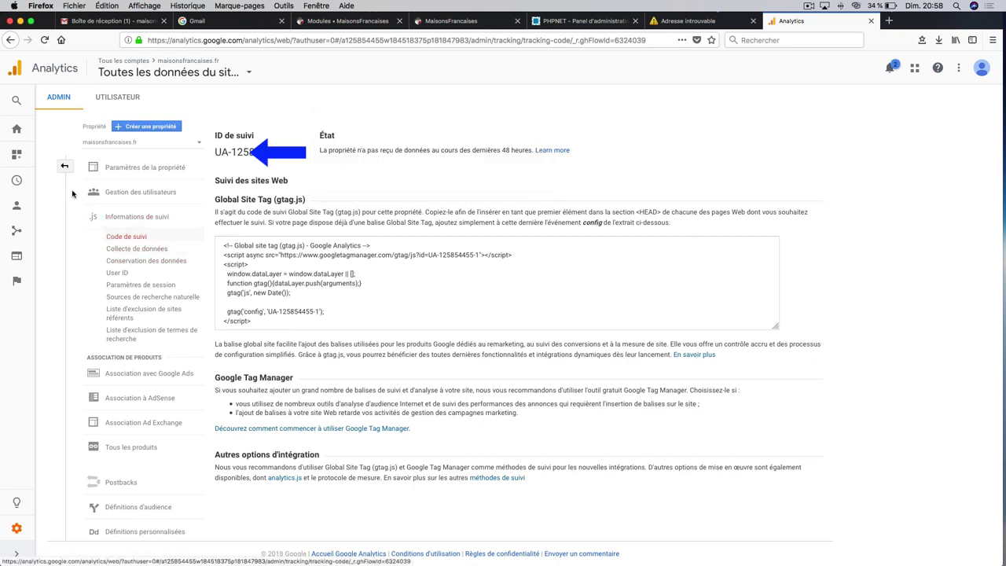
pyautogui.click(162, 72)
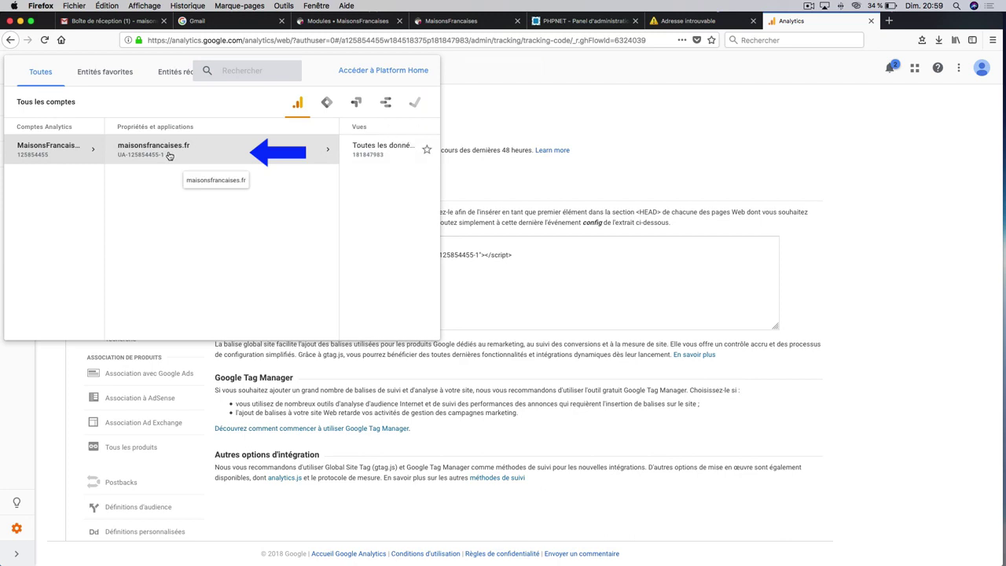
pyautogui.click(371, 156)
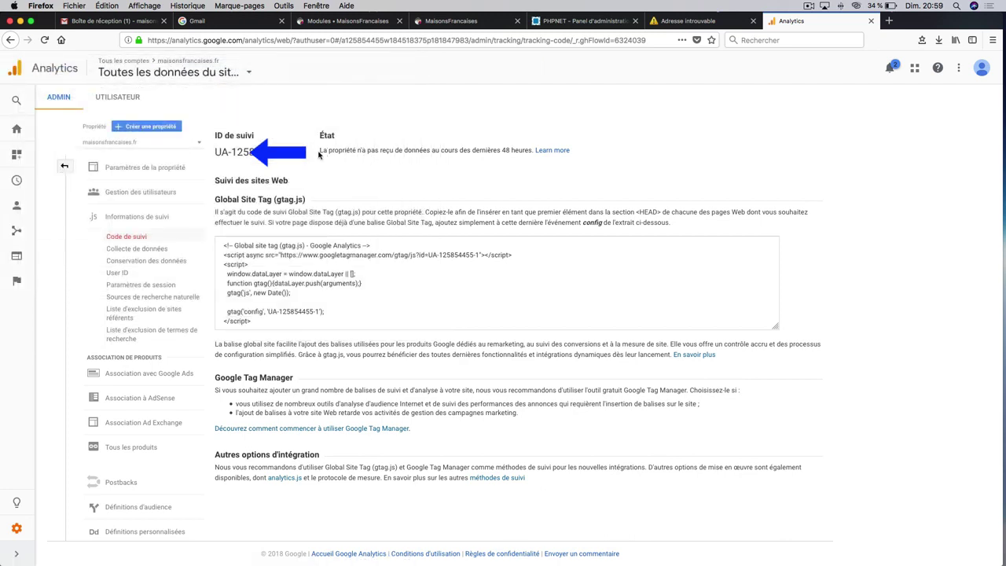
pyautogui.moveTo(293, 152); pyautogui.dragTo(214, 152)
pyautogui.rightClick(227, 152)
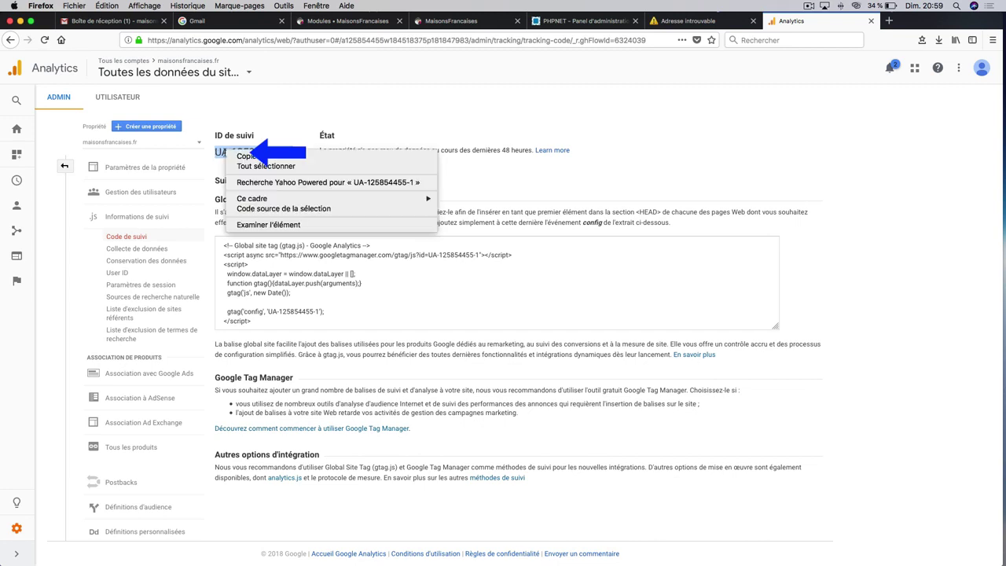
pyautogui.click(243, 157)
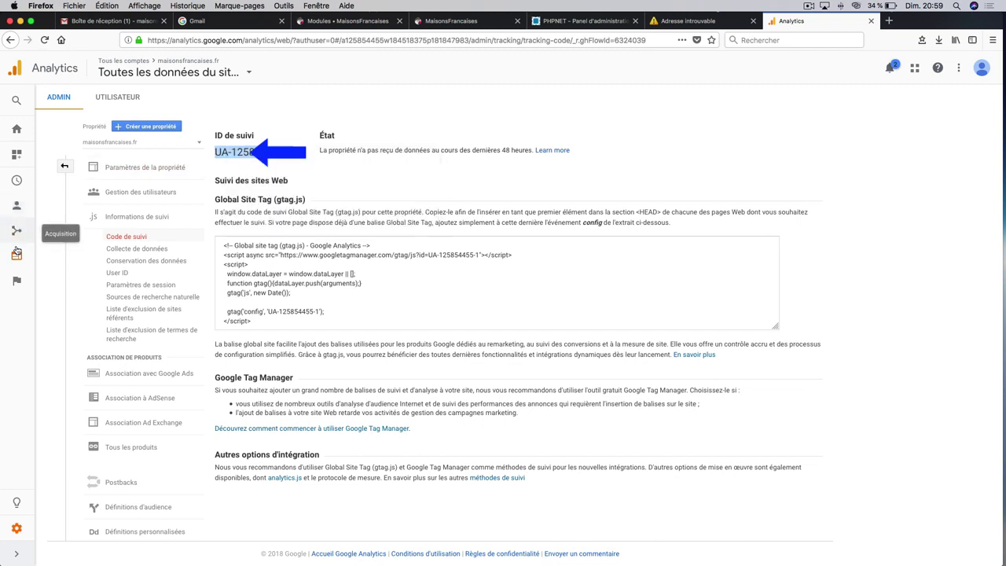
# Copy the tracking ID again from Admin > Informations de suivi > Code de suivi.
pyautogui.click(25, 531)
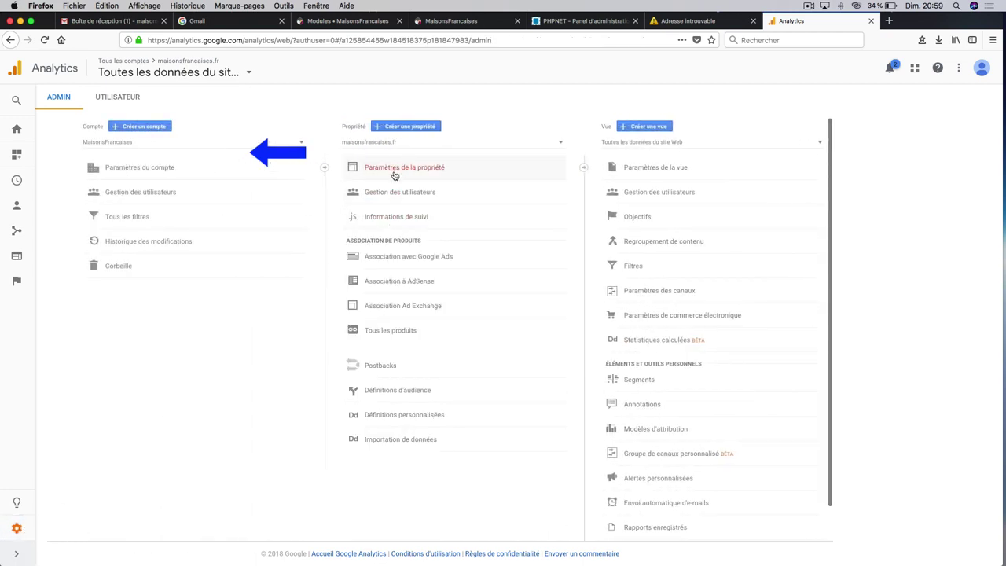
pyautogui.click(394, 221)
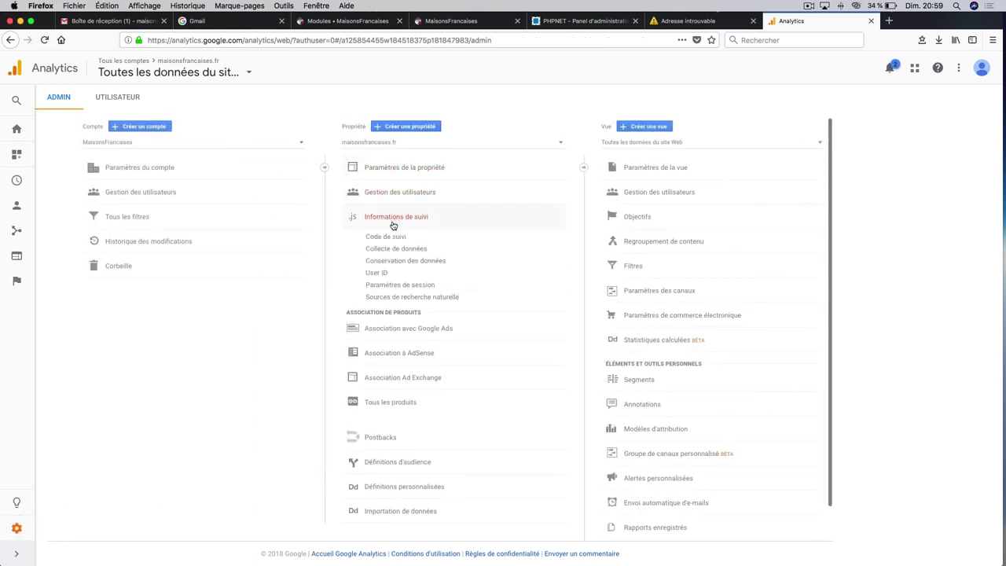
pyautogui.click(392, 237)
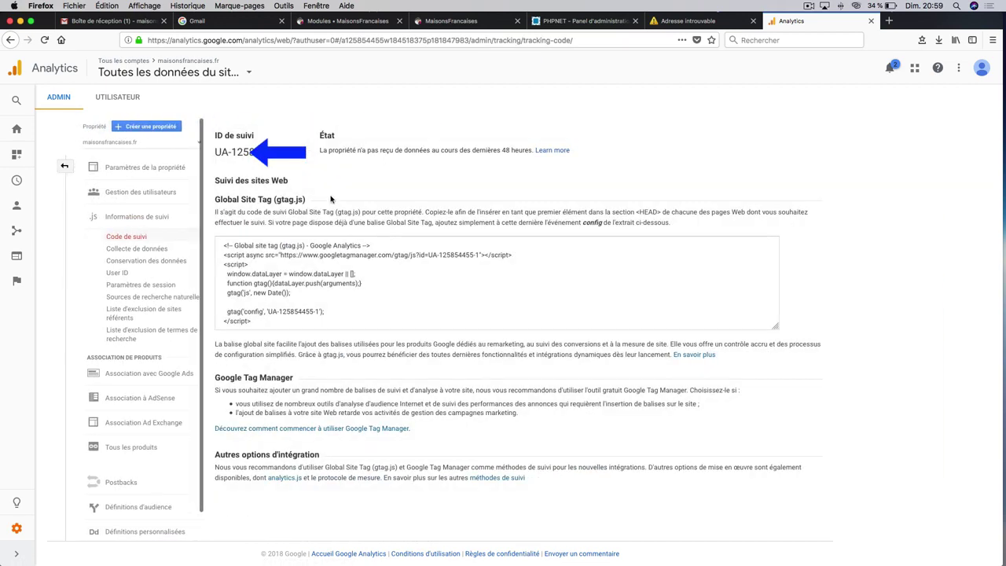
pyautogui.moveTo(303, 153); pyautogui.dragTo(215, 153)
pyautogui.rightClick(225, 152)
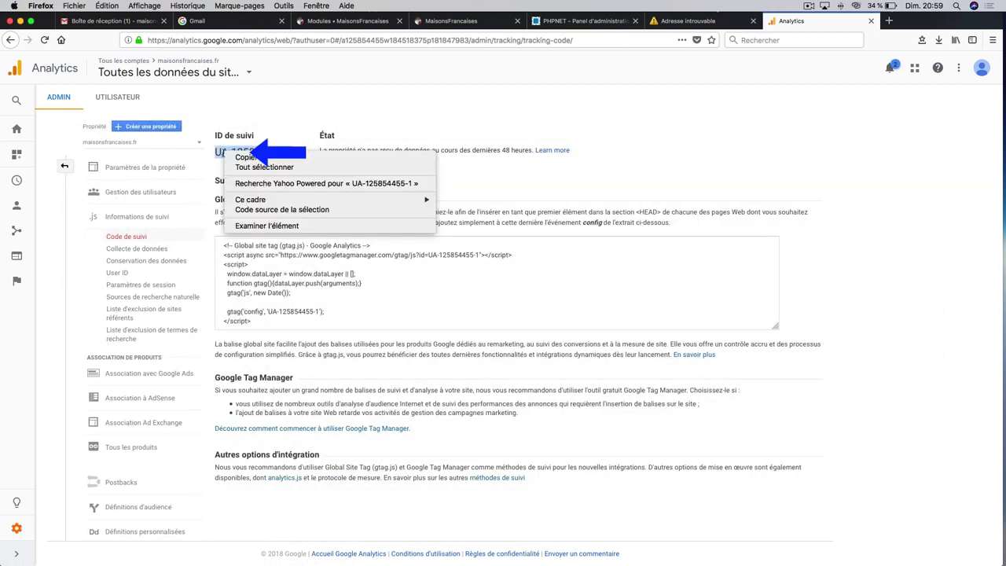
pyautogui.click(244, 157)
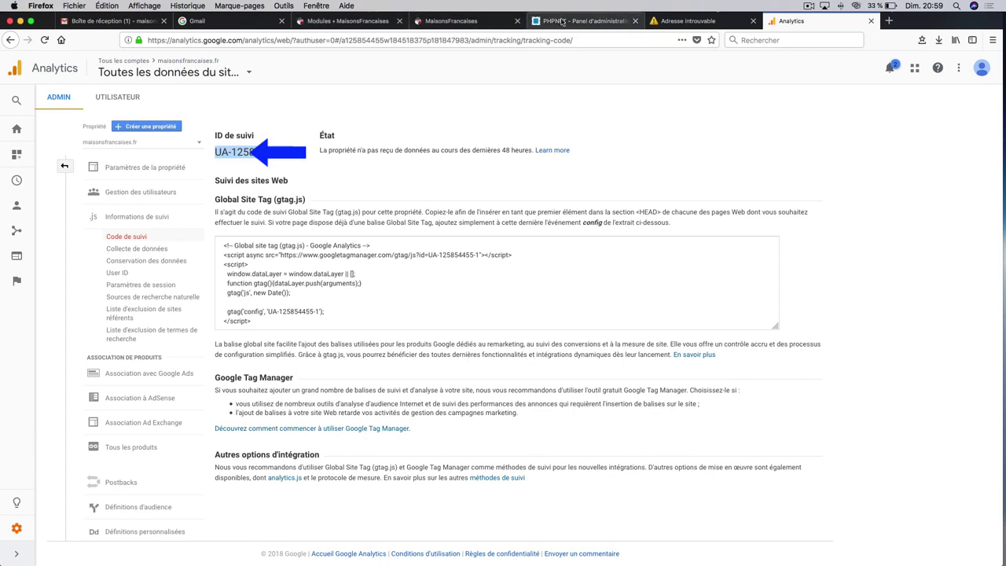
pyautogui.click(566, 21)
pyautogui.click(487, 21)
# Paste the tracking ID into the module's ID de tracking Google Analytics field and save.
pyautogui.click(350, 21)
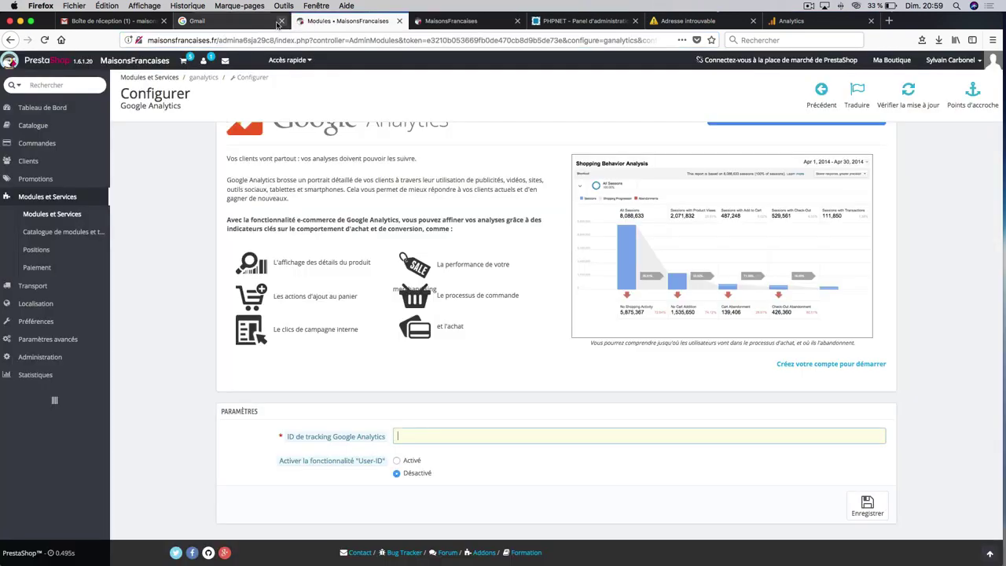
pyautogui.click(252, 24)
pyautogui.click(350, 22)
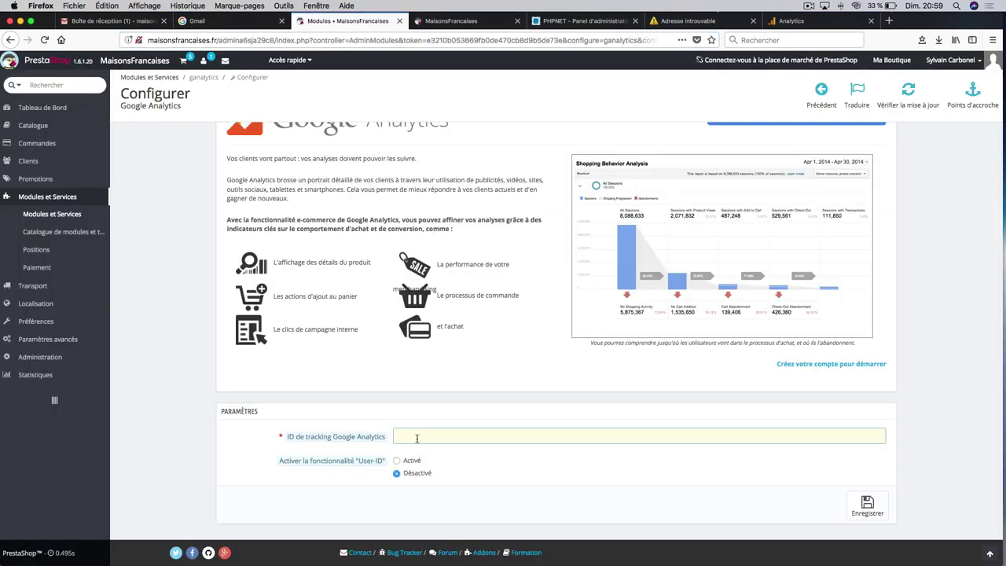
pyautogui.click(417, 438)
pyautogui.rightClick(418, 437)
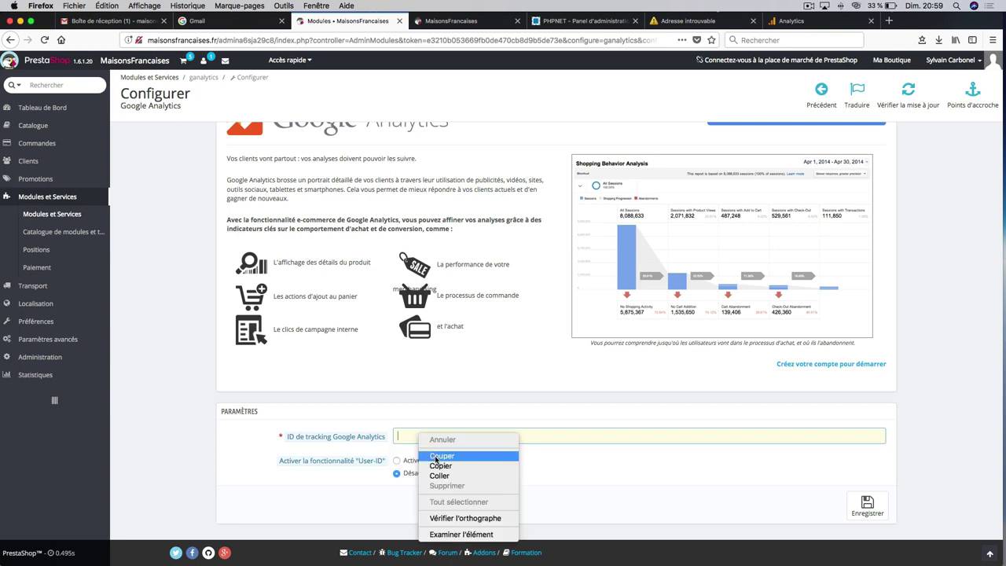
pyautogui.click(429, 472)
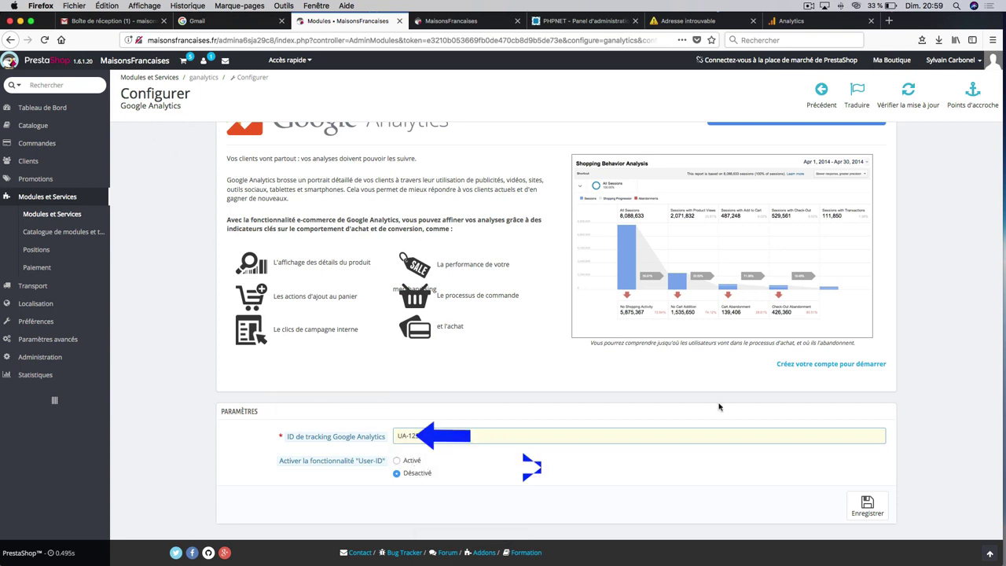
pyautogui.click(868, 508)
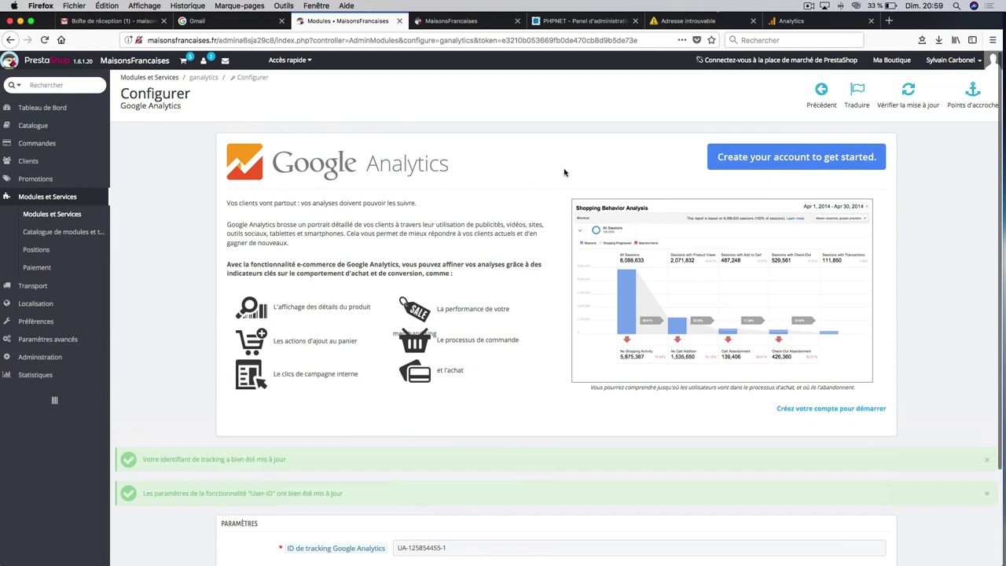
# Return to the Google Analytics tab.
pyautogui.click(451, 21)
pyautogui.click(346, 21)
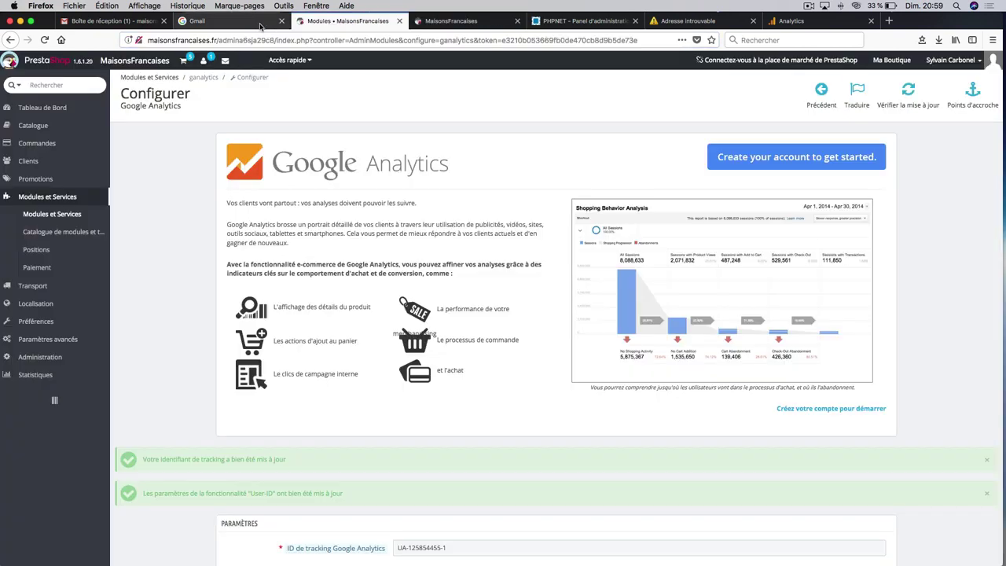
pyautogui.click(798, 22)
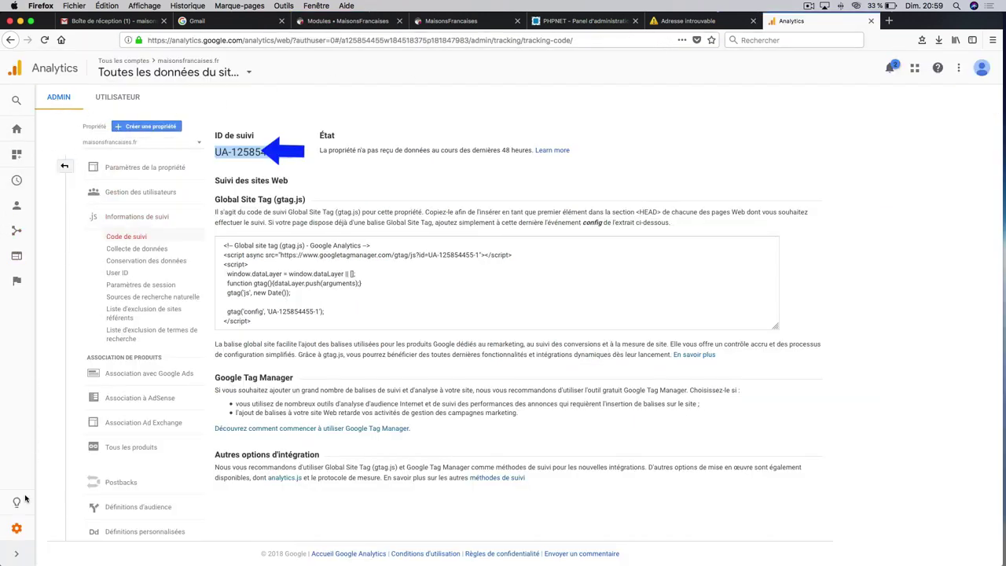
# Switch e-commerce and enhanced e-commerce reporting to ACTIVÉ in the view's settings and save.
pyautogui.click(16, 531)
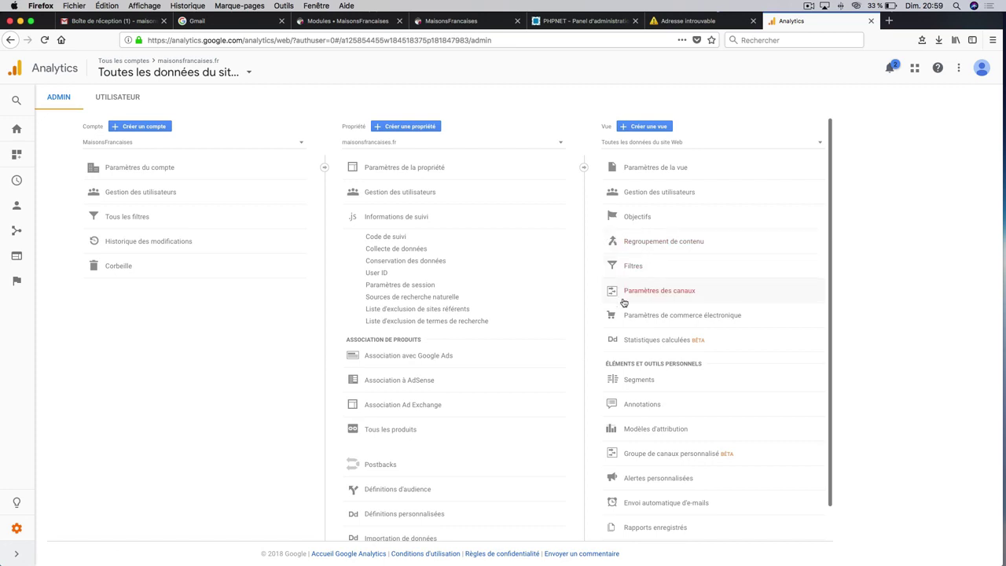
pyautogui.click(674, 319)
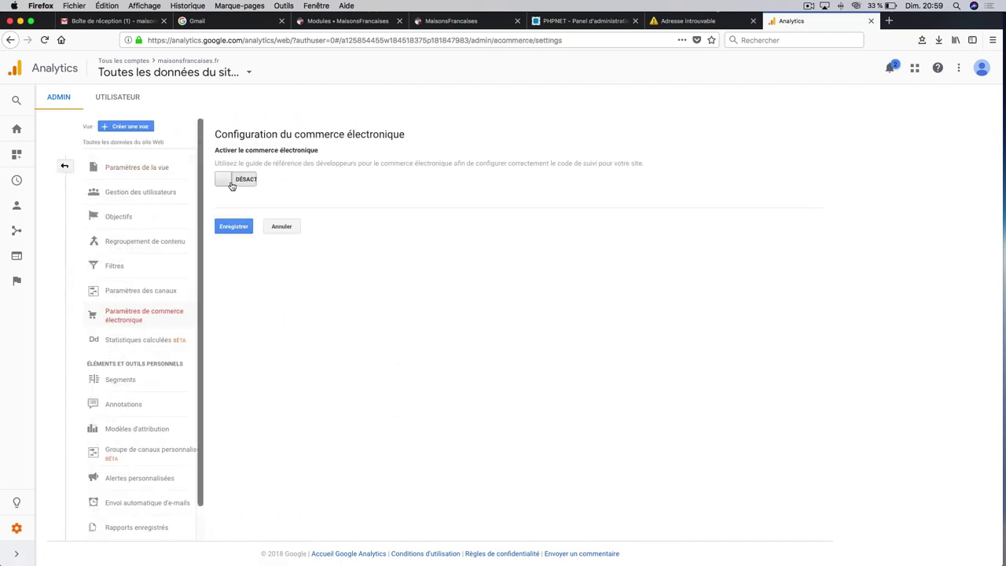
pyautogui.click(232, 181)
pyautogui.click(227, 217)
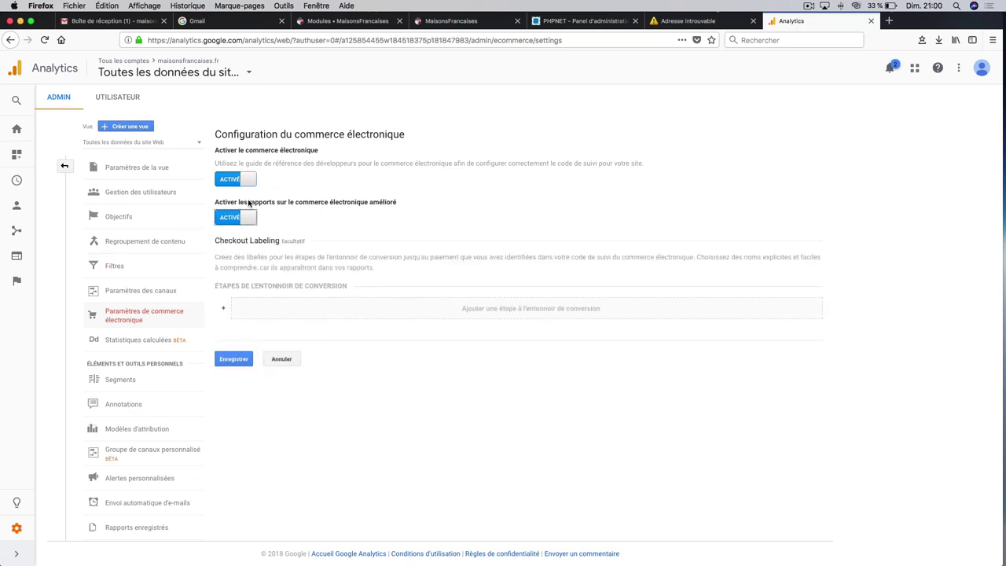
pyautogui.click(232, 361)
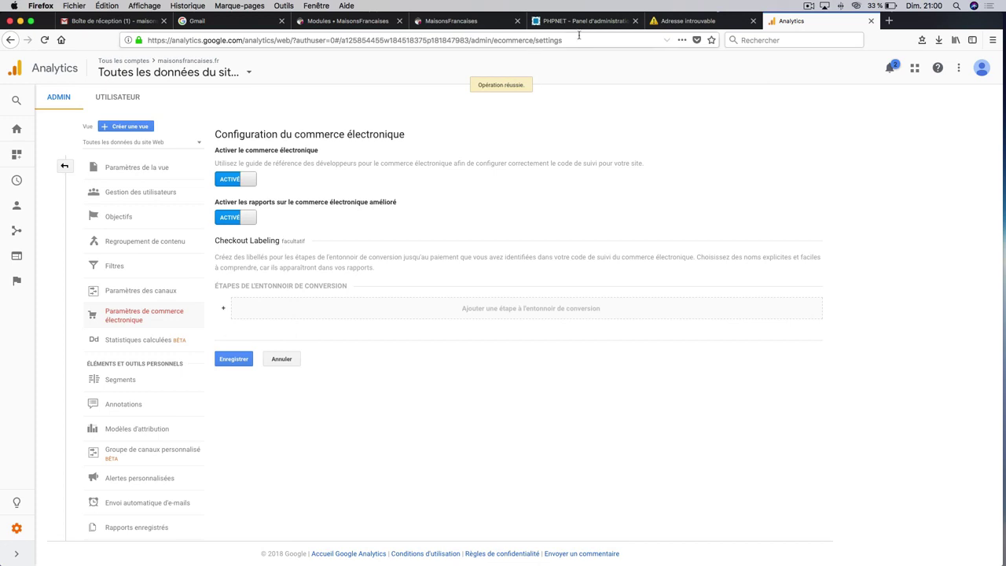
pyautogui.click(17, 75)
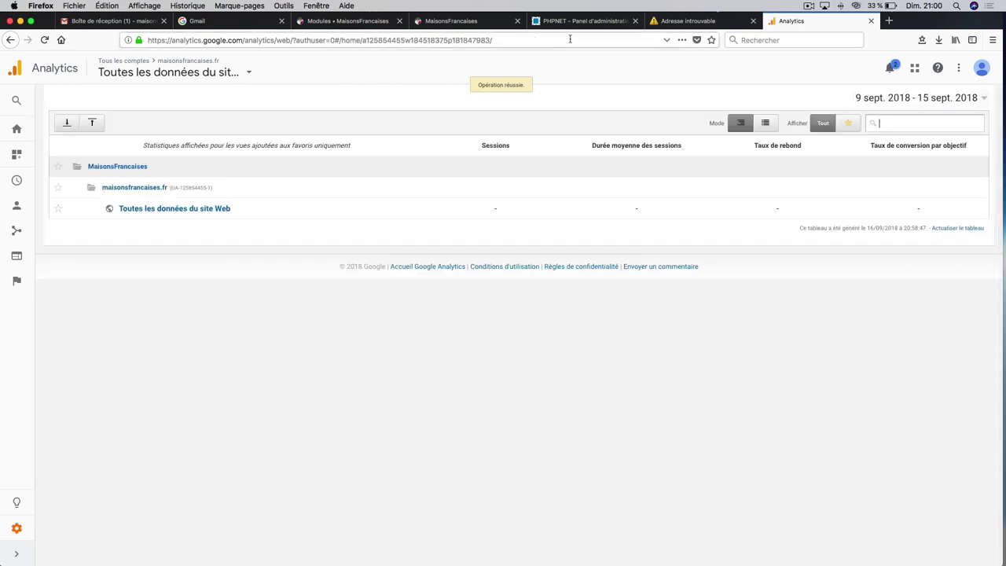
# Close the old MaisonsFrancaises storefront tab.
pyautogui.click(684, 21)
pyautogui.click(586, 21)
pyautogui.click(464, 20)
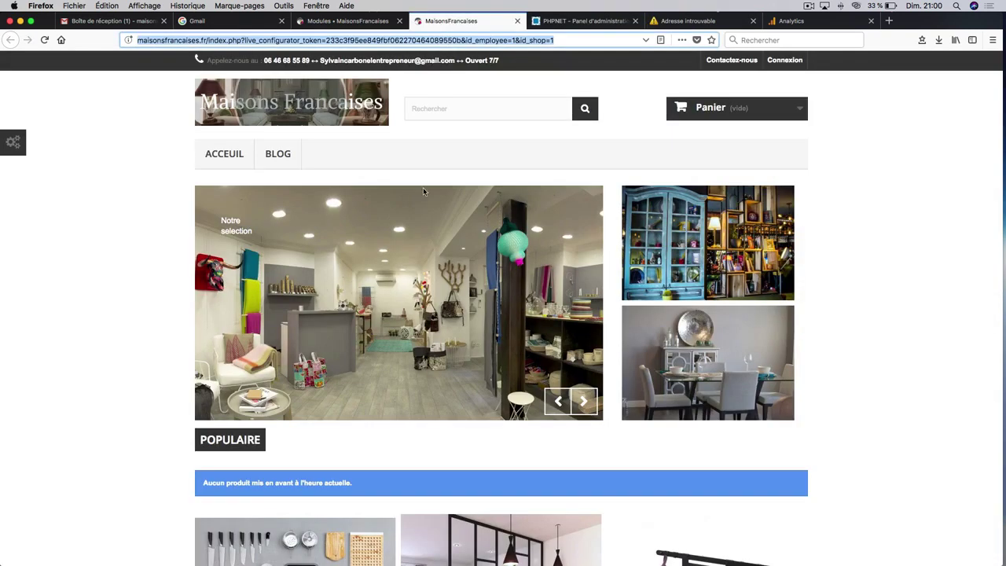
pyautogui.scroll(-15, 423, 191)
pyautogui.scroll(20, 472, 236)
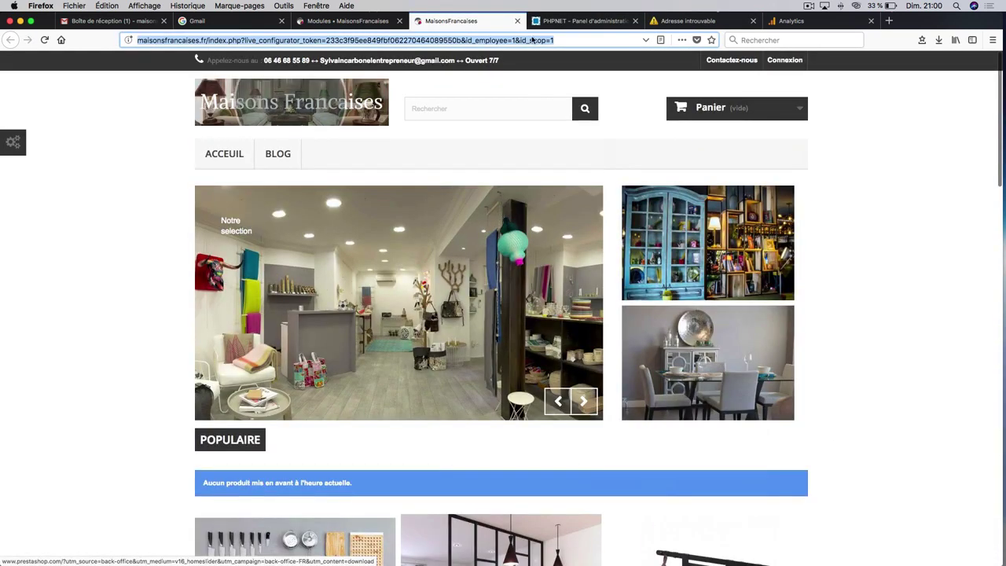
pyautogui.click(517, 21)
# Open the shop homepage in a new tab via Ma Boutique, then return to Analytics.
pyautogui.click(375, 24)
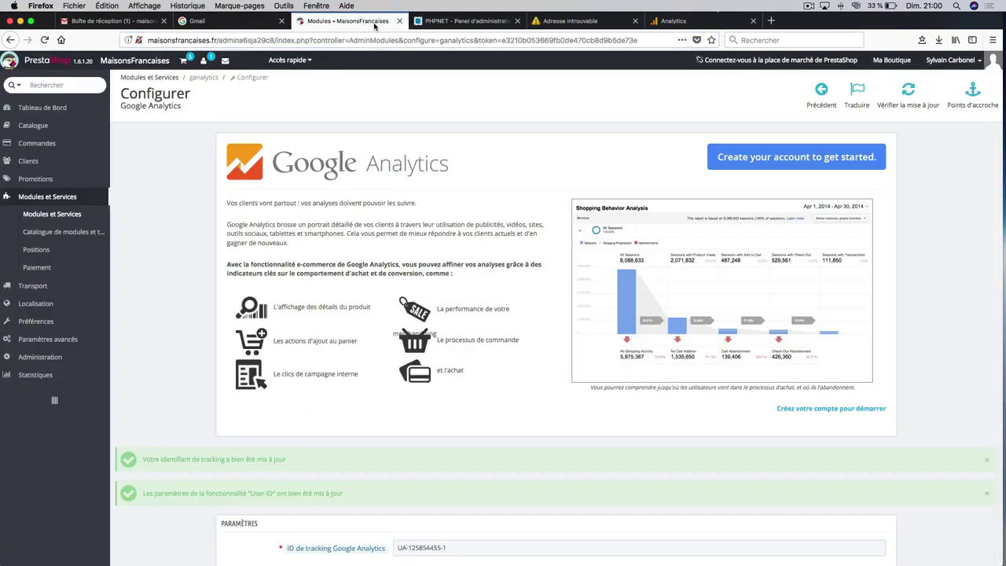
pyautogui.click(892, 62)
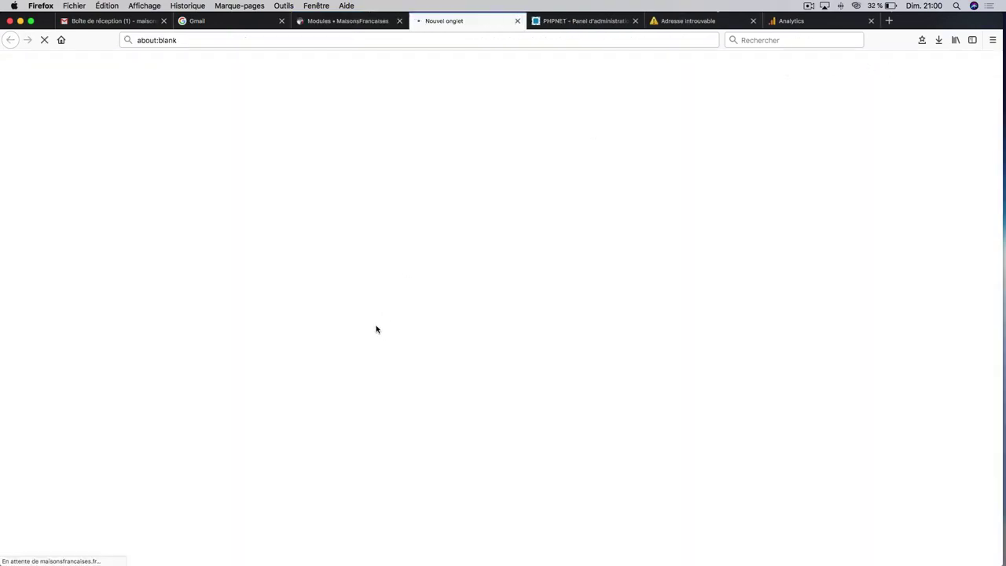
pyautogui.scroll(-10, 393, 267)
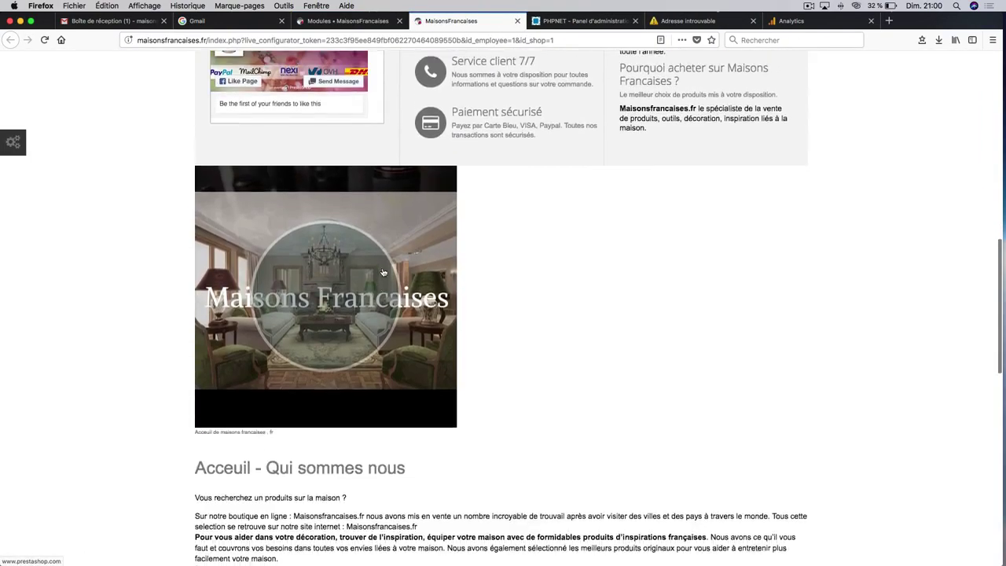
pyautogui.scroll(10, 393, 267)
pyautogui.click(790, 21)
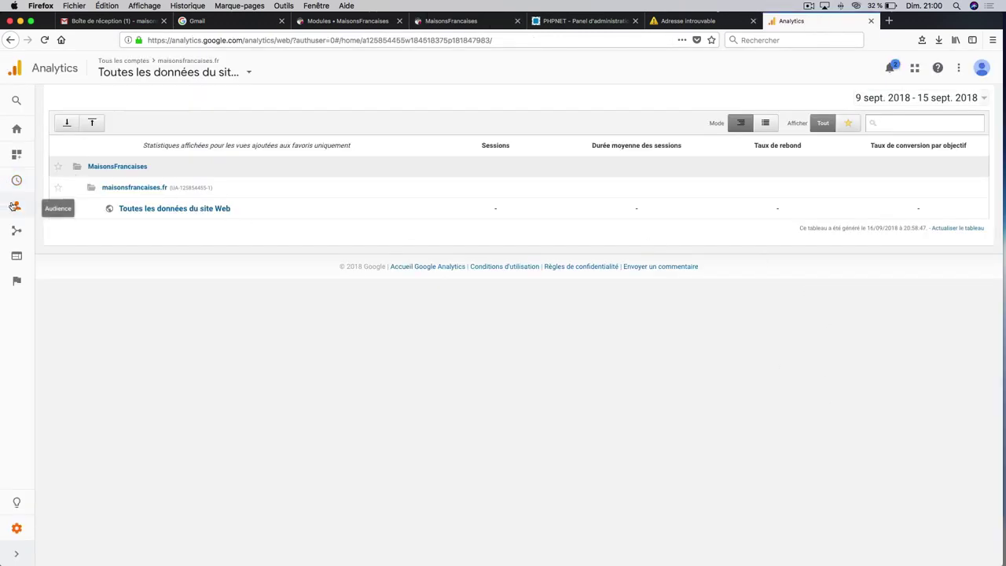
# Open the site's home dashboard, expand Temps réel, and open its Vue d'ensemble report.
pyautogui.click(17, 131)
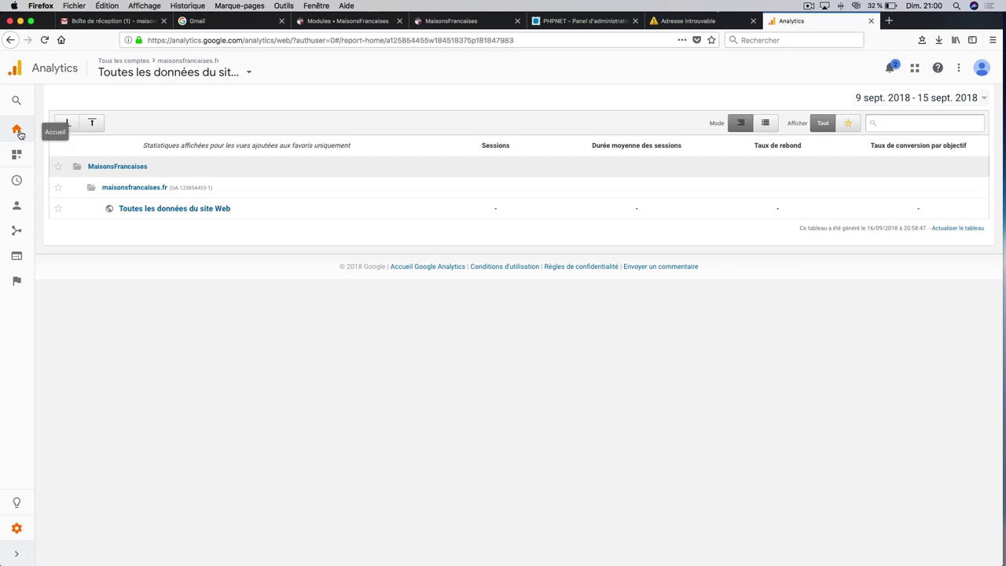
pyautogui.click(18, 131)
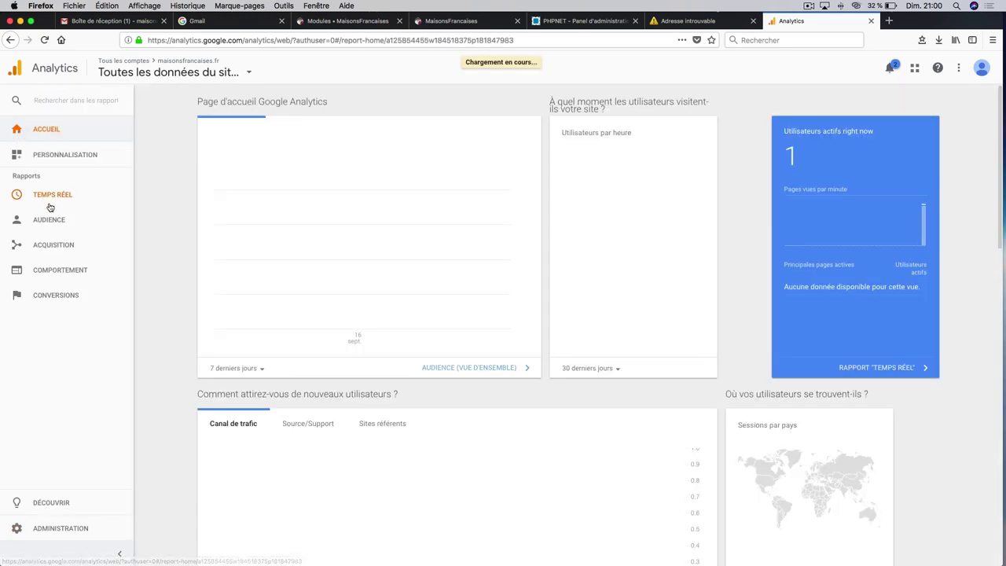
pyautogui.click(53, 196)
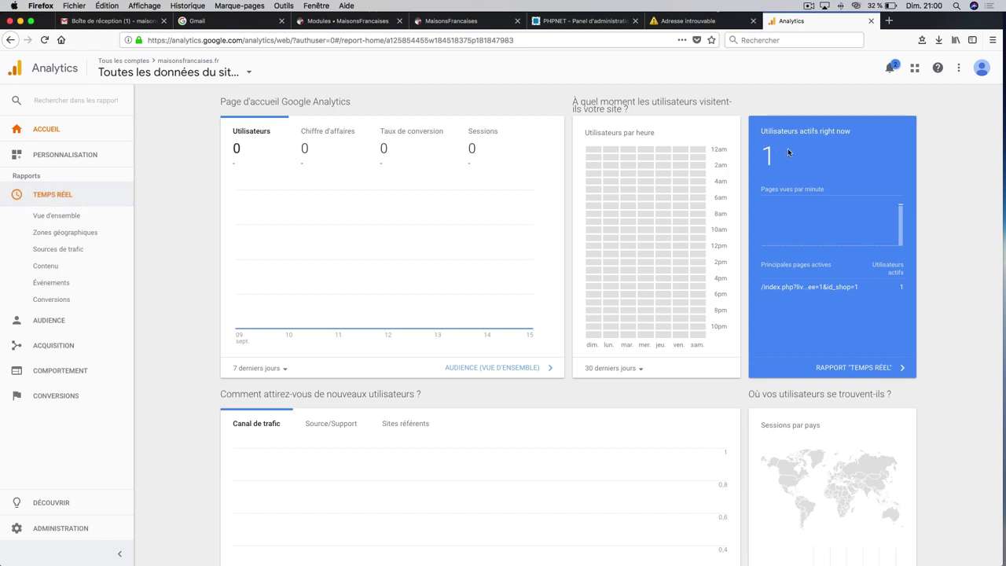
pyautogui.scroll(-5, 823, 207)
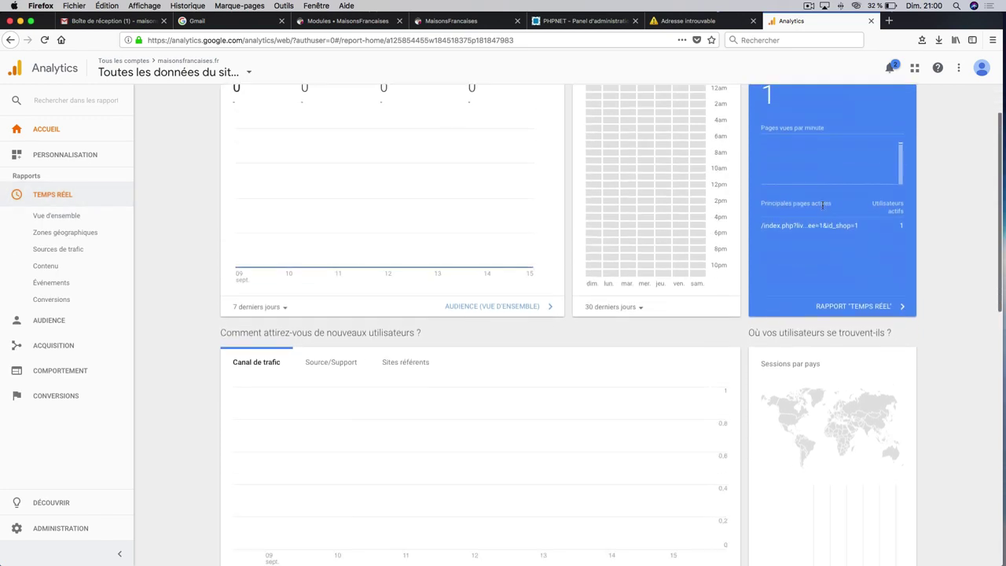
pyautogui.scroll(-7, 823, 208)
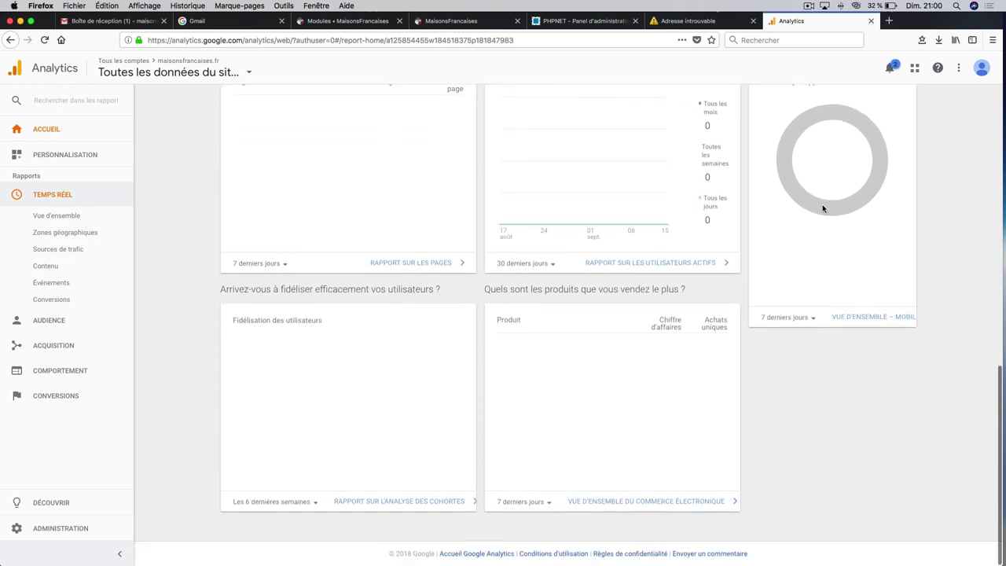
pyautogui.scroll(3, 823, 208)
pyautogui.scroll(8, 824, 209)
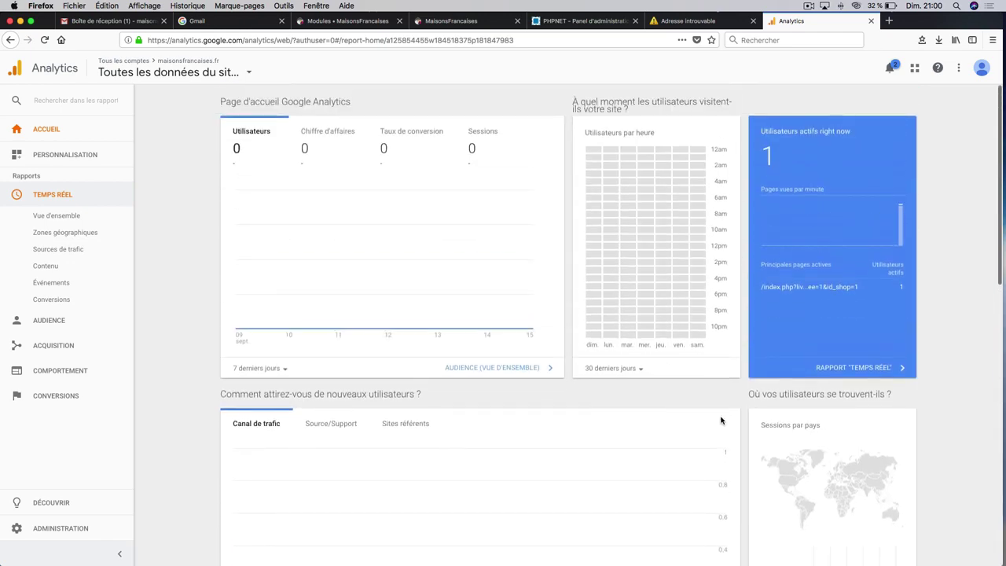
pyautogui.click(55, 218)
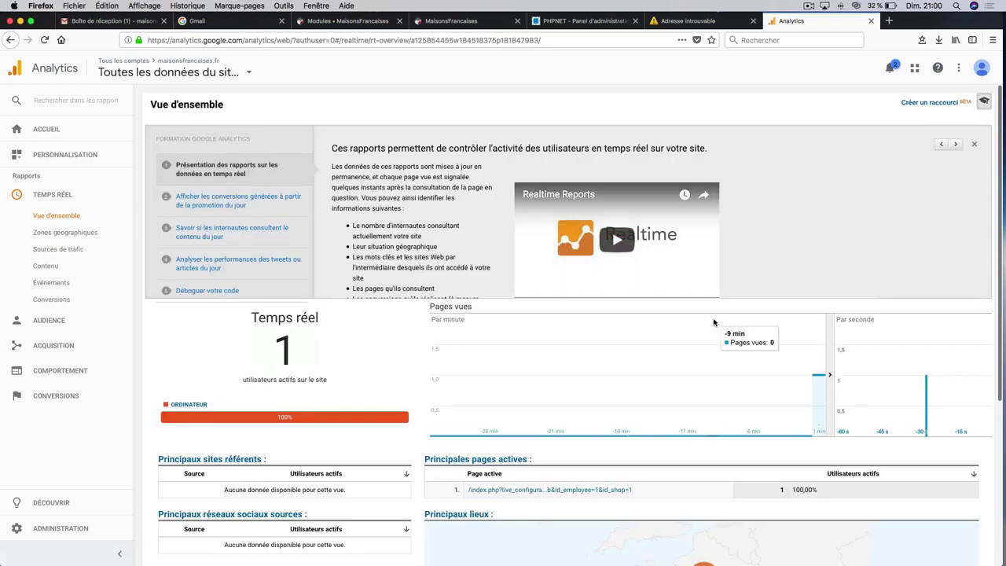
# Filter the real-time overview to Paris via the map bubble, then switch to the Webmaster Tools tab.
pyautogui.scroll(-3, 714, 321)
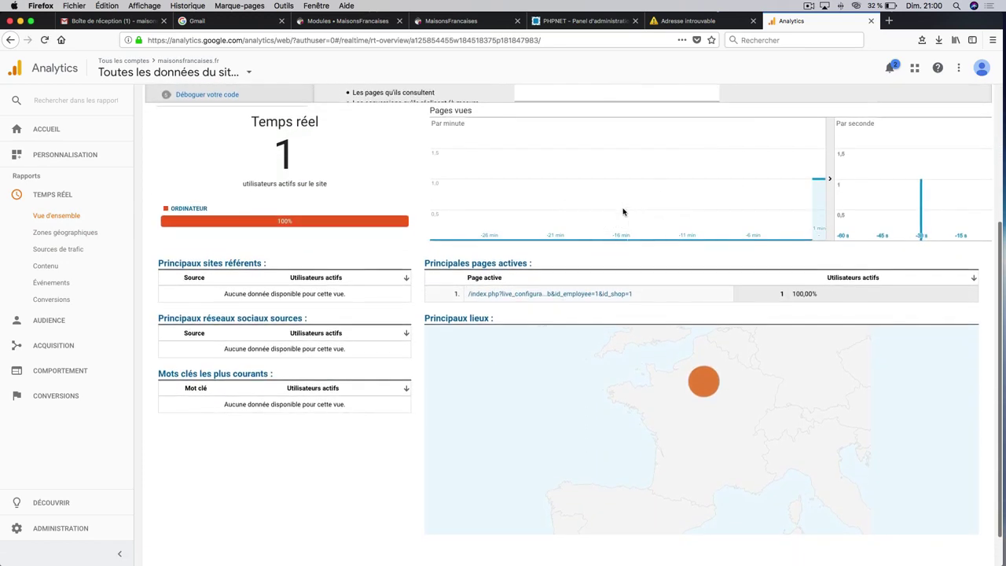
pyautogui.scroll(-1, 755, 306)
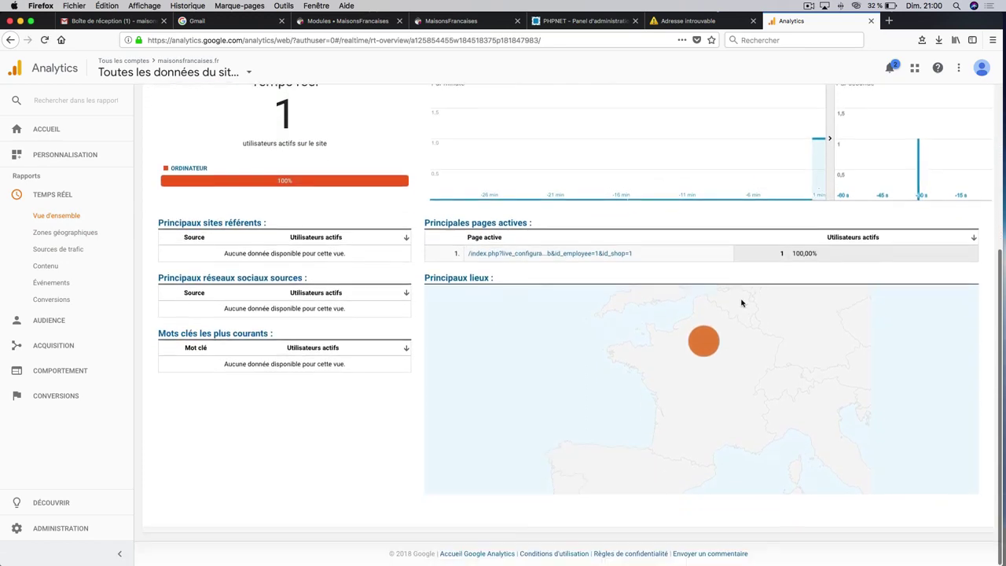
pyautogui.moveTo(692, 348)
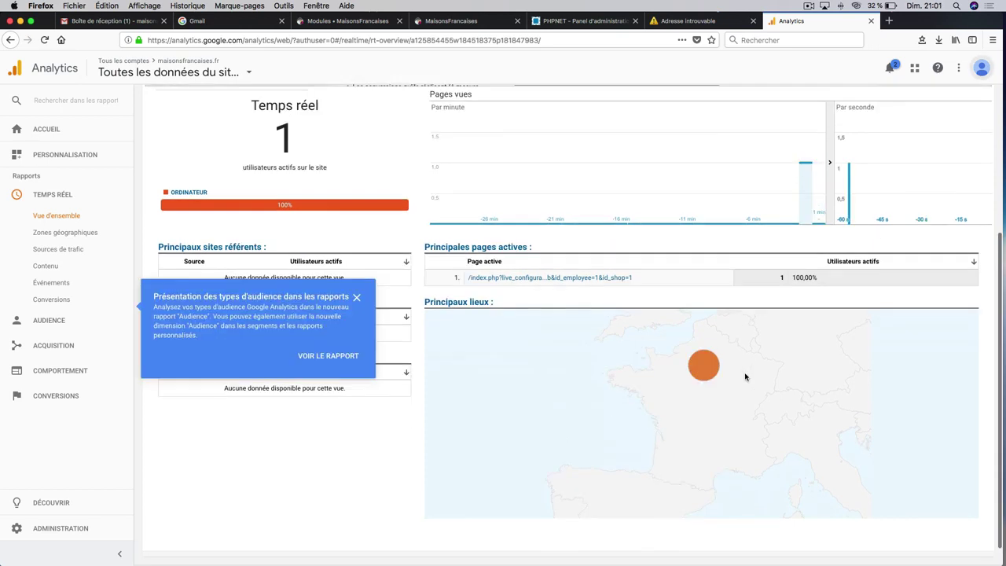
pyautogui.click(698, 338)
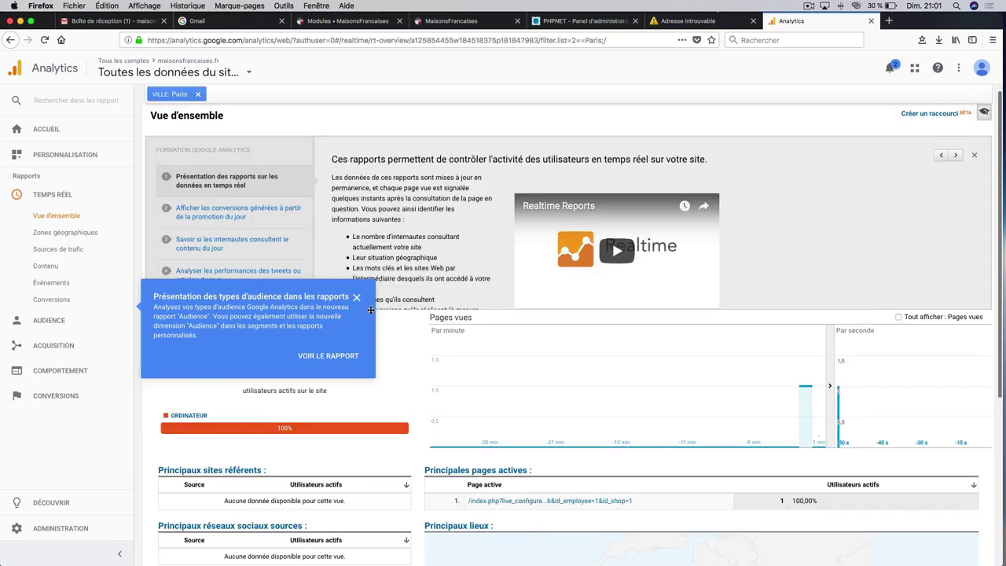
pyautogui.click(357, 297)
pyautogui.scroll(-5, 480, 444)
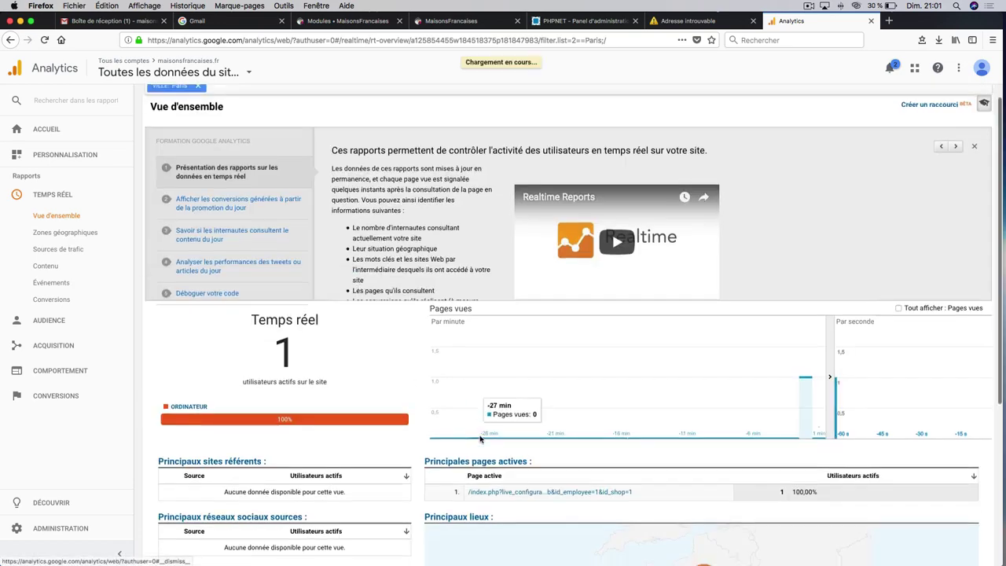
pyautogui.scroll(3, 645, 406)
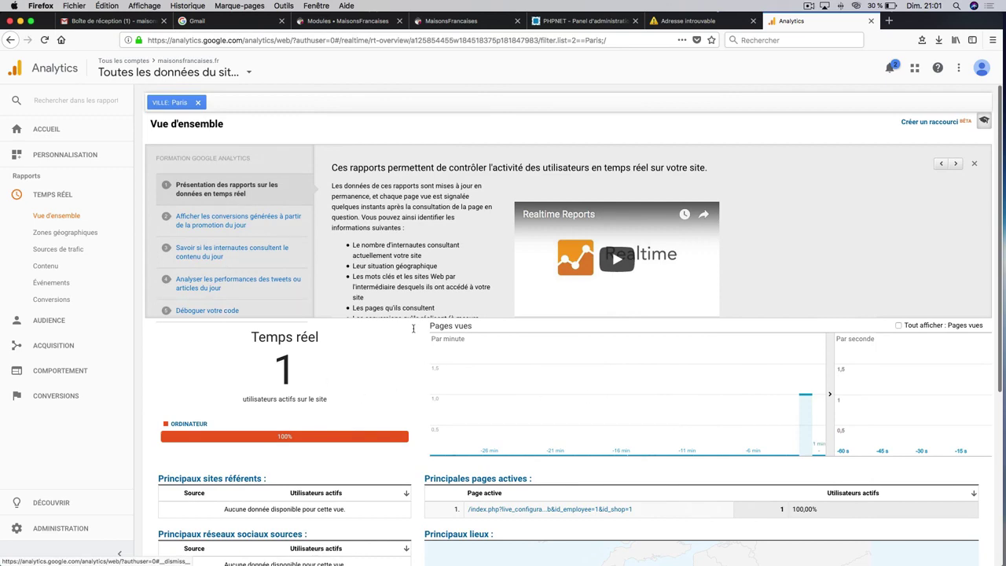
pyautogui.scroll(-5, 674, 418)
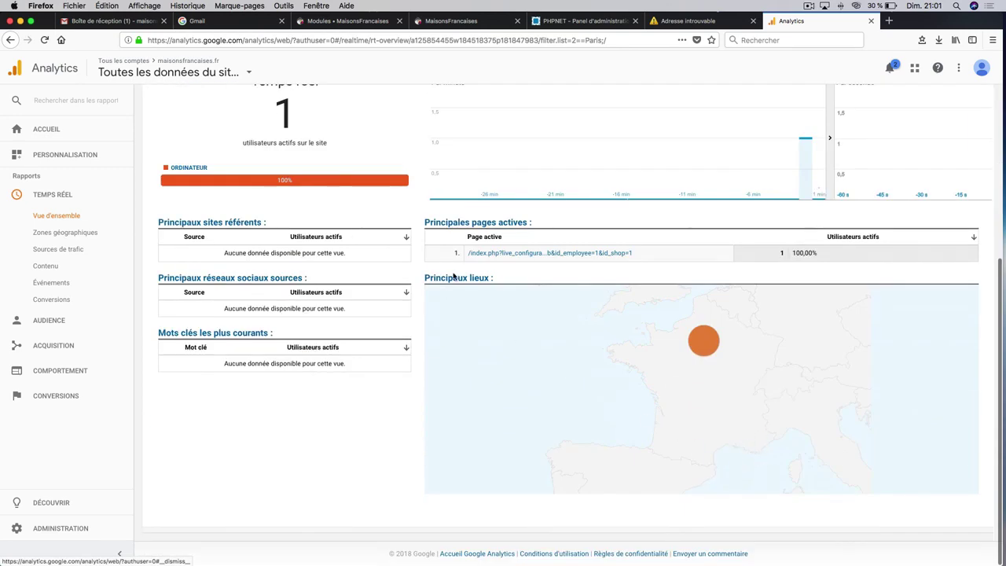
pyautogui.scroll(5, 157, 186)
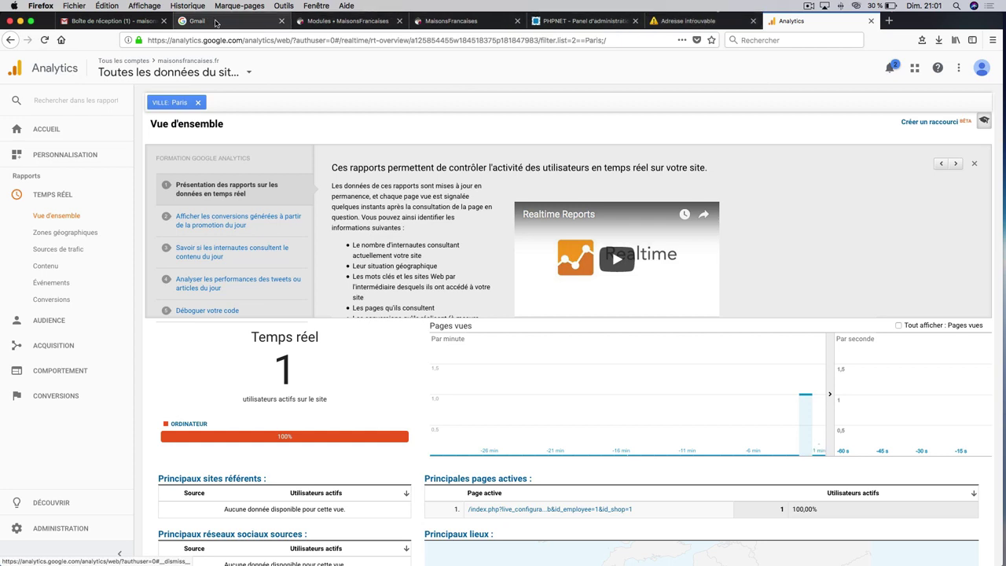
pyautogui.click(706, 17)
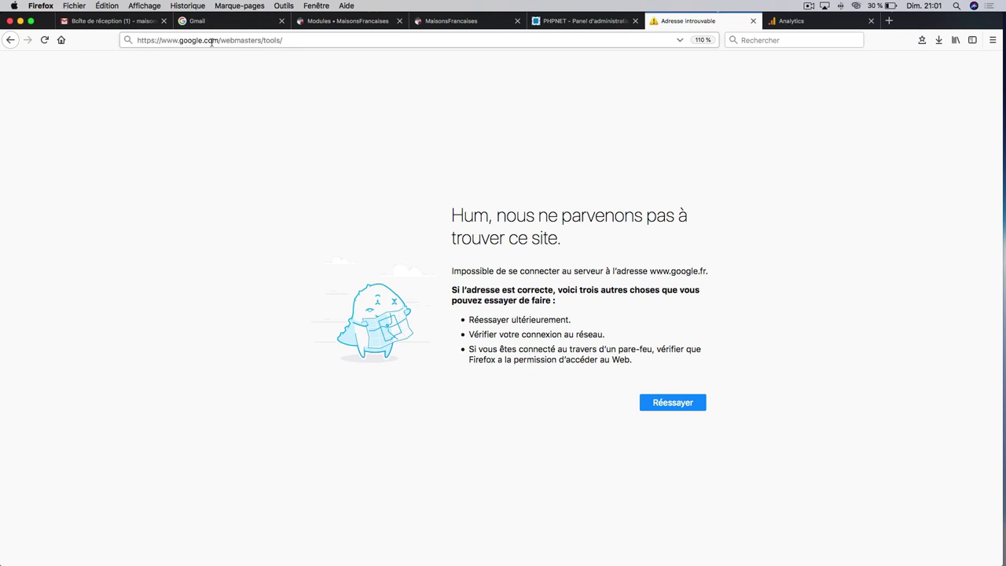
# Reload the Webmaster Tools address, sign in with the account password, and save the login in Firefox.
pyautogui.click(280, 40)
pyautogui.press('Return')
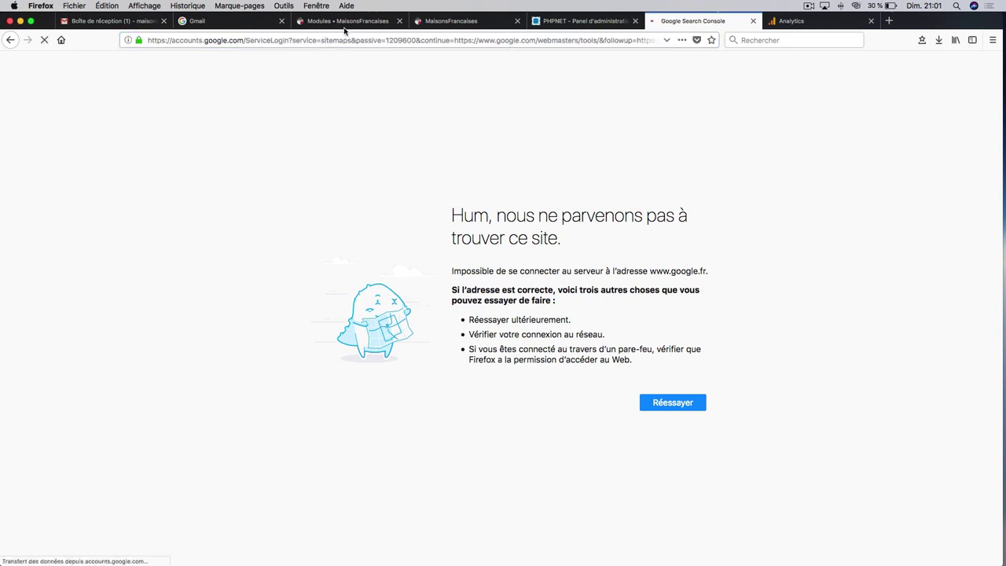
pyautogui.click(332, 298)
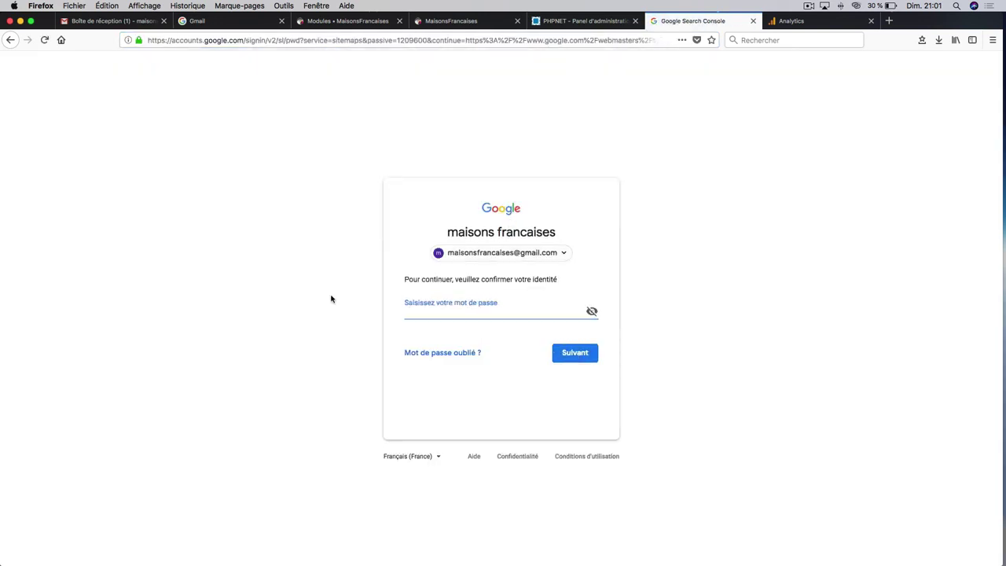
pyautogui.click(470, 310)
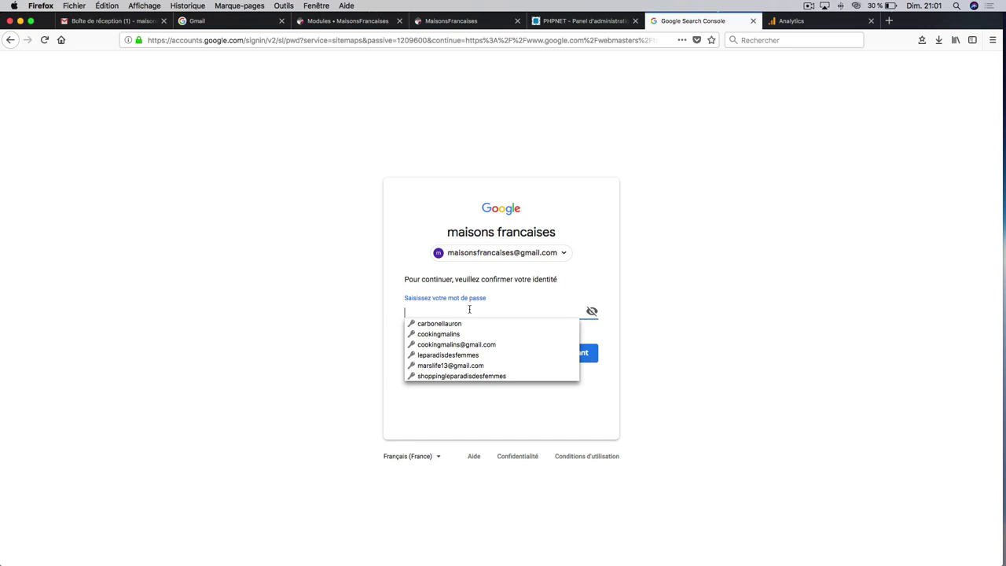
pyautogui.write('•')
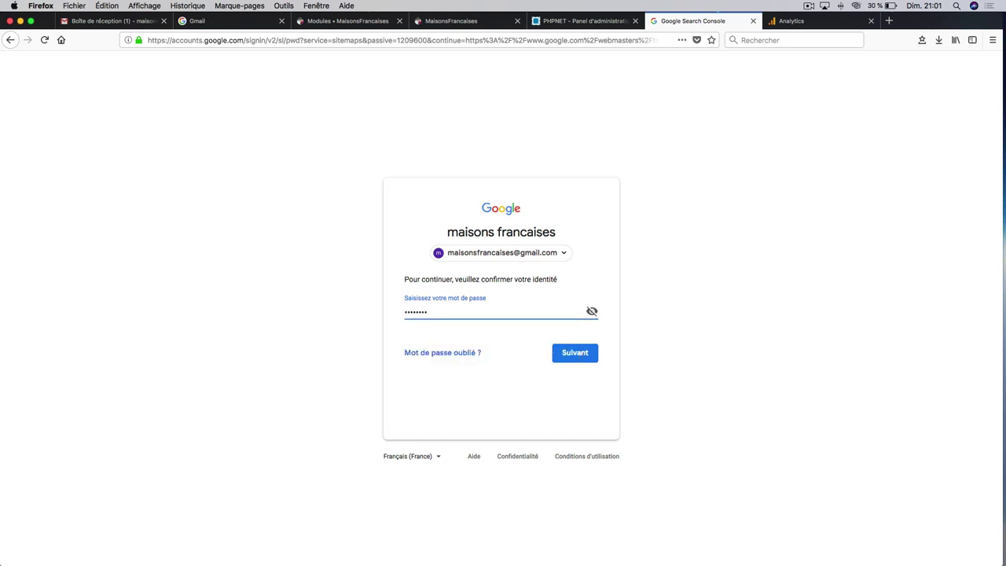
pyautogui.press('Return')
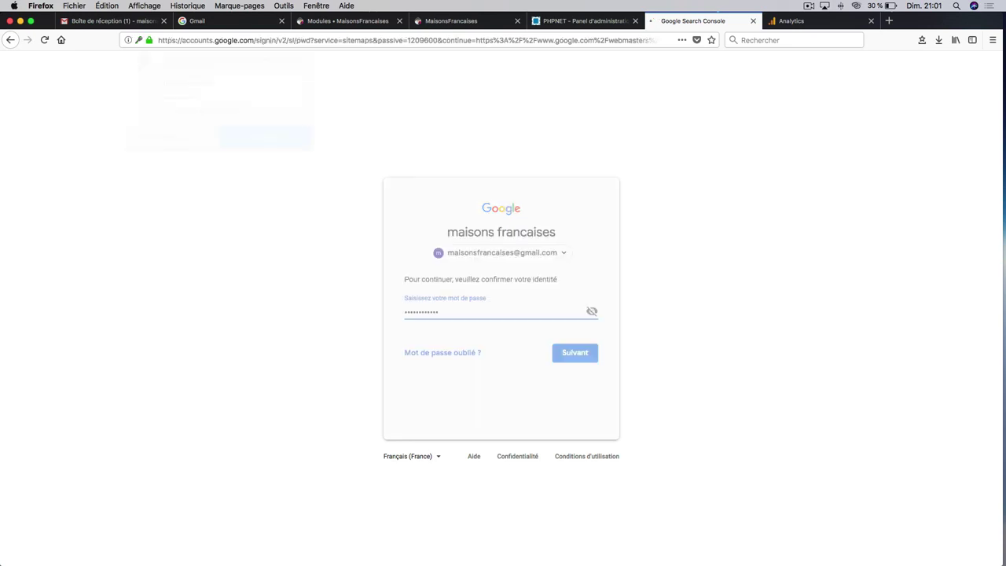
pyautogui.click(265, 139)
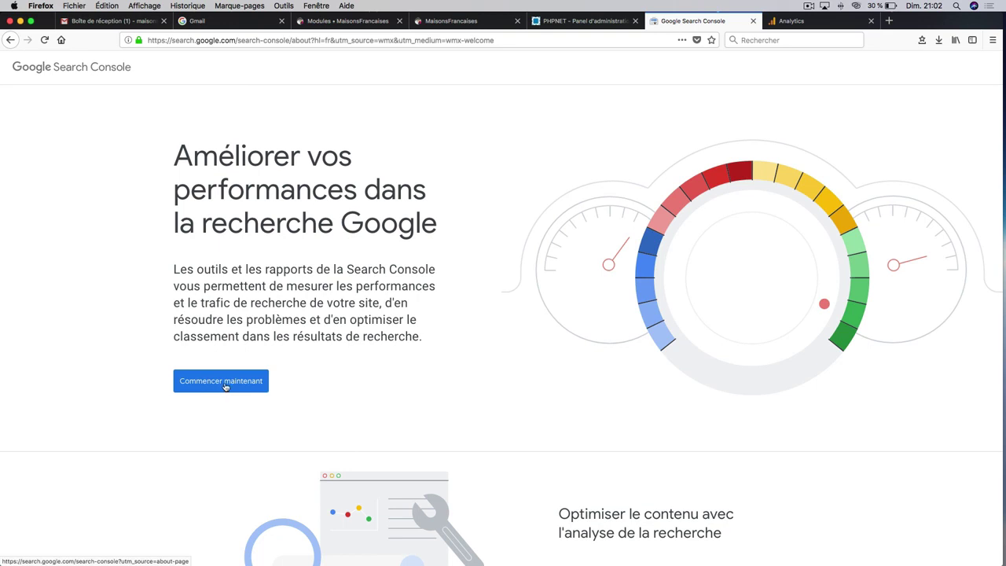
# Start Search Console, dismiss its welcome message, and reload the shop homepage in a new tab.
pyautogui.click(223, 384)
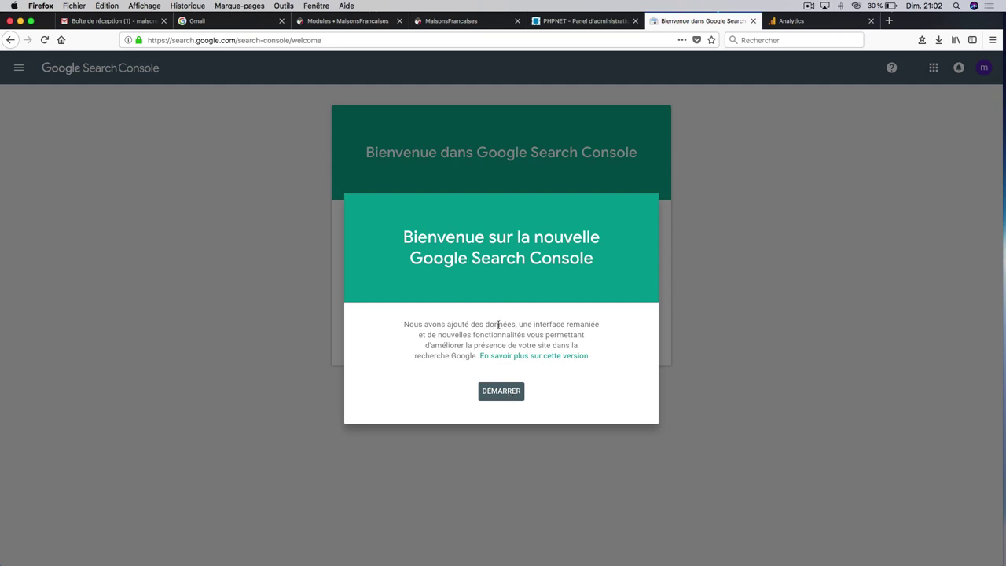
pyautogui.click(498, 398)
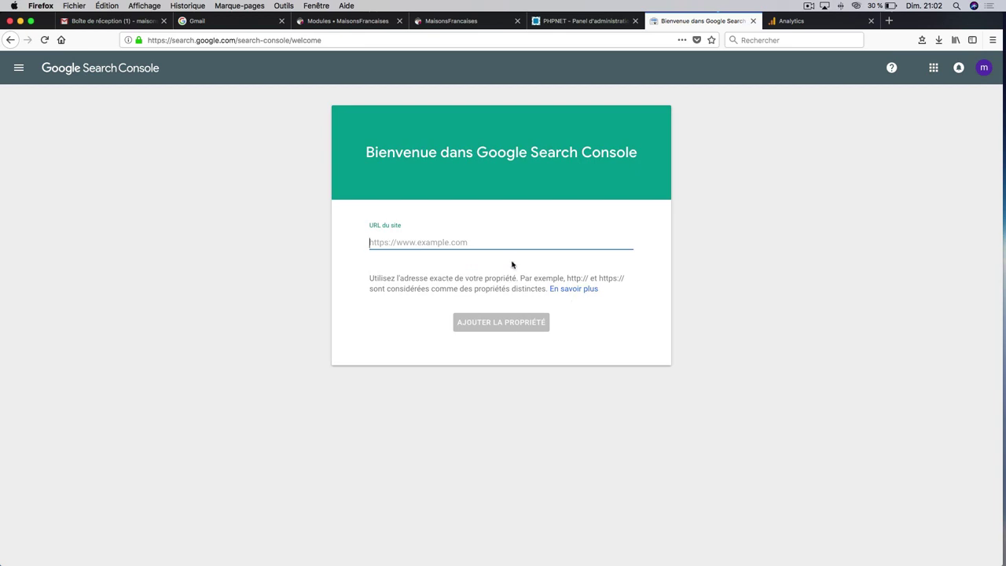
pyautogui.click(346, 21)
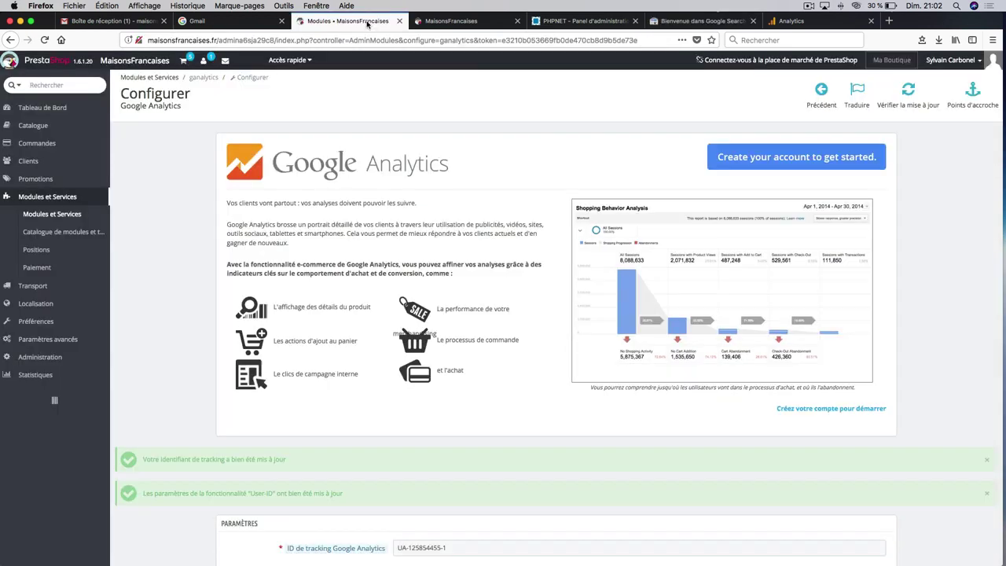
pyautogui.click(902, 63)
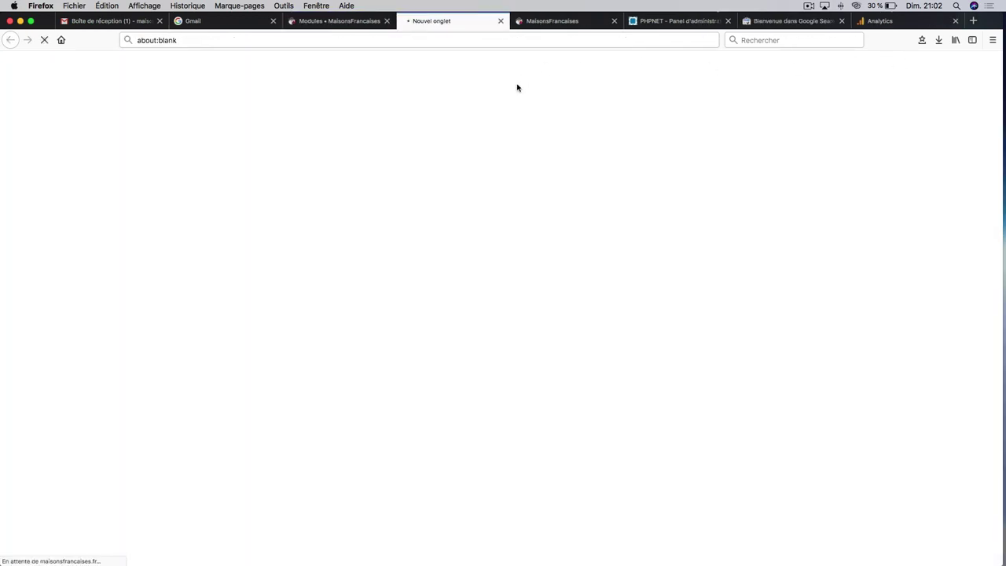
pyautogui.click(555, 21)
pyautogui.click(614, 20)
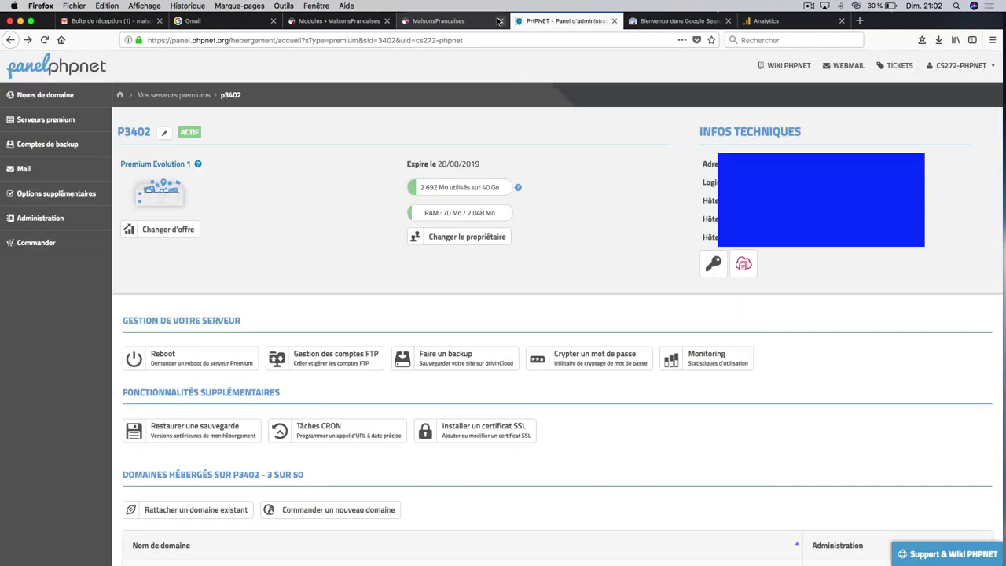
pyautogui.click(474, 21)
# Copy the domain maisonsfrancaises.fr and paste it into Search Console's URL du site field.
pyautogui.click(229, 40)
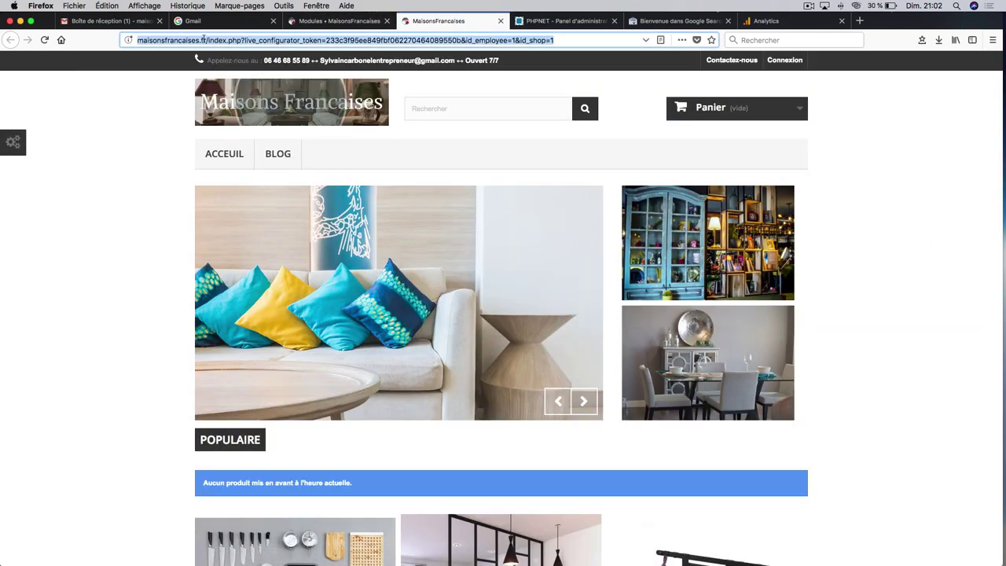
pyautogui.moveTo(207, 39); pyautogui.dragTo(88, 40)
pyautogui.press('super+c')
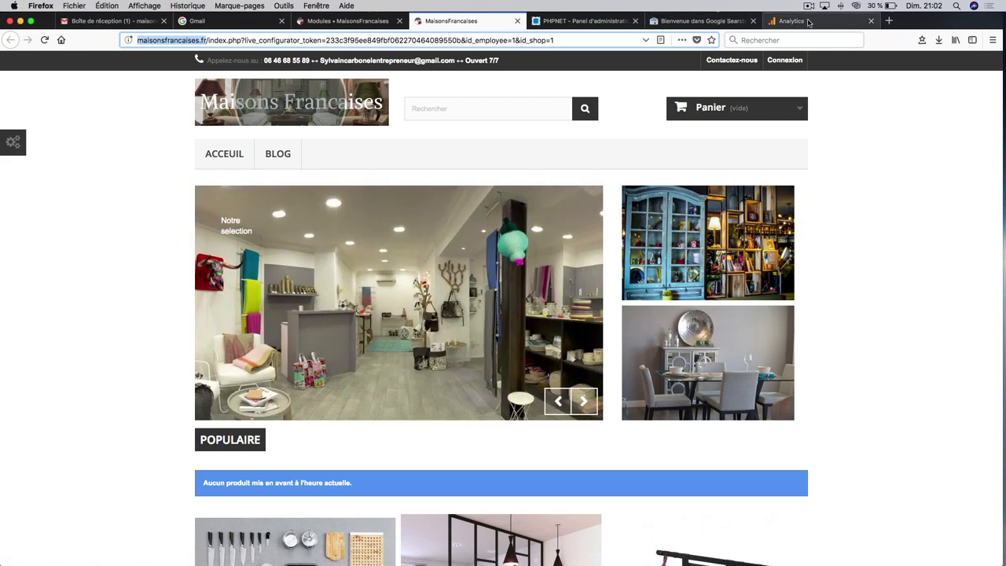
pyautogui.click(810, 21)
pyautogui.click(700, 22)
pyautogui.press('super+v')
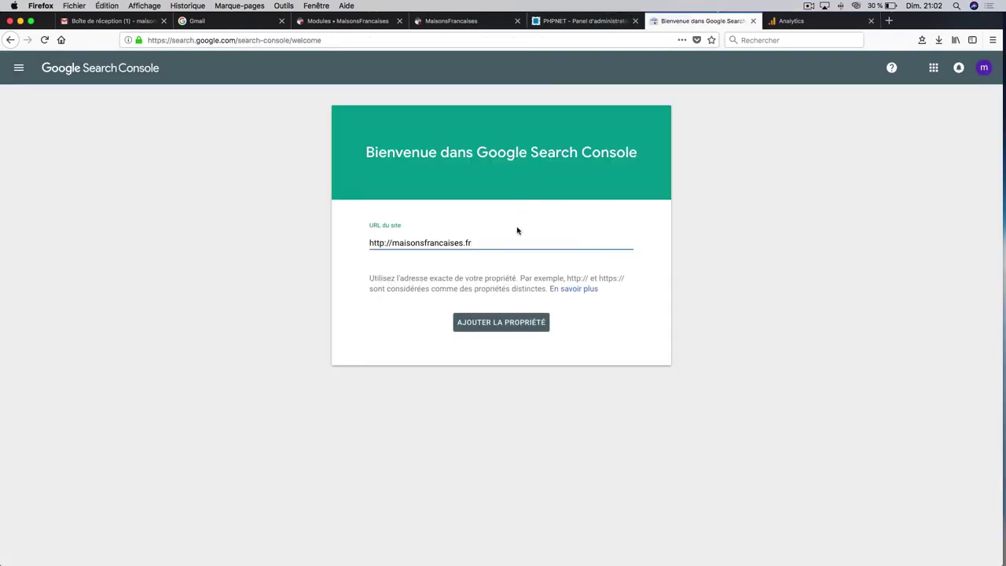
pyautogui.click(475, 323)
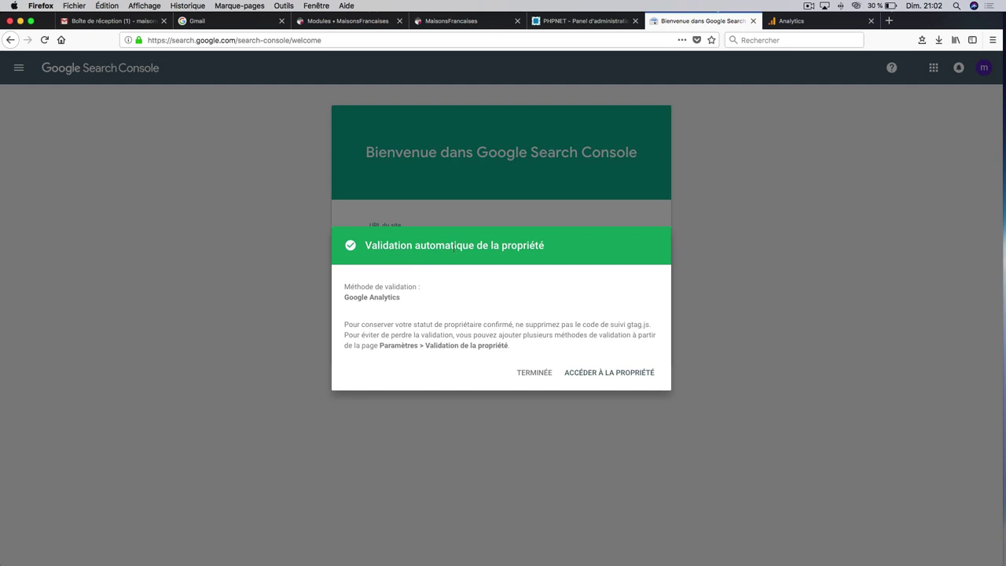
pyautogui.click(540, 375)
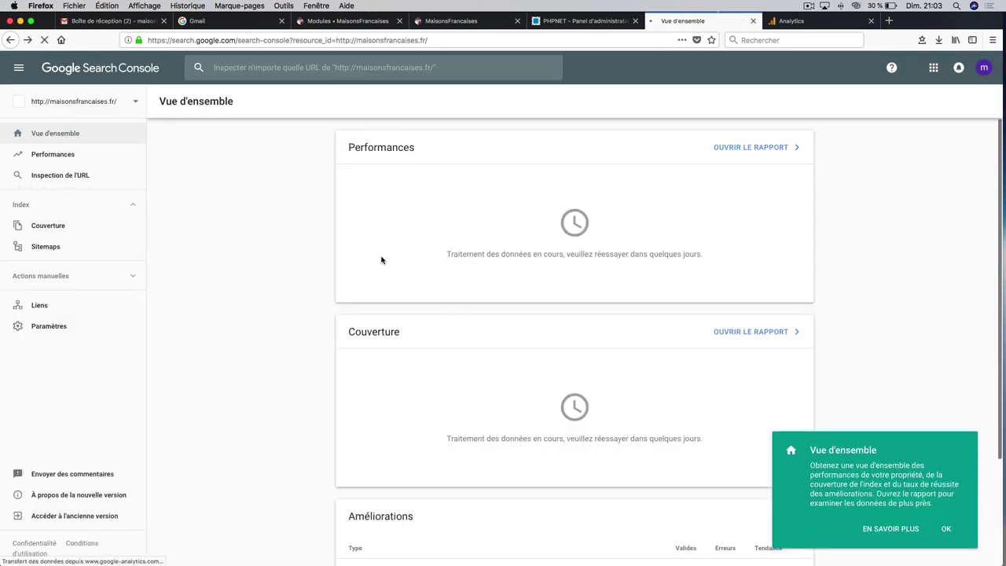
pyautogui.click(947, 529)
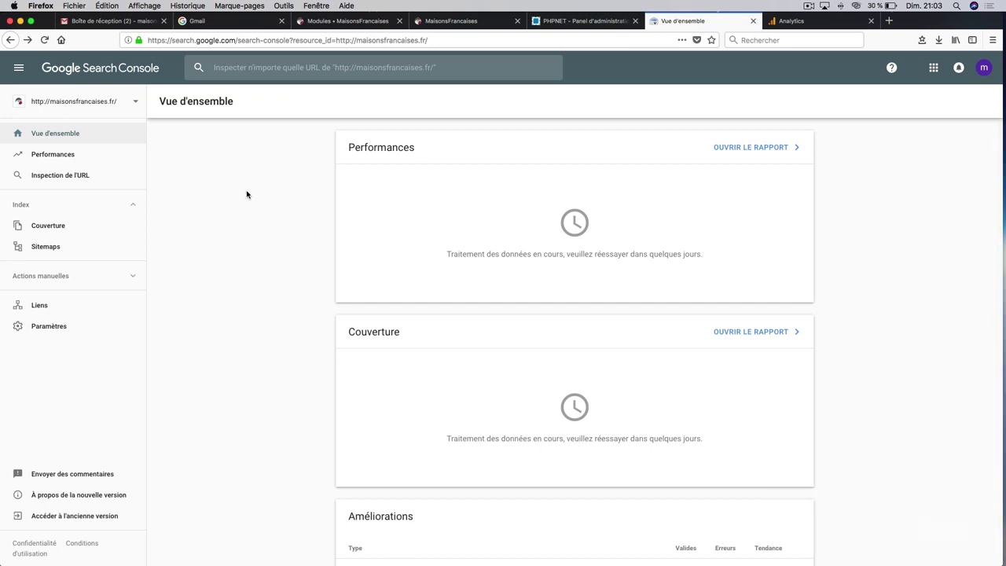
pyautogui.click(68, 100)
pyautogui.click(60, 161)
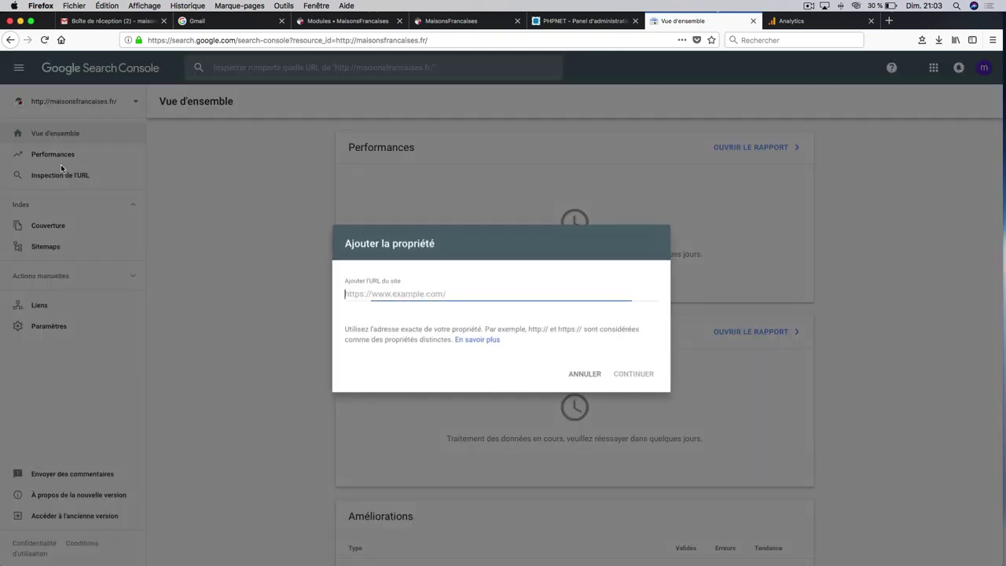
pyautogui.press('super+v')
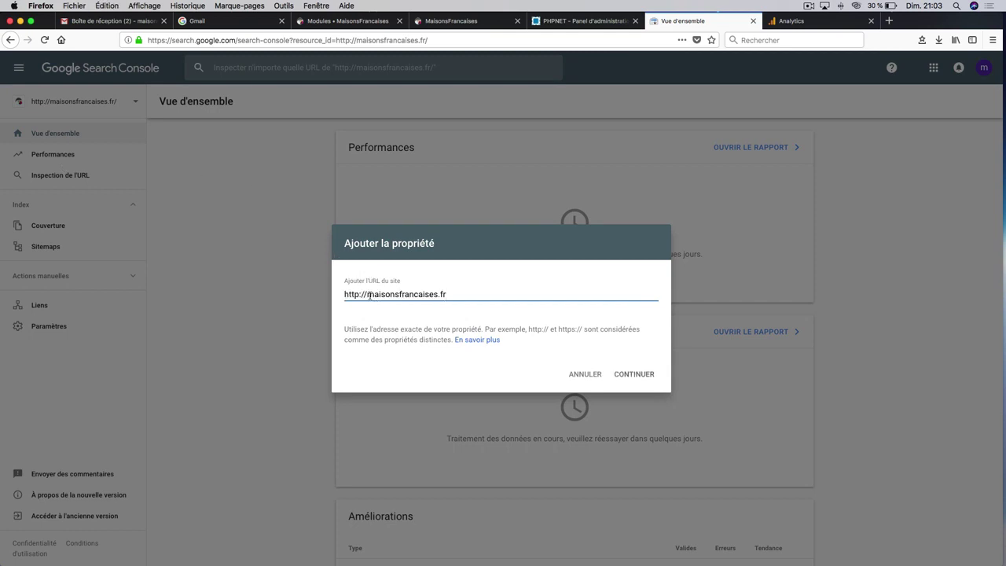
pyautogui.write('www.')
pyautogui.click(638, 375)
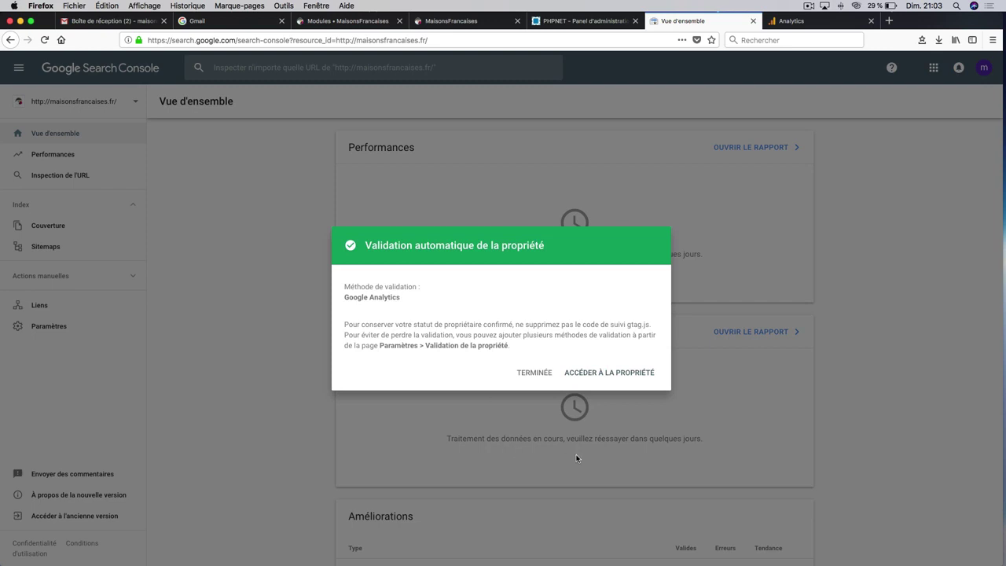
pyautogui.click(584, 369)
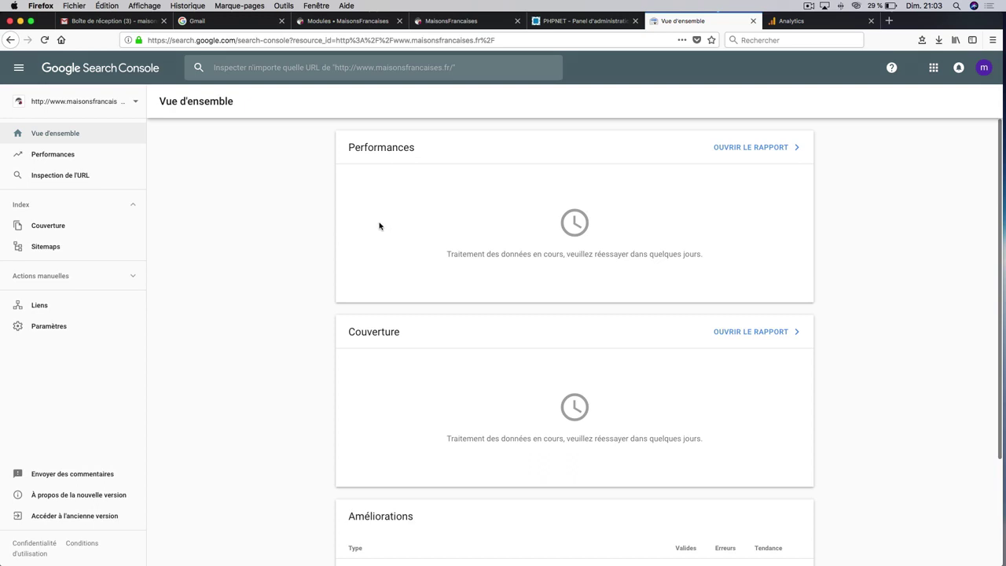
pyautogui.click(112, 100)
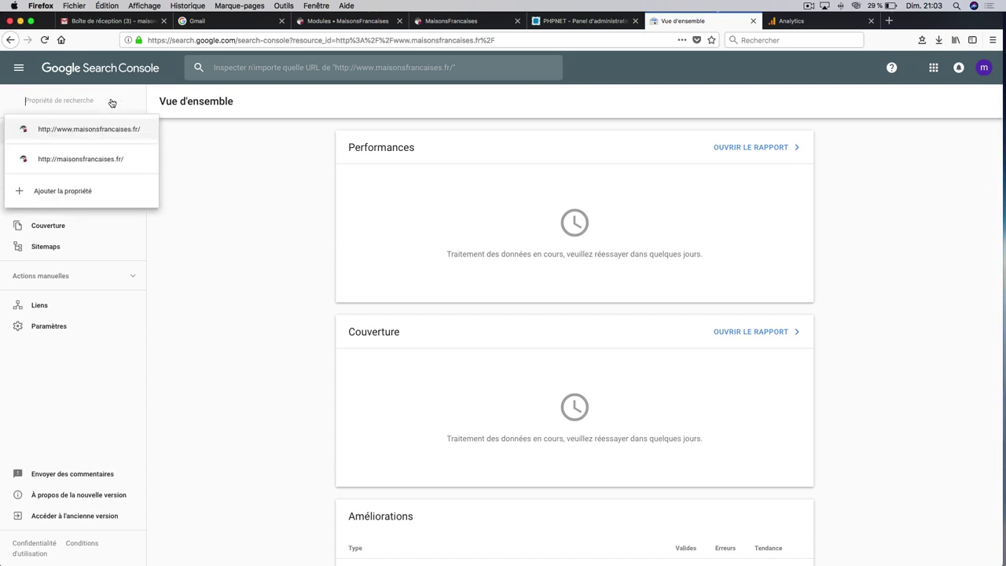
pyautogui.click(81, 161)
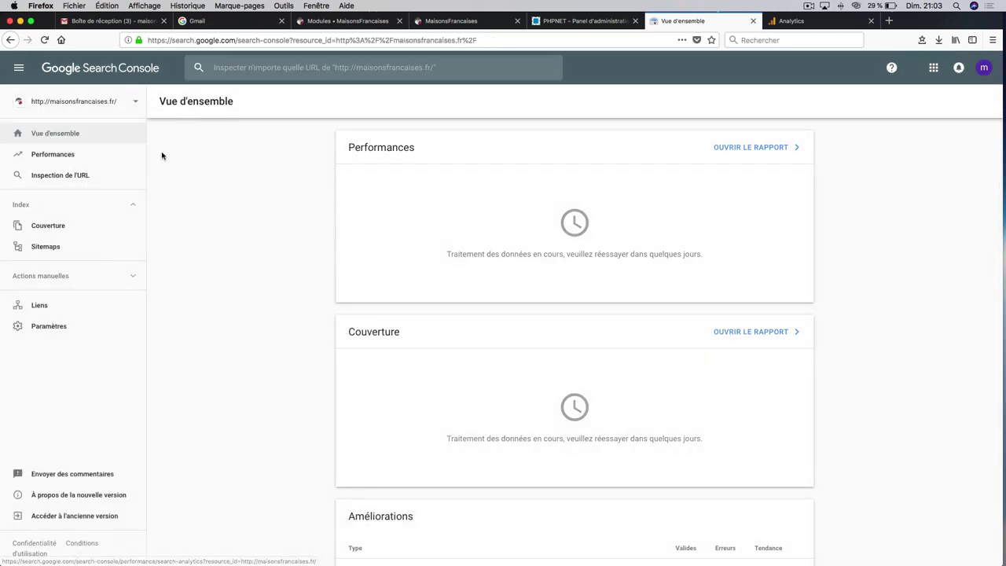
pyautogui.click(101, 106)
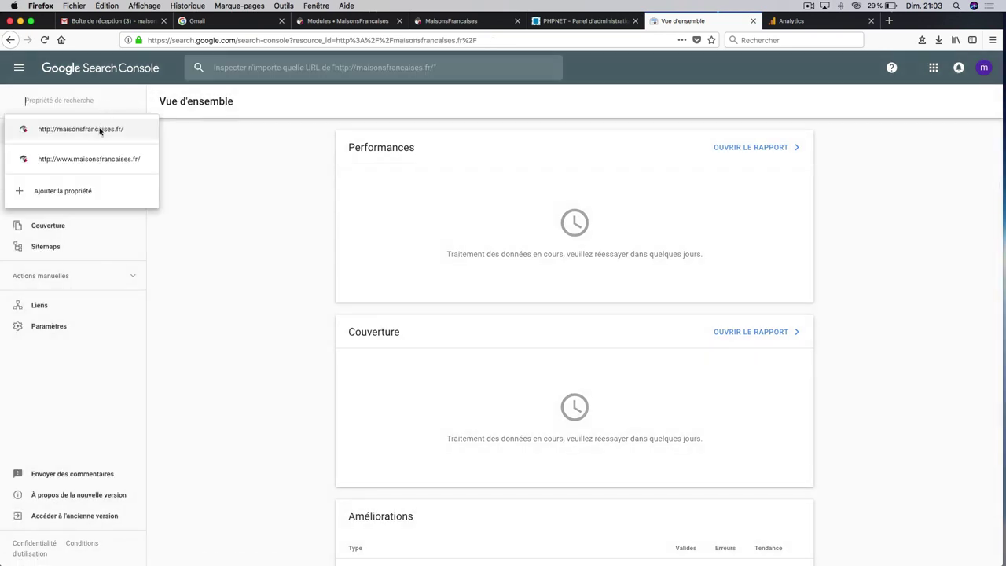
pyautogui.click(92, 160)
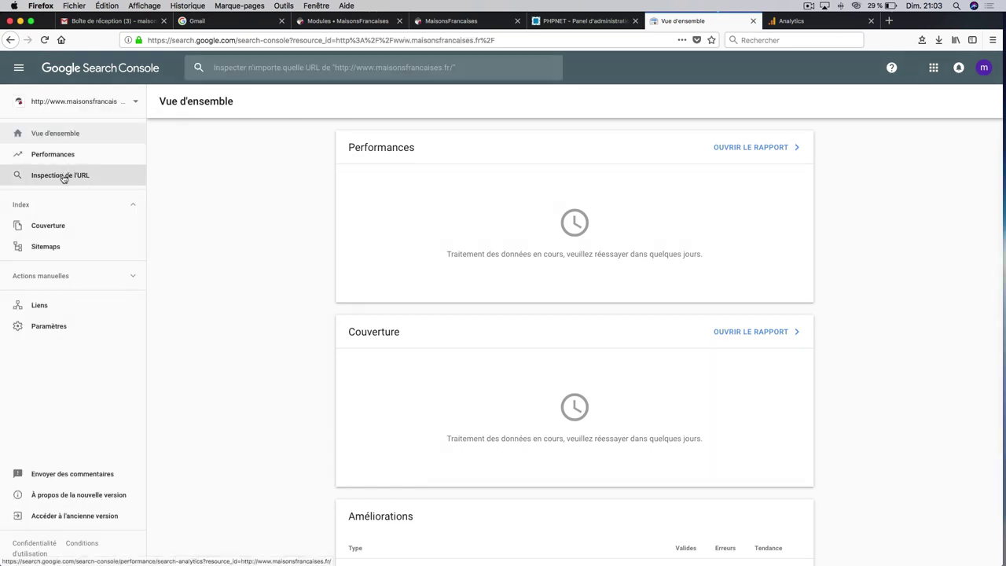
pyautogui.click(49, 327)
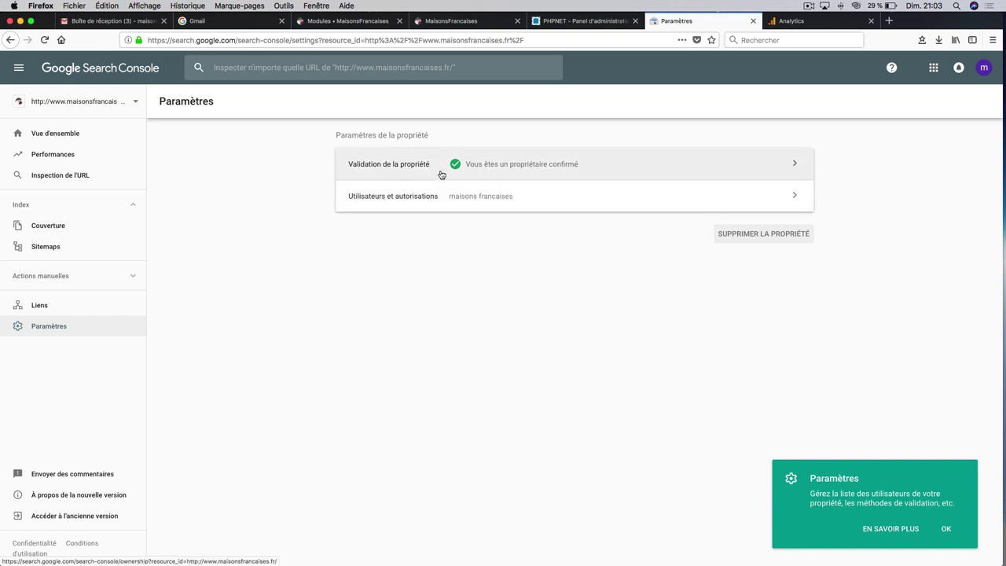
# Check Utilisateurs et autorisations shows one Propriétaire, then open Validation de la propriété.
pyautogui.click(595, 208)
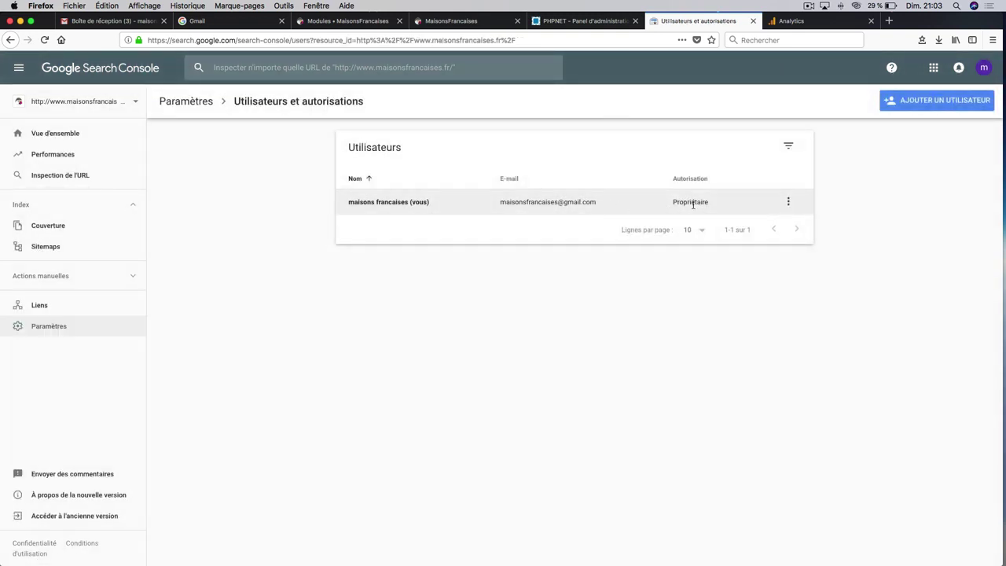
pyautogui.click(790, 203)
pyautogui.click(612, 210)
pyautogui.click(208, 105)
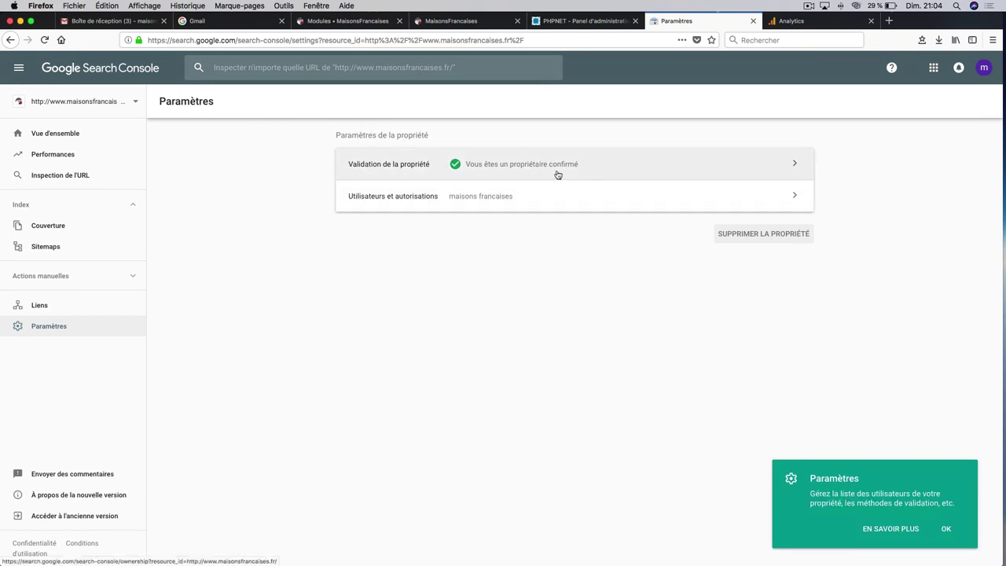
pyautogui.click(524, 172)
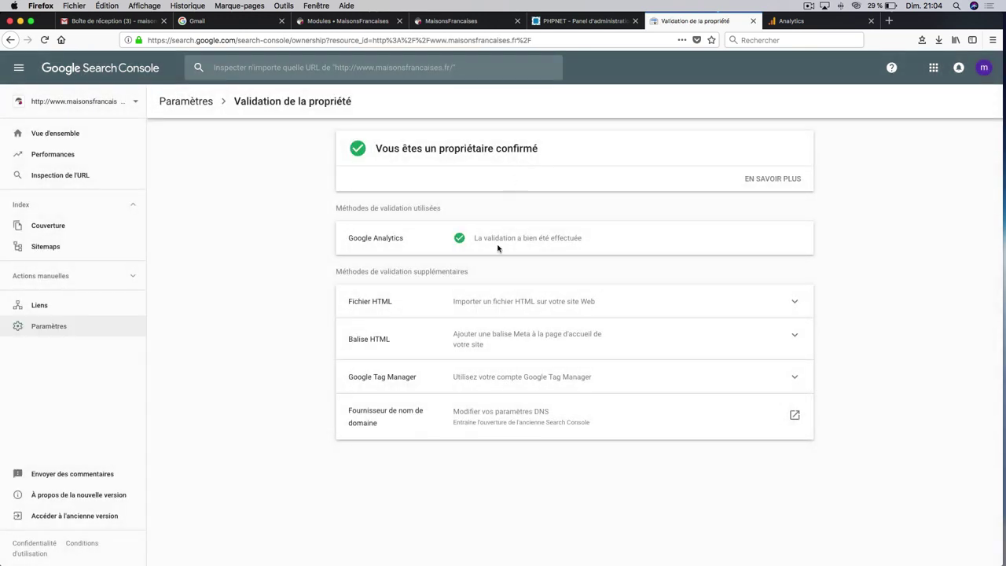
# Review the Balise HTML and Google Tag Manager verification methods.
pyautogui.moveTo(348, 238); pyautogui.dragTo(410, 242)
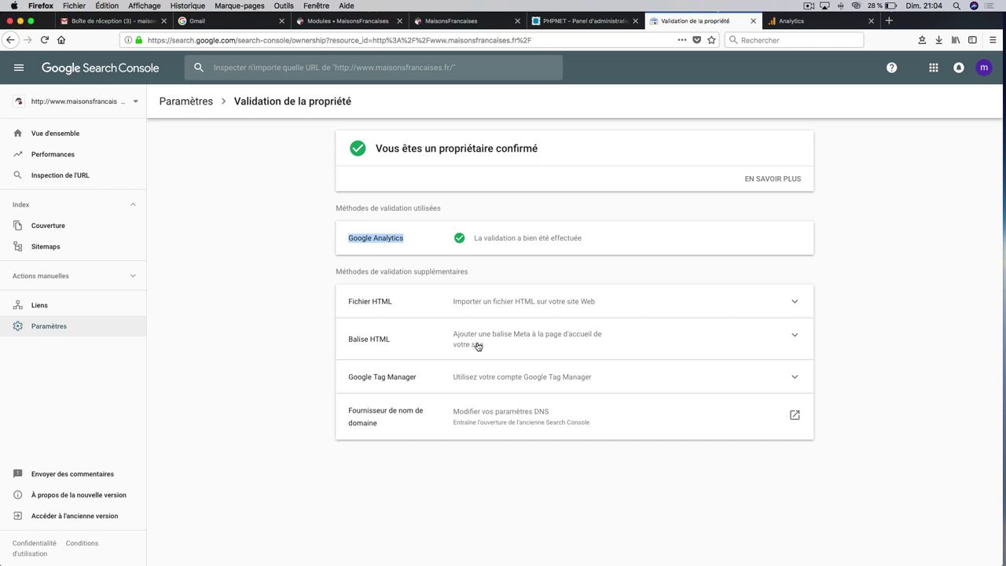
pyautogui.click(513, 347)
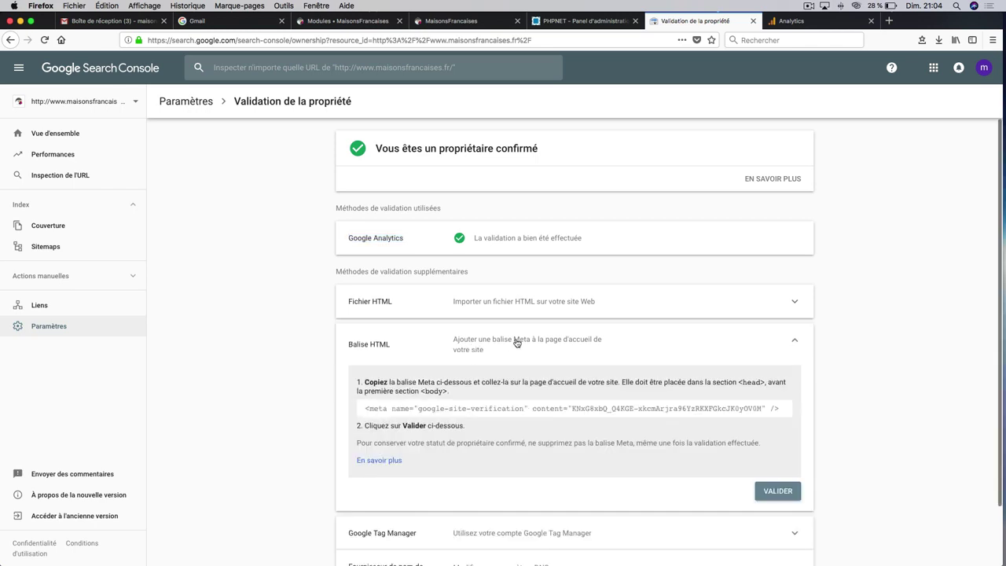
pyautogui.click(515, 349)
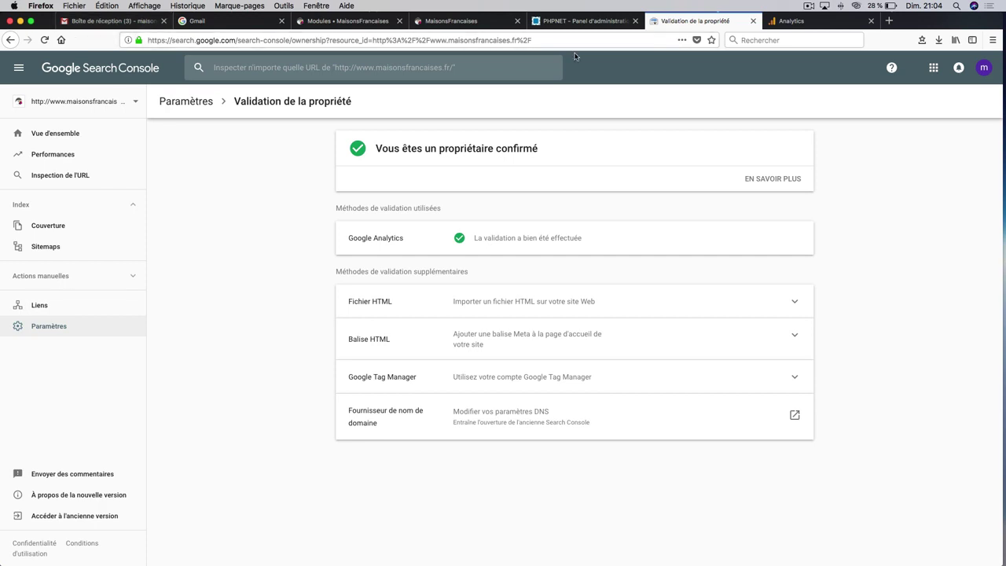
pyautogui.click(513, 383)
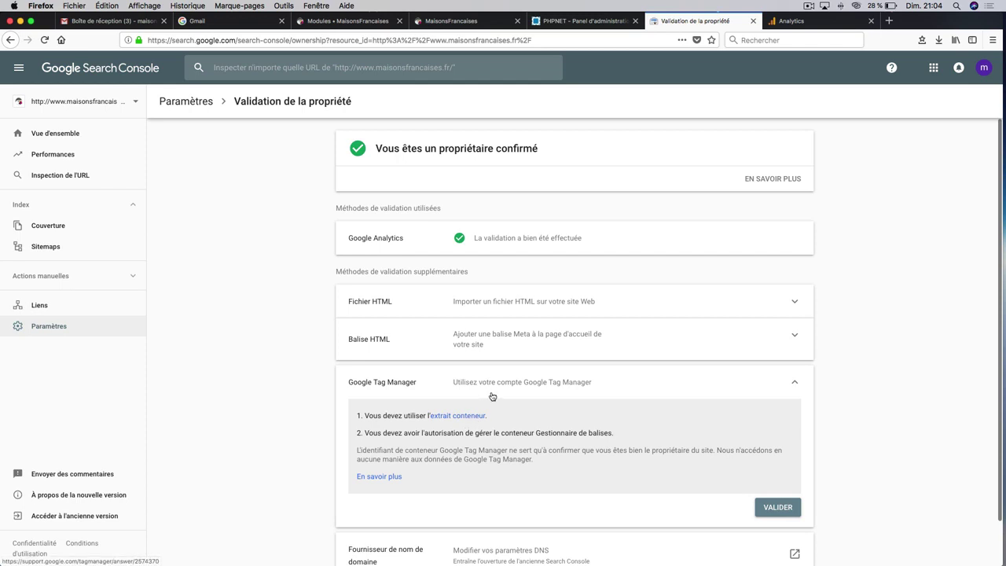
pyautogui.click(498, 387)
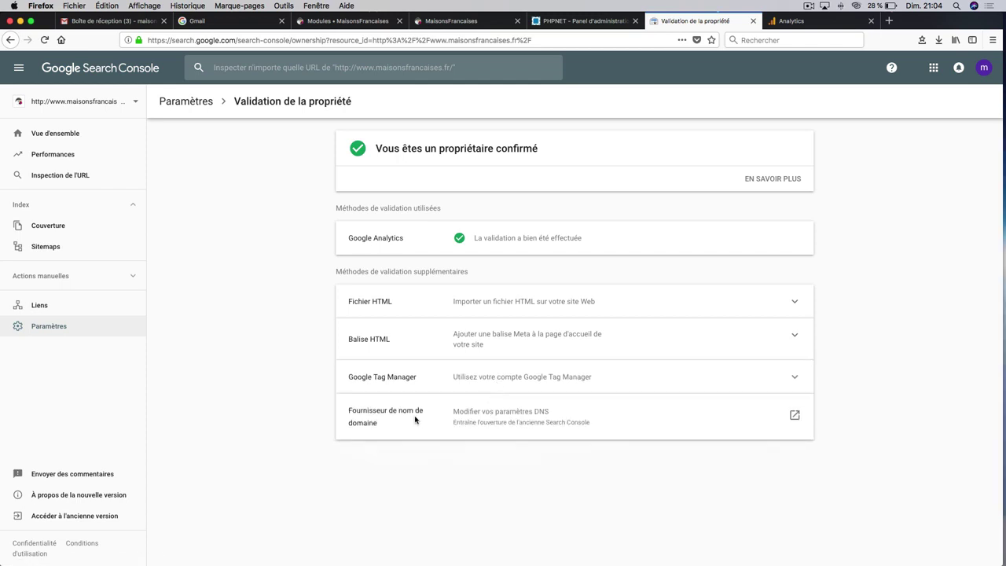
# Close the stray blank tab, look at the Fichier HTML method, and minimise Firefox.
pyautogui.click(632, 415)
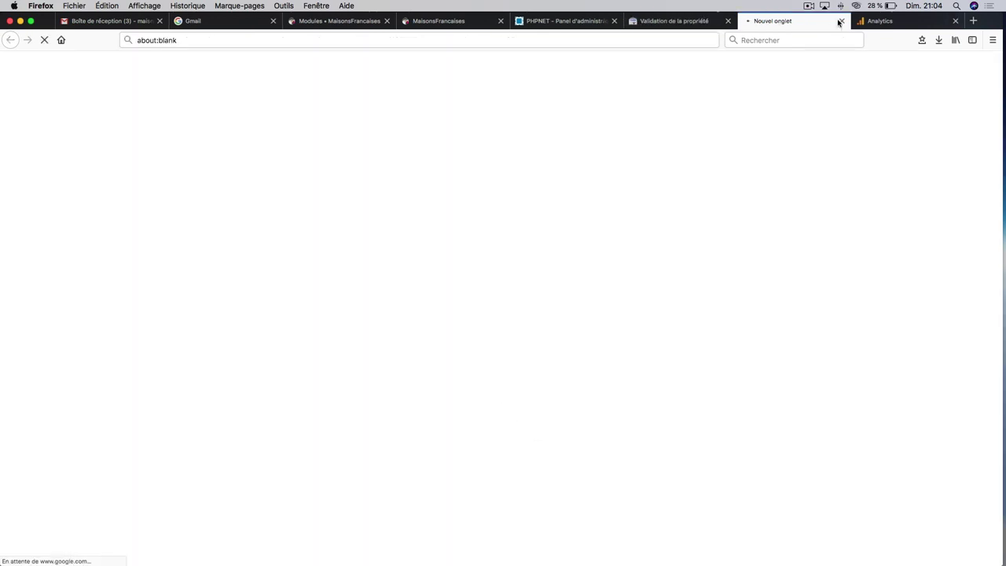
pyautogui.click(841, 21)
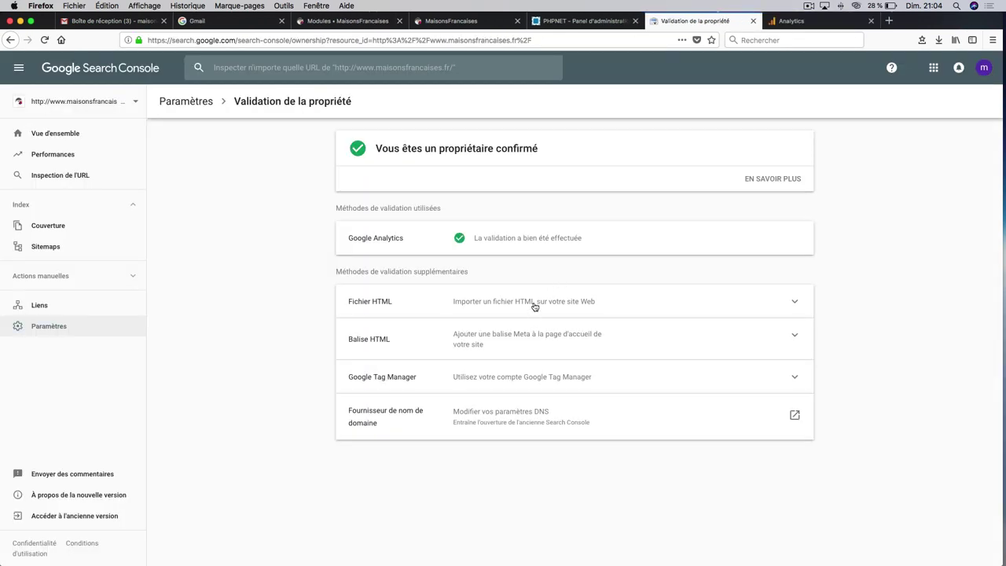
pyautogui.click(533, 315)
pyautogui.click(533, 315)
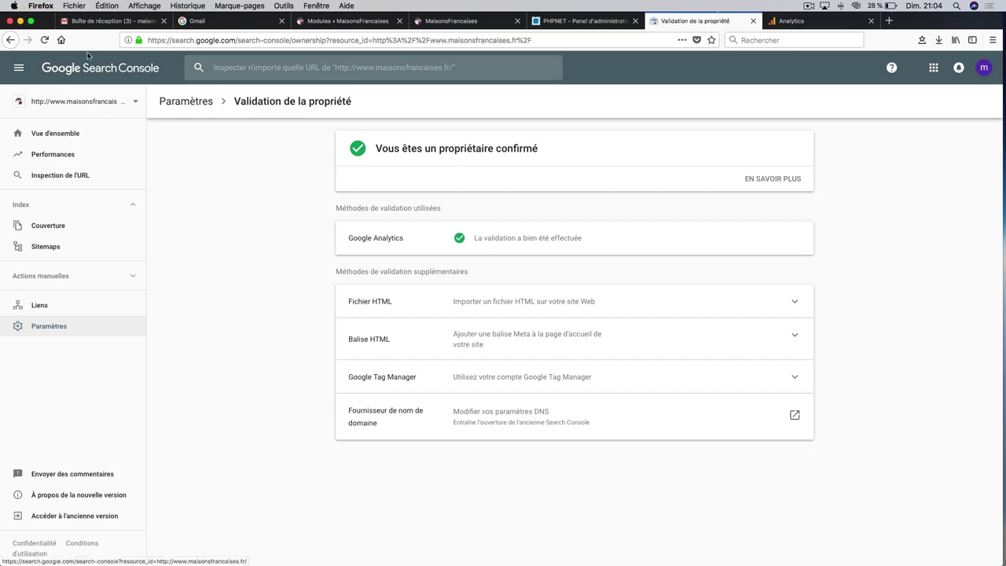
pyautogui.click(20, 22)
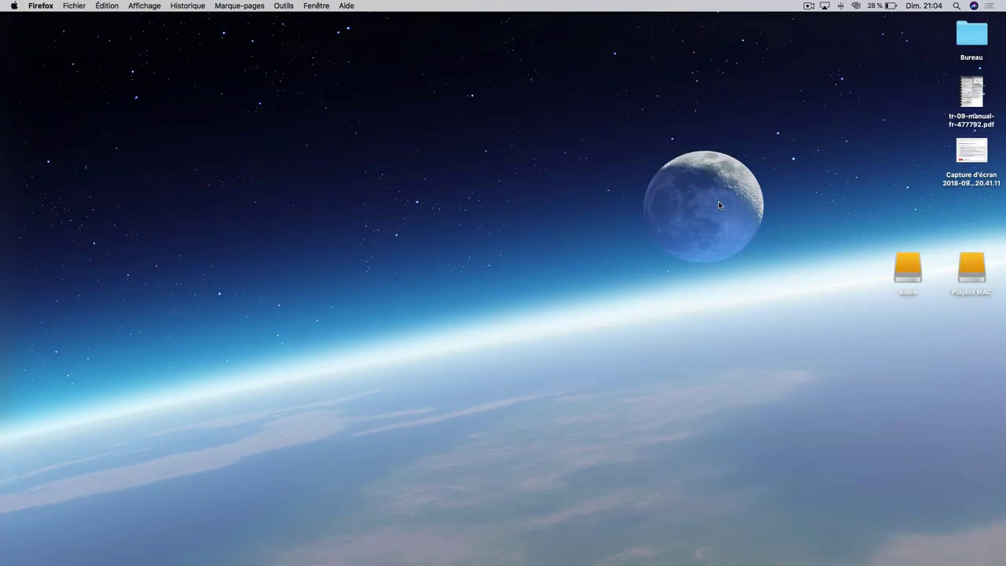
# Quick Look the desktop screenshot of the HTML-file instructions, then restore Firefox from the Dock.
pyautogui.click(988, 154)
pyautogui.press('space')
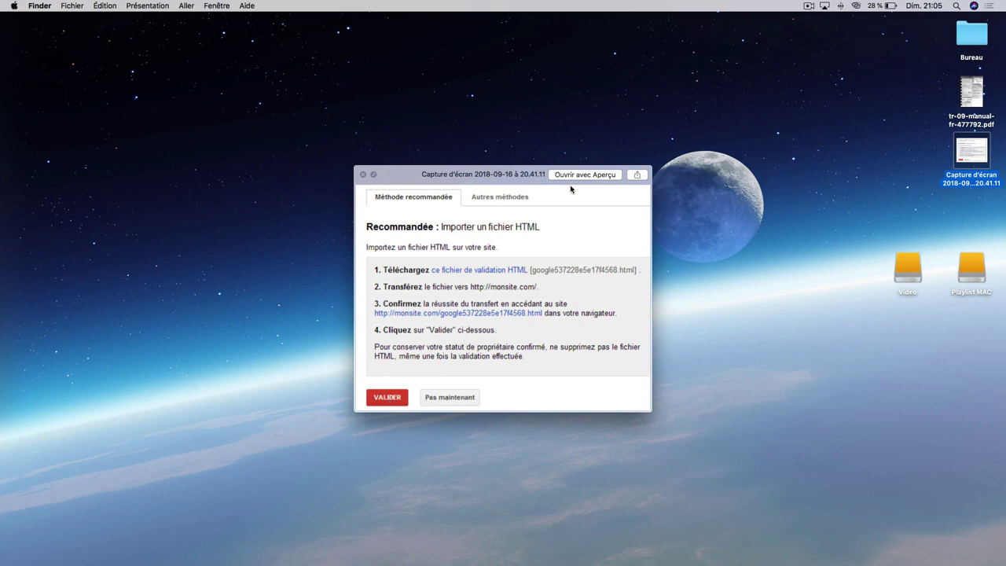
pyautogui.click(362, 175)
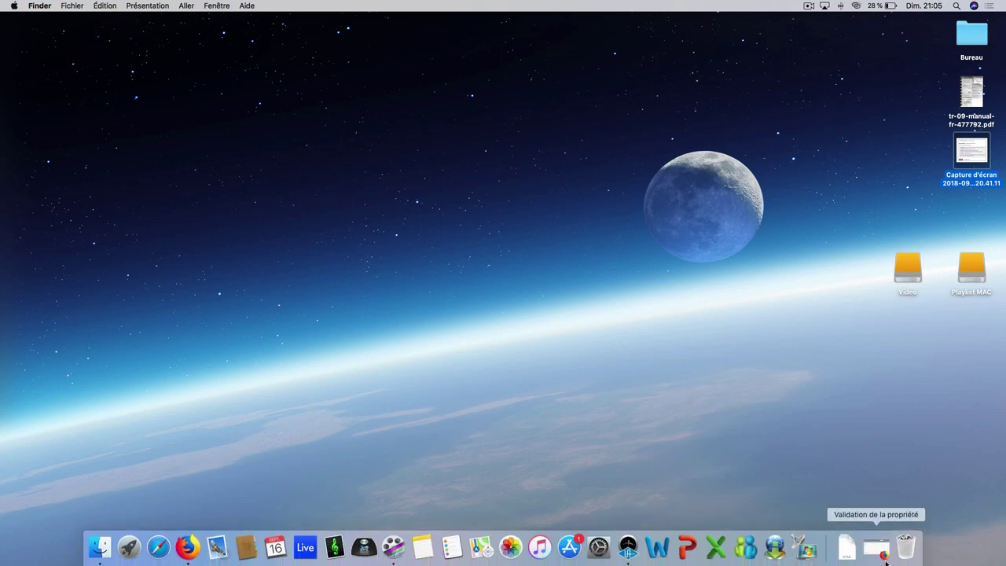
pyautogui.click(875, 550)
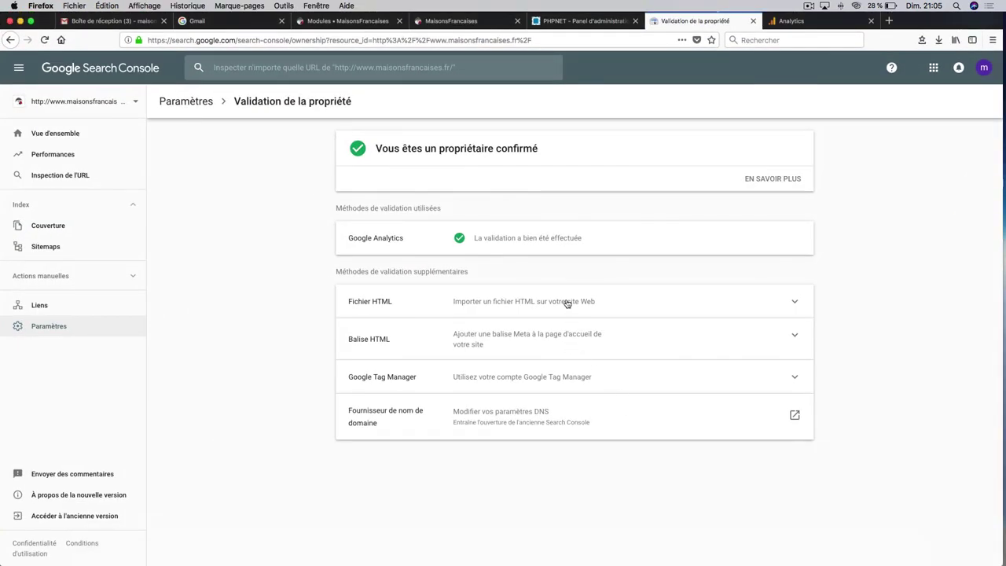
# Download the verification file google01724a72a738e779.html from the Fichier HTML method.
pyautogui.click(566, 302)
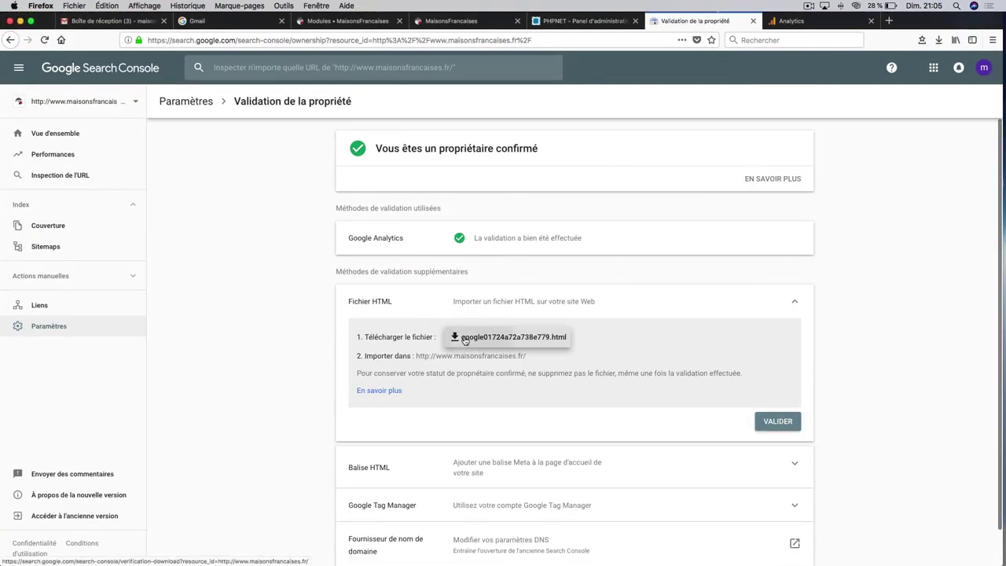
pyautogui.click(463, 339)
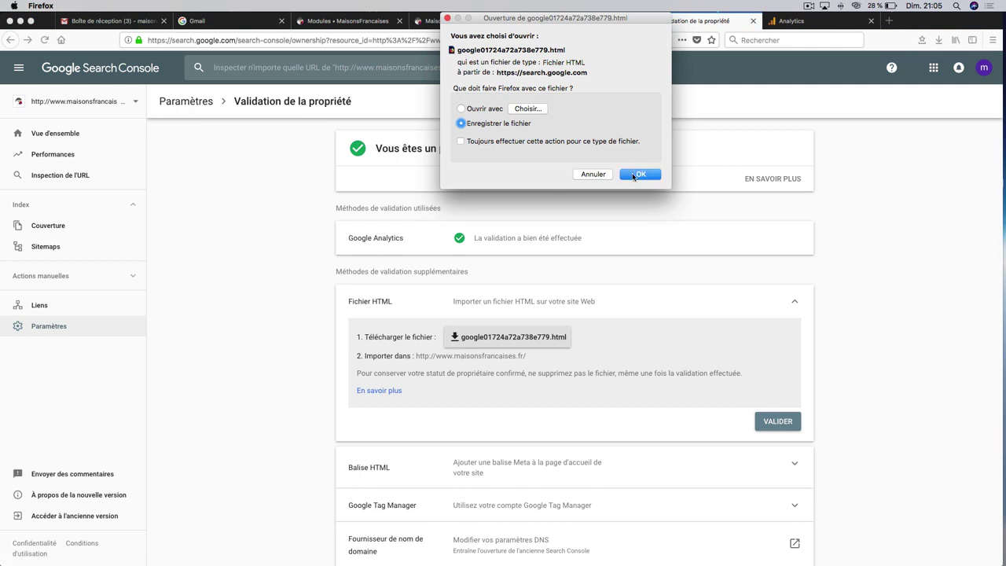
pyautogui.click(639, 175)
# Note the site address to upload to, then switch to the PHPNET administration panel.
pyautogui.doubleClick(470, 356)
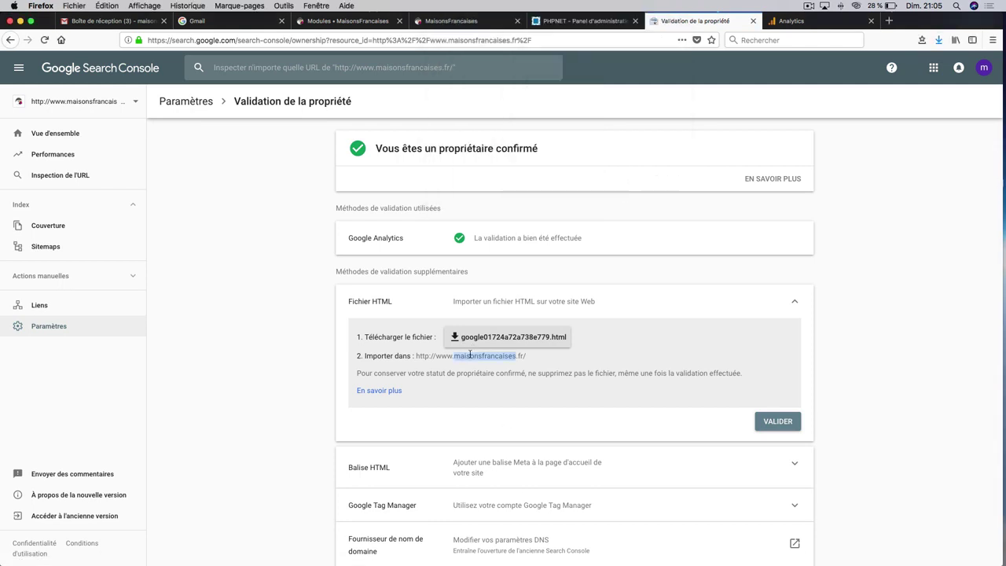
pyautogui.tripleClick(471, 356)
pyautogui.click(444, 355)
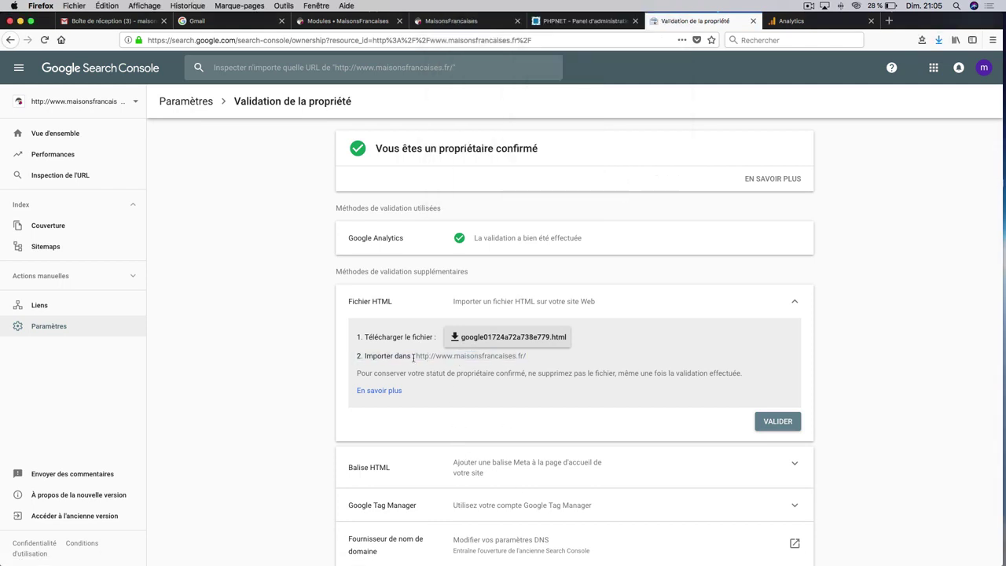
pyautogui.moveTo(415, 358); pyautogui.dragTo(530, 361)
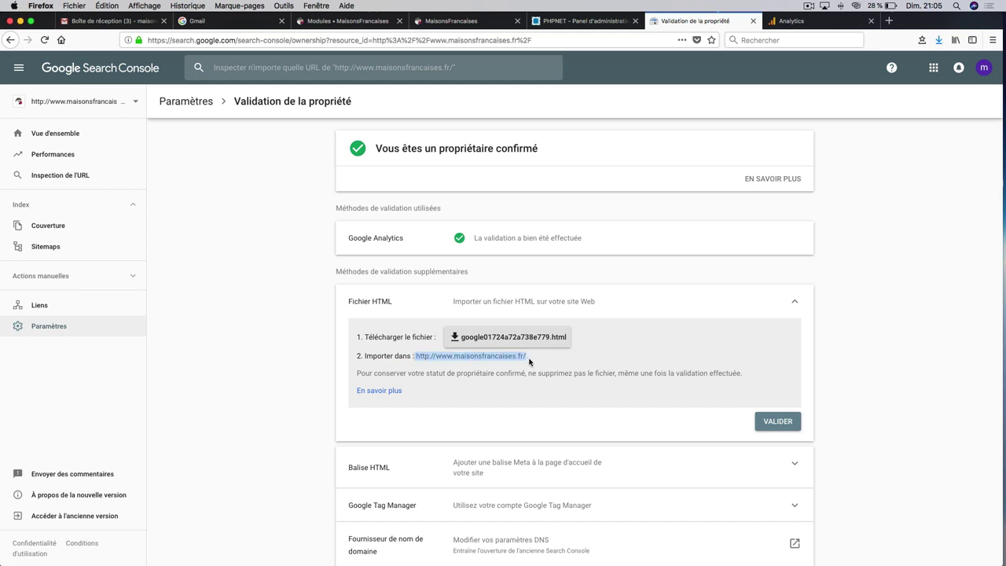
pyautogui.click(556, 368)
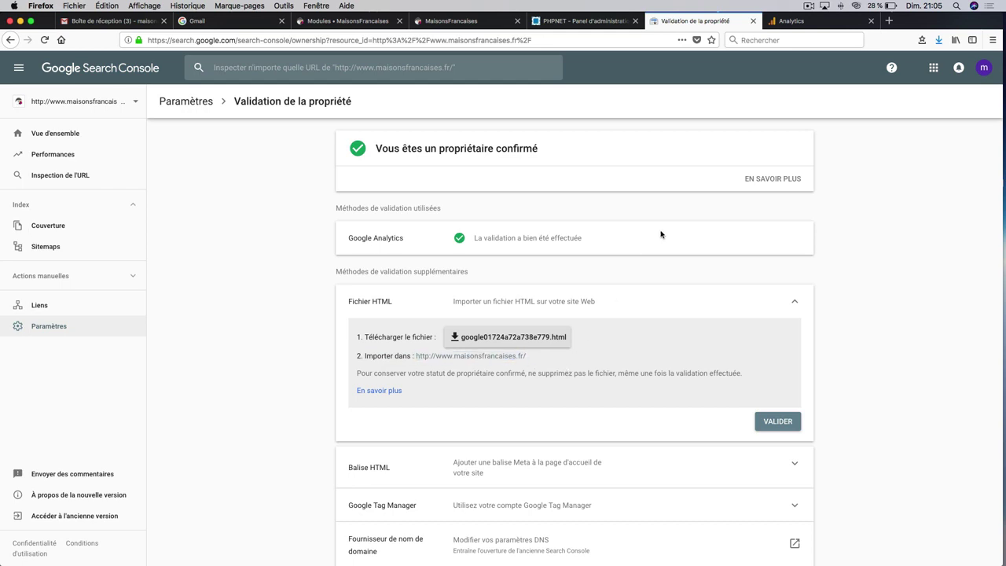
pyautogui.click(586, 21)
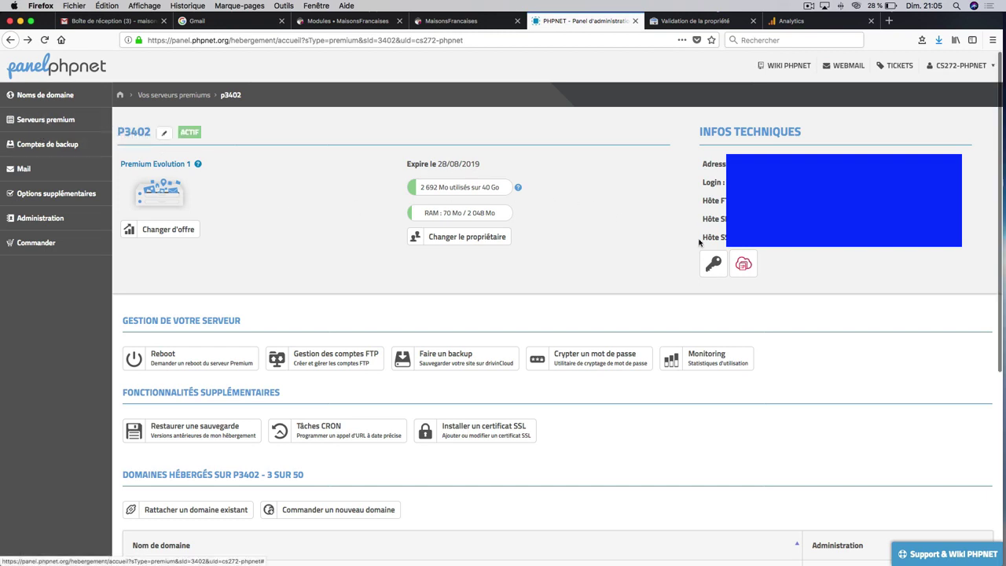
# Open drivinFTP and browse to www/maisonsfrancaises.fr/prestashop.
pyautogui.click(741, 267)
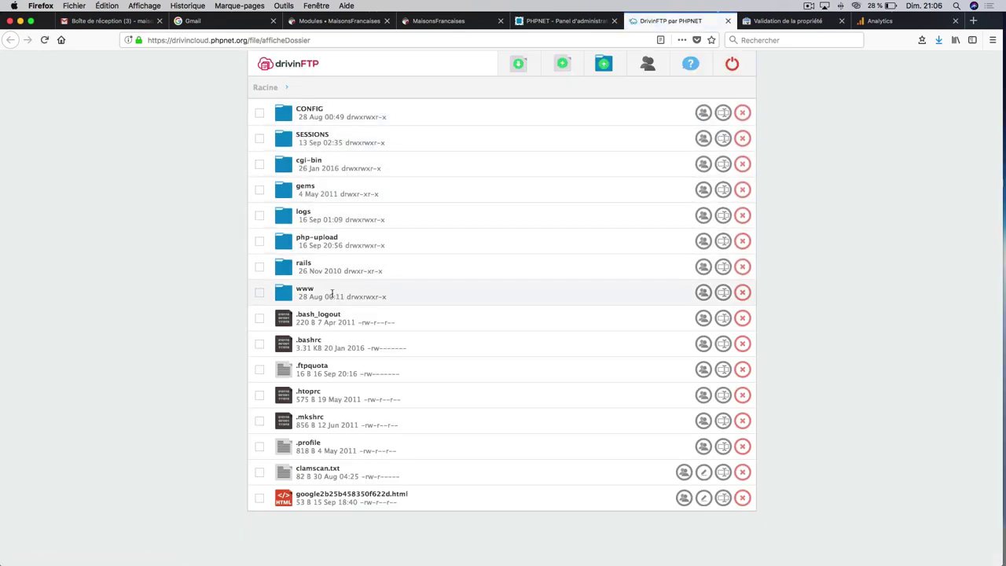
pyautogui.click(307, 289)
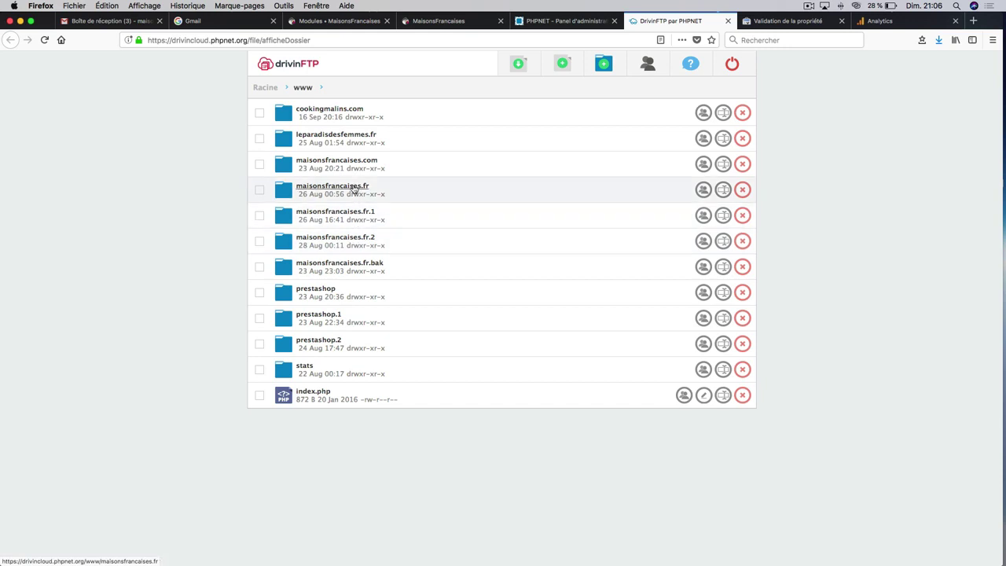
pyautogui.click(353, 188)
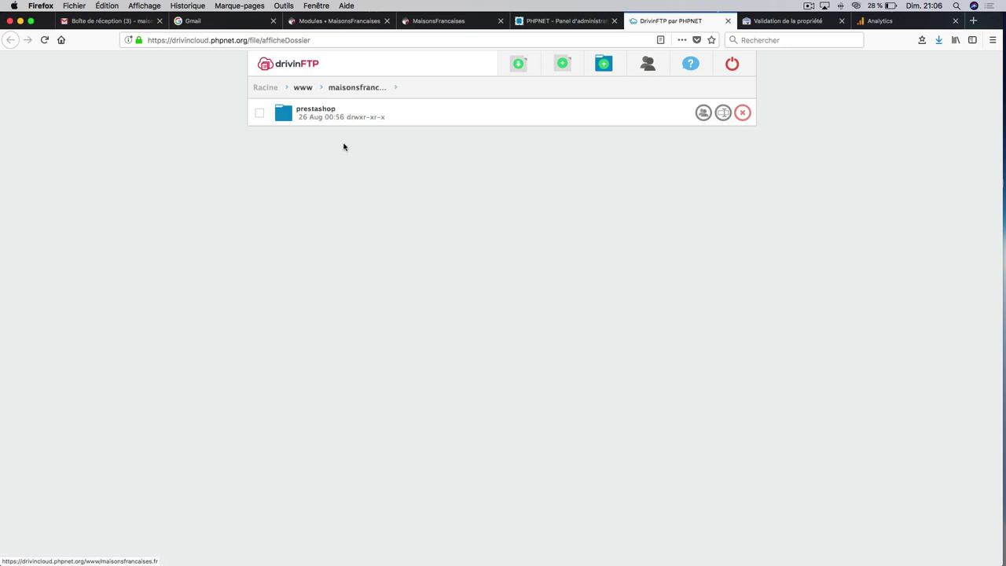
pyautogui.click(319, 114)
pyautogui.scroll(-5, 352, 363)
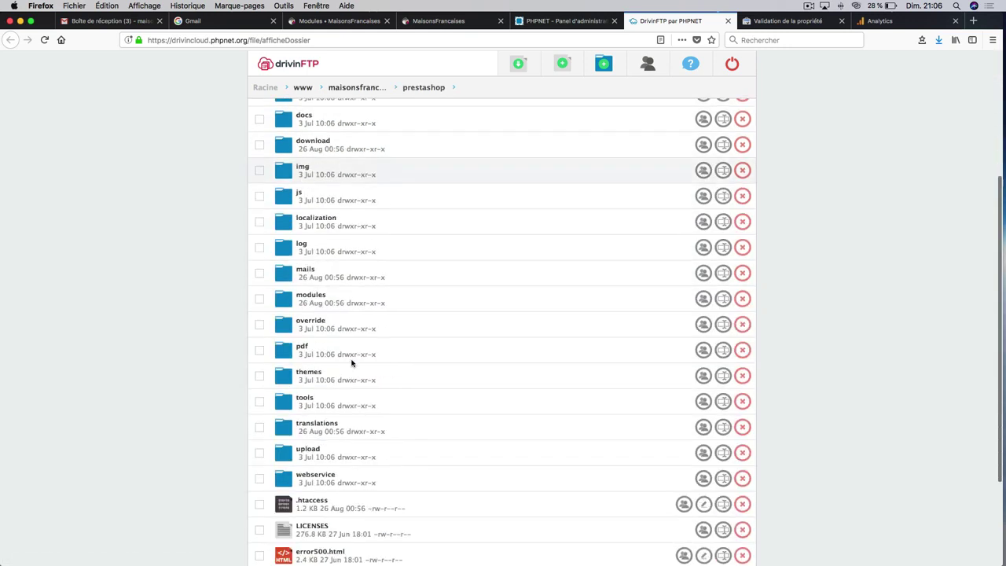
pyautogui.scroll(-3, 353, 359)
pyautogui.scroll(3, 369, 408)
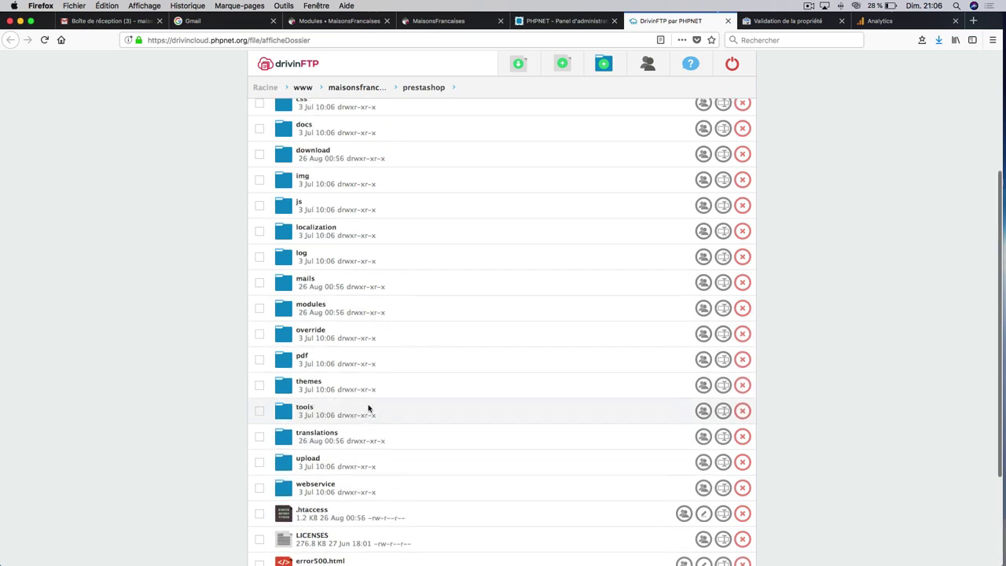
pyautogui.scroll(5, 369, 408)
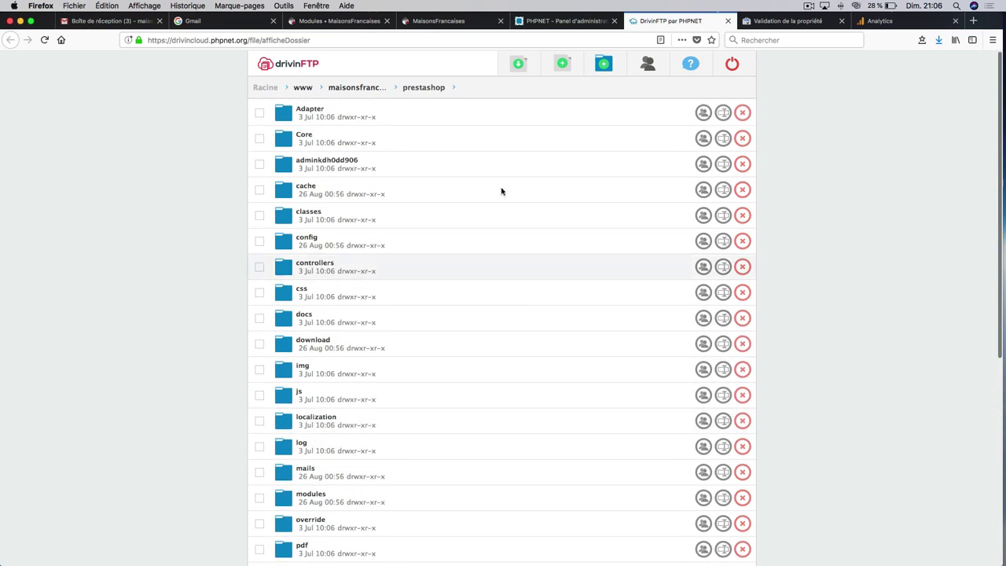
# Upload google01724a72a738e779.html into the prestashop folder.
pyautogui.click(519, 66)
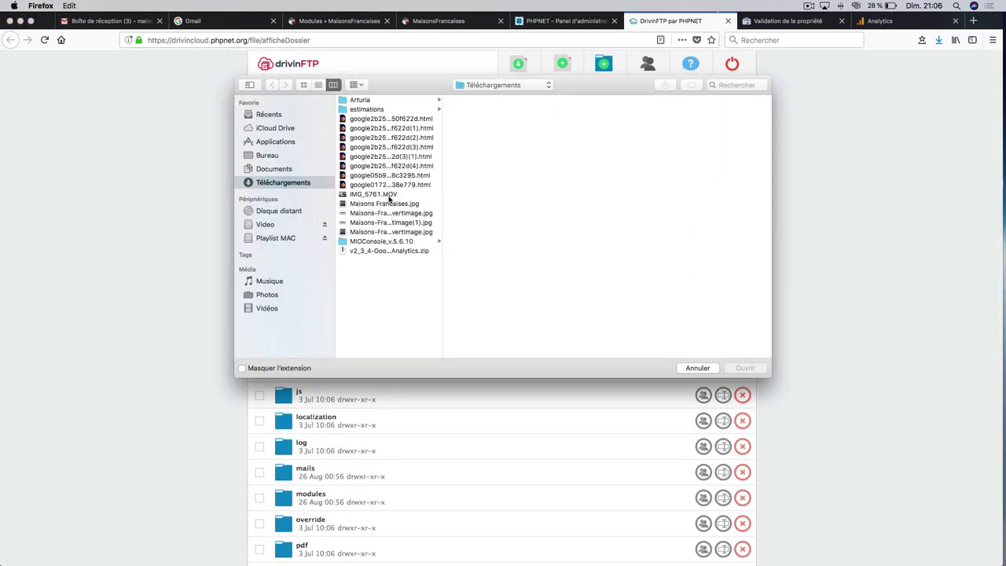
pyautogui.click(389, 185)
pyautogui.press('Up')
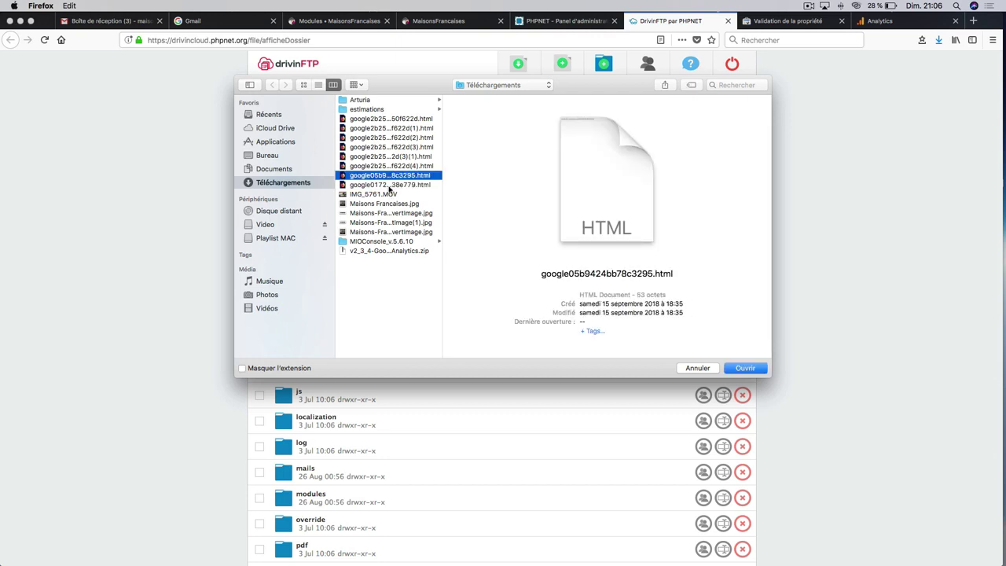
pyautogui.press('Down')
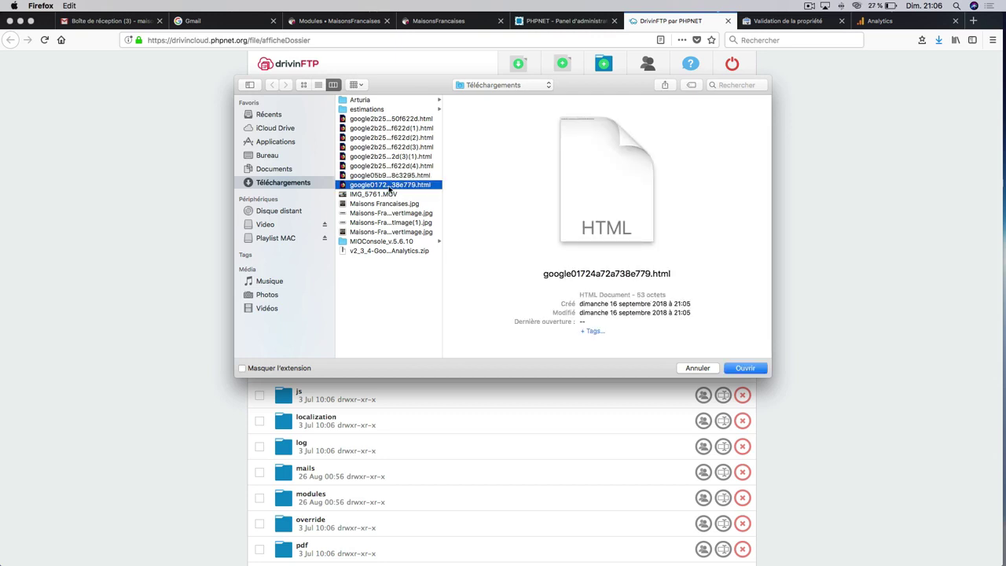
pyautogui.press('Up')
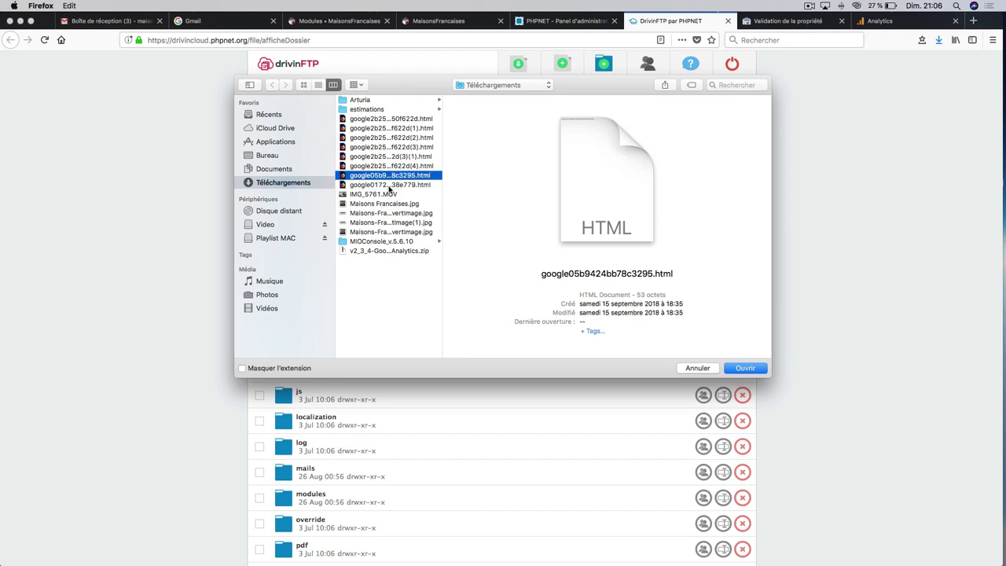
pyautogui.press('Down')
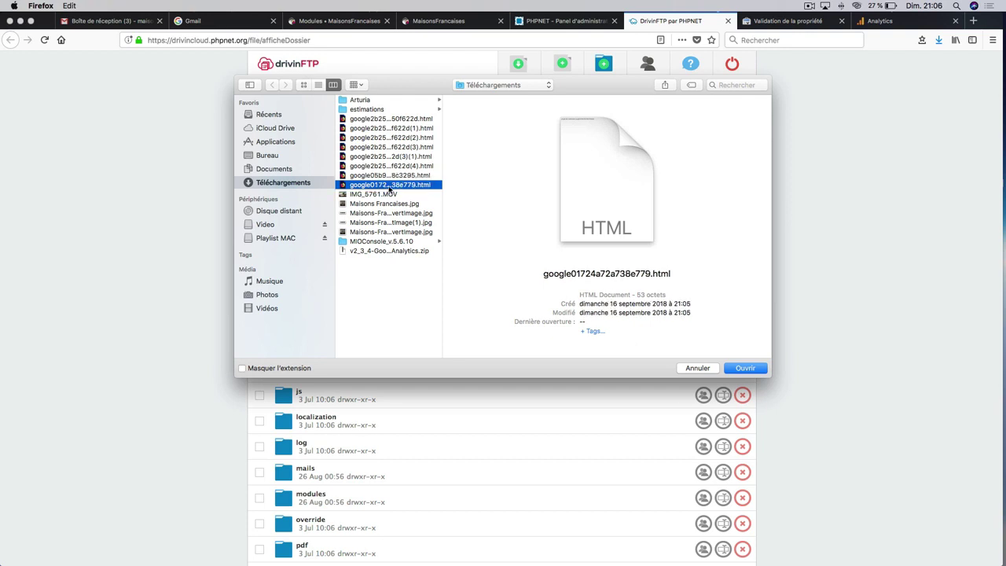
pyautogui.press('Return')
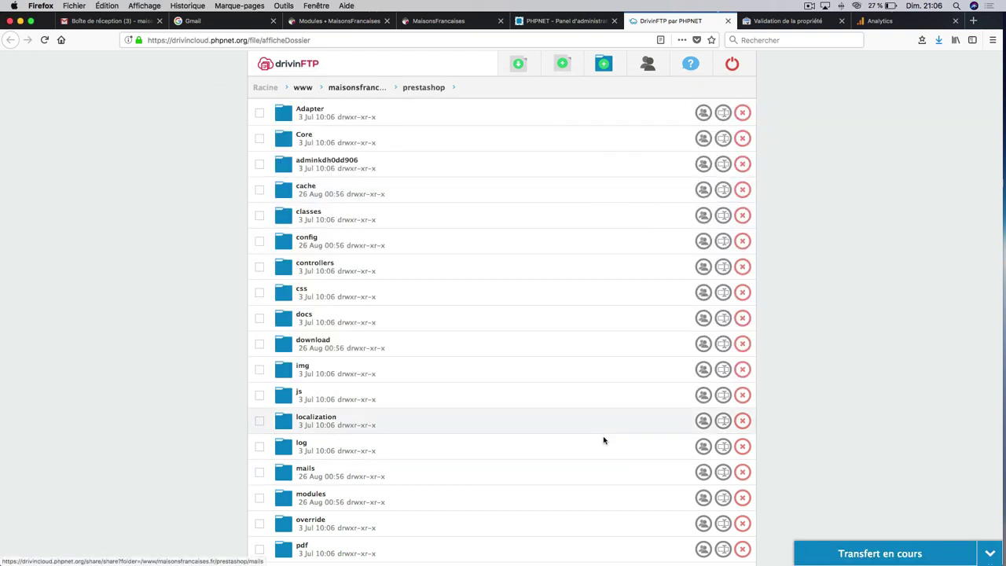
# Check the uploaded file in the listing, then return to the Search Console validation page.
pyautogui.scroll(-5, 402, 454)
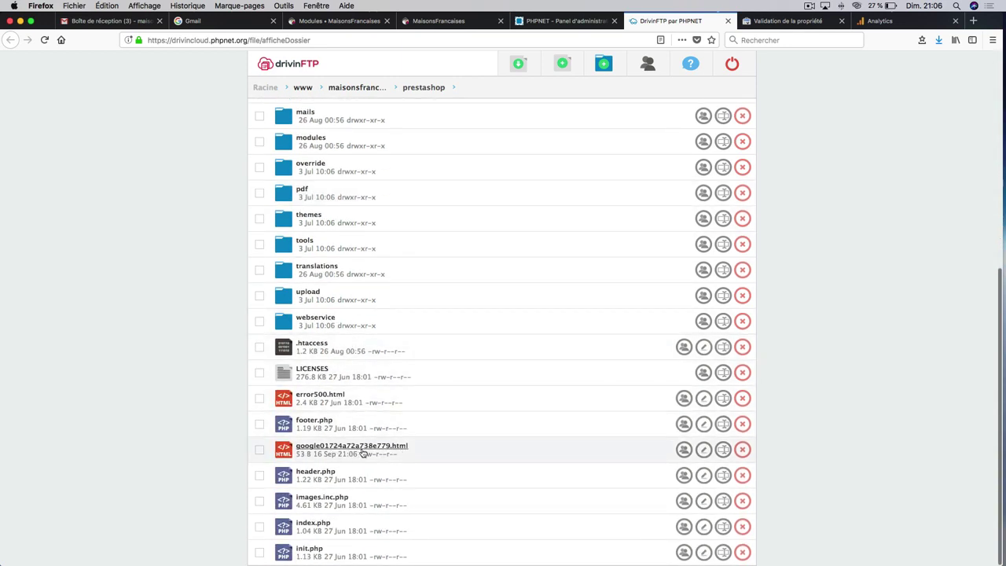
pyautogui.click(568, 21)
pyautogui.click(653, 20)
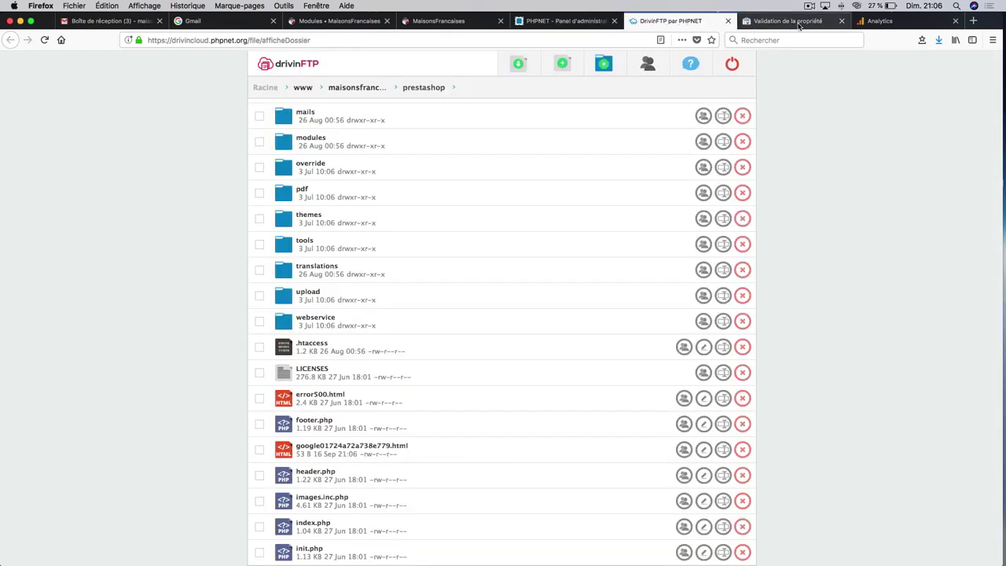
pyautogui.click(795, 24)
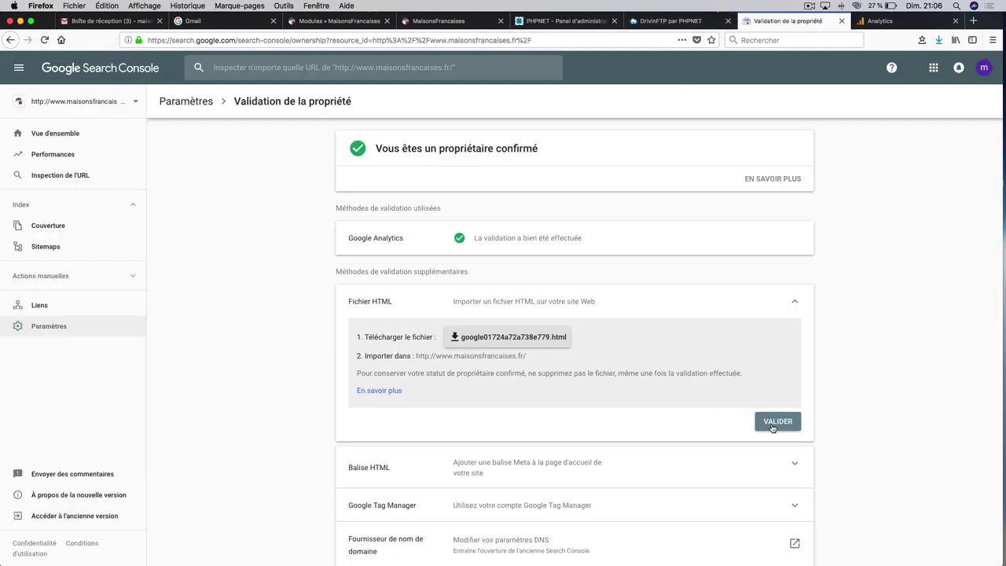
# Validate the uploaded Fichier HTML, read the keep-the-file warning, then go to the Analytics tab.
pyautogui.click(773, 425)
pyautogui.doubleClick(555, 373)
pyautogui.tripleClick(552, 372)
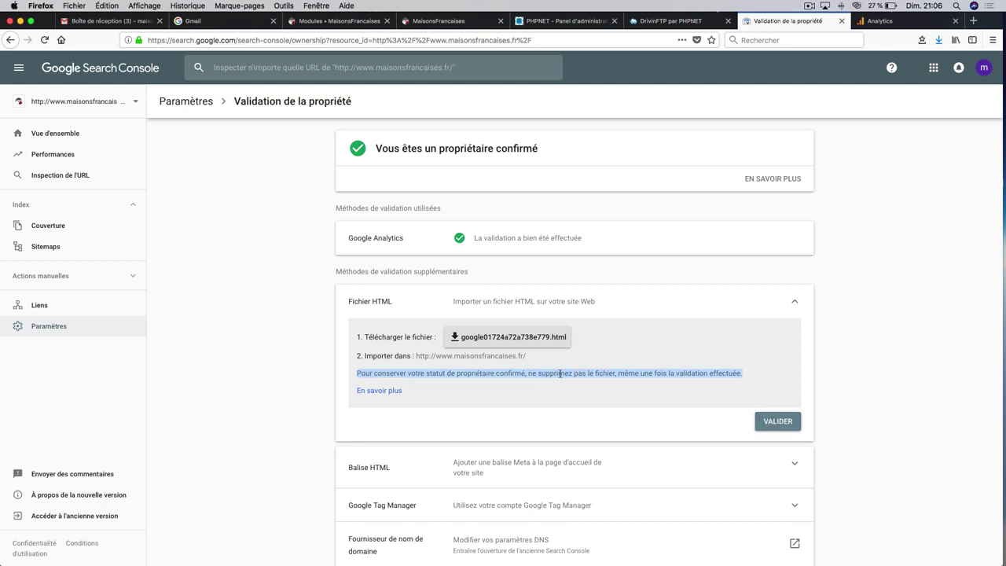
pyautogui.click(591, 394)
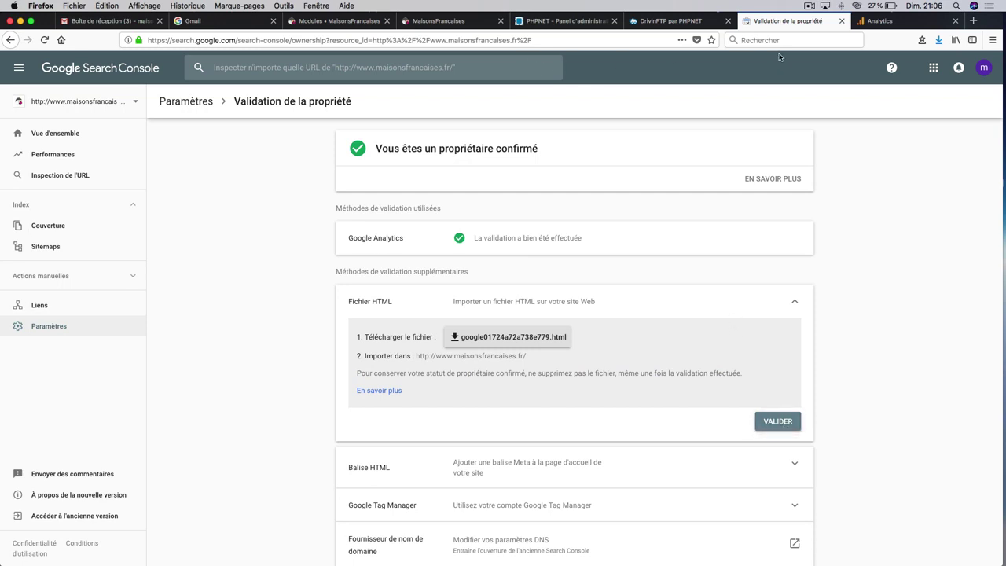
pyautogui.click(872, 24)
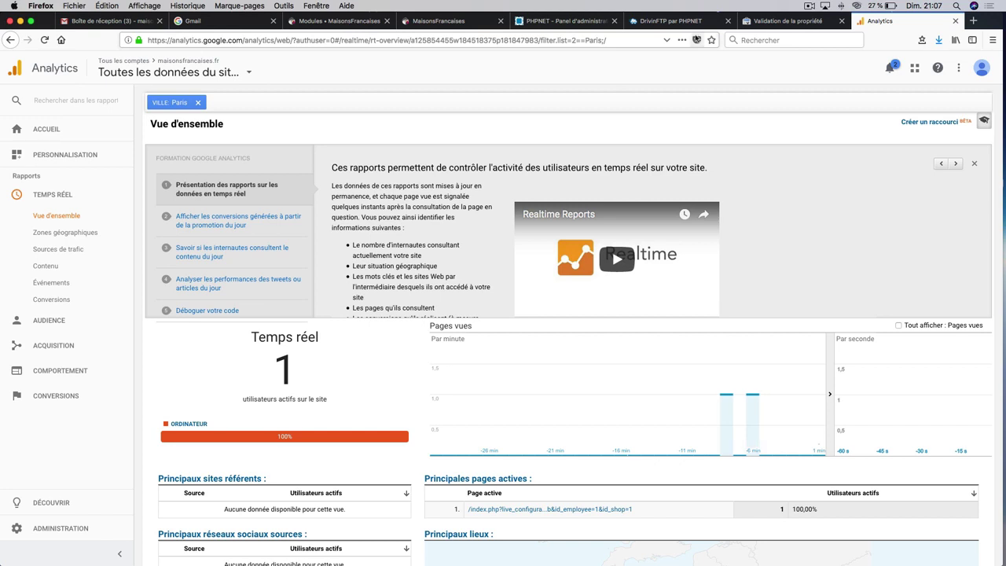
# Inspect the Paris visitor (1 active user) on the Principaux lieux map, then minimise Firefox.
pyautogui.moveTo(758, 345)
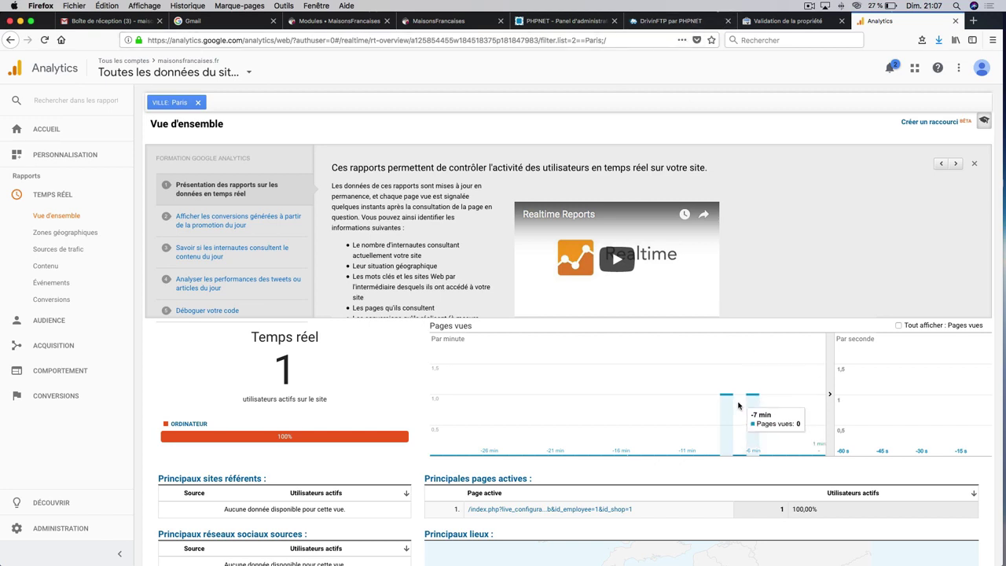
pyautogui.scroll(-5, 750, 406)
pyautogui.scroll(-2, 750, 406)
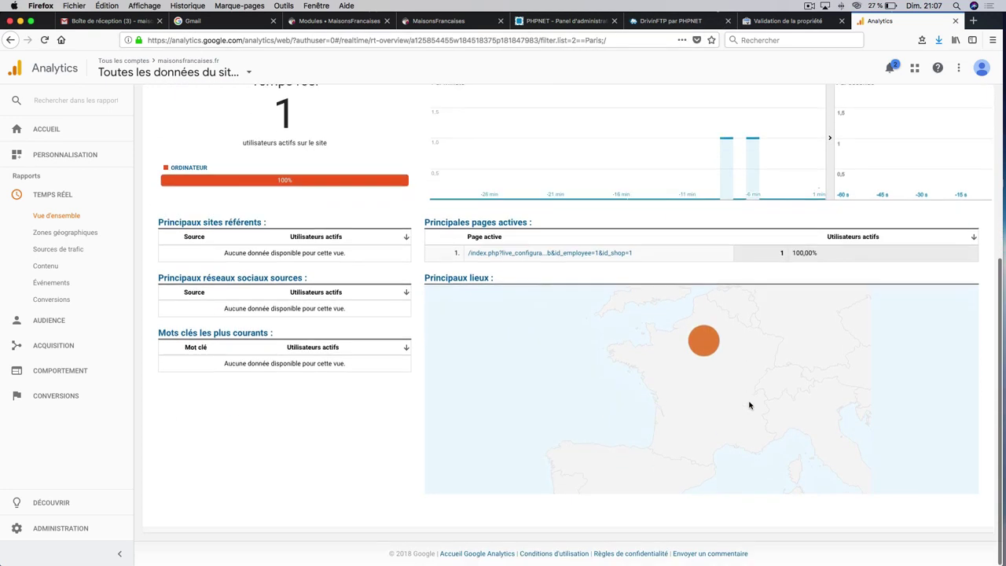
pyautogui.moveTo(753, 157)
pyautogui.scroll(1, 724, 285)
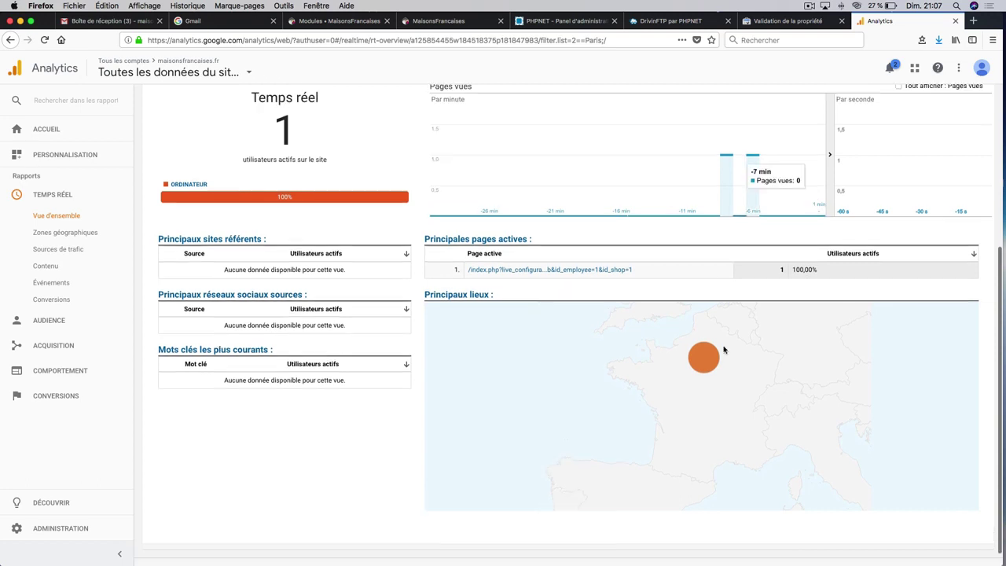
pyautogui.click(706, 364)
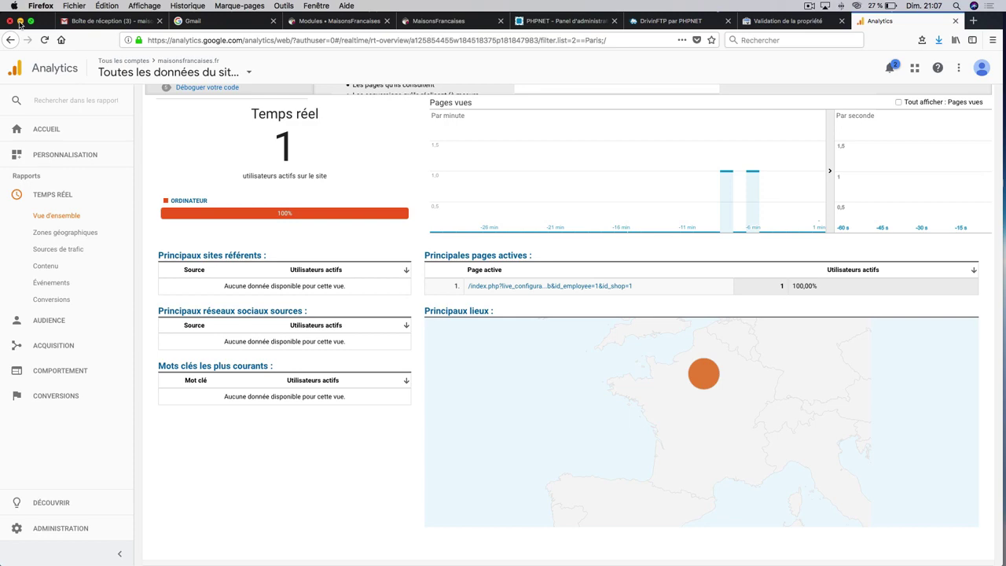
pyautogui.click(20, 21)
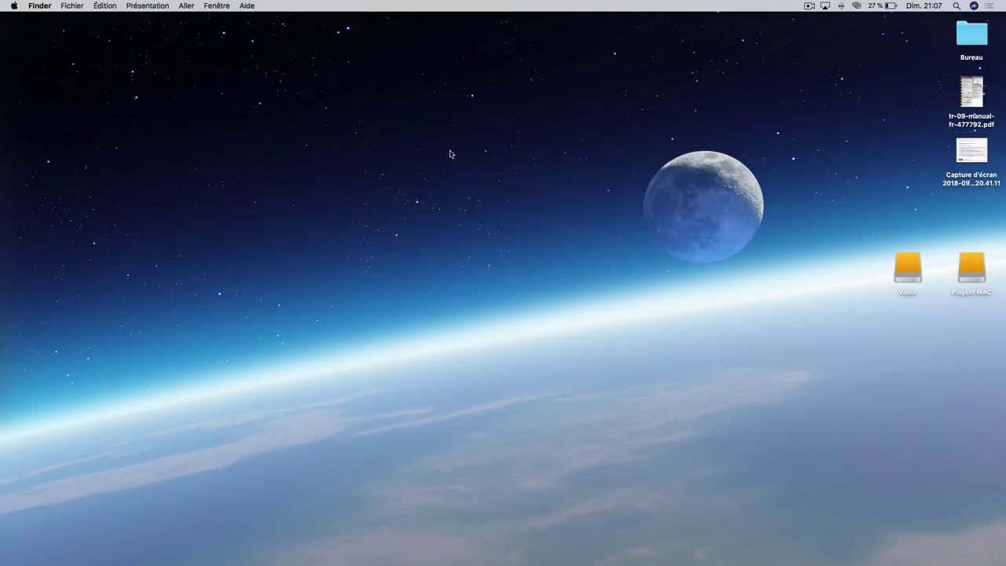